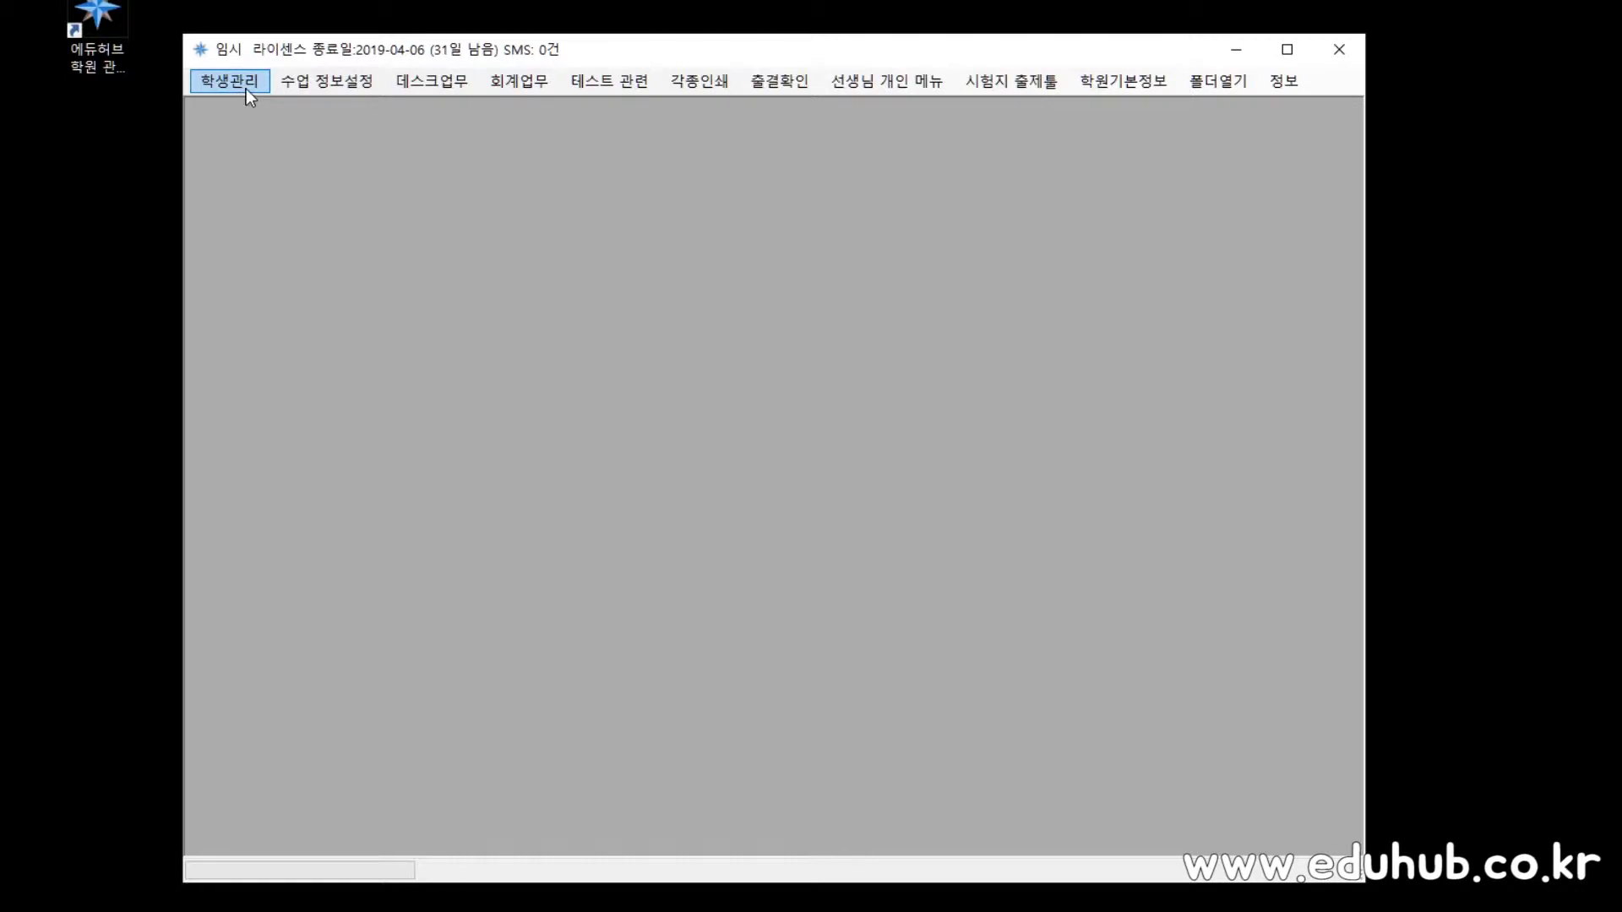
- Open student management (학생관리) and fill in the student's name, mobile number, school 대한초 and grade 3
left_click(221, 85)
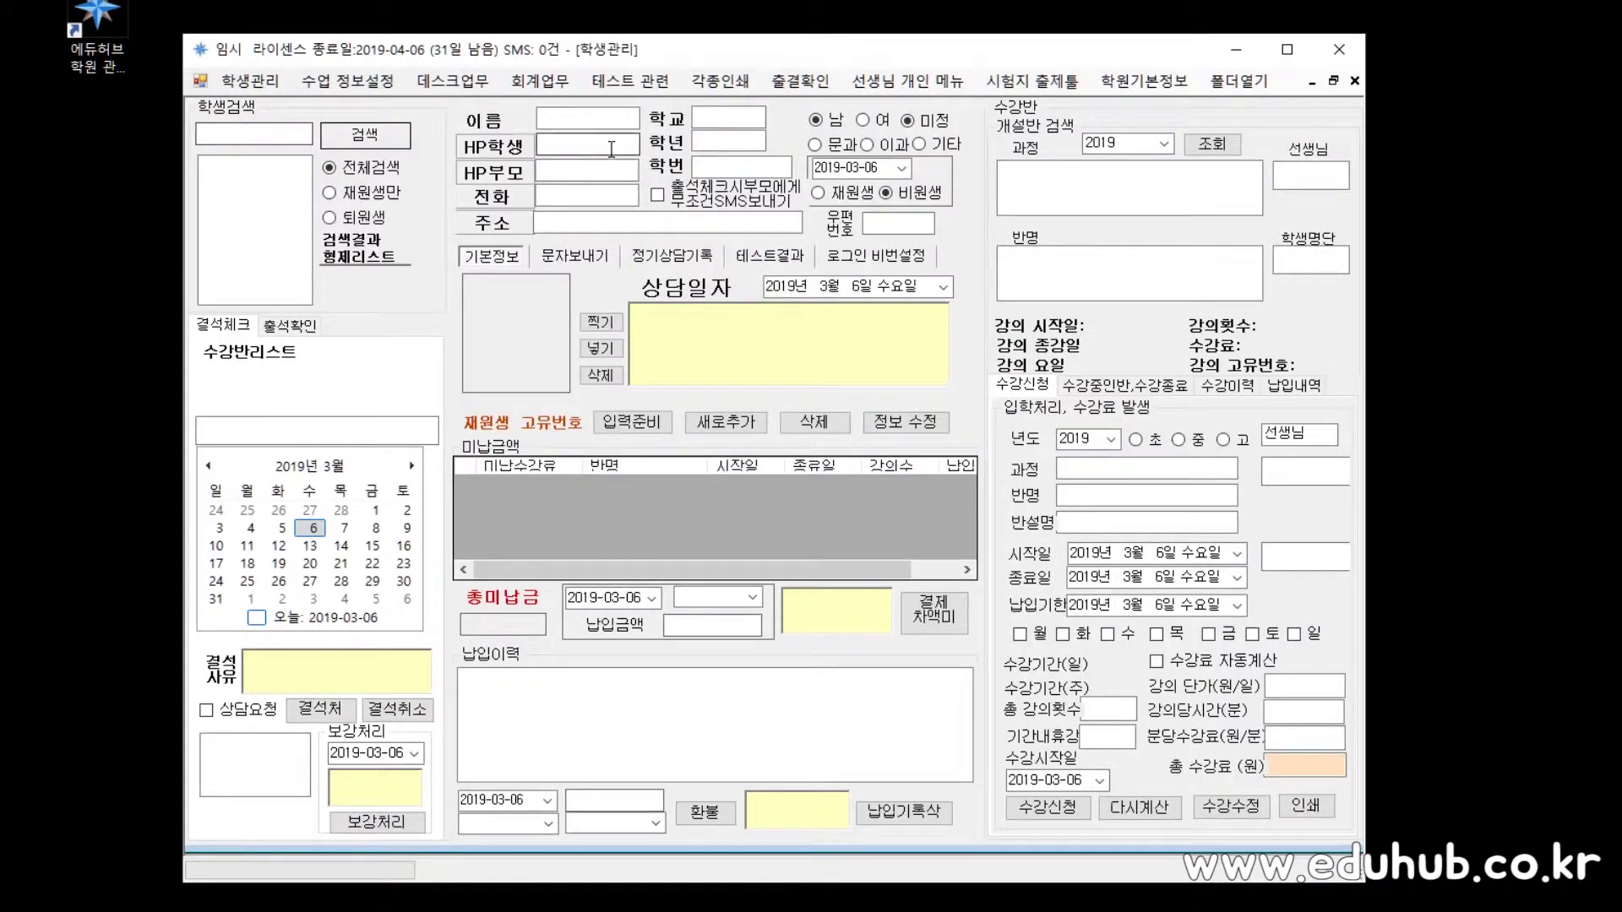
left_click(602, 120)
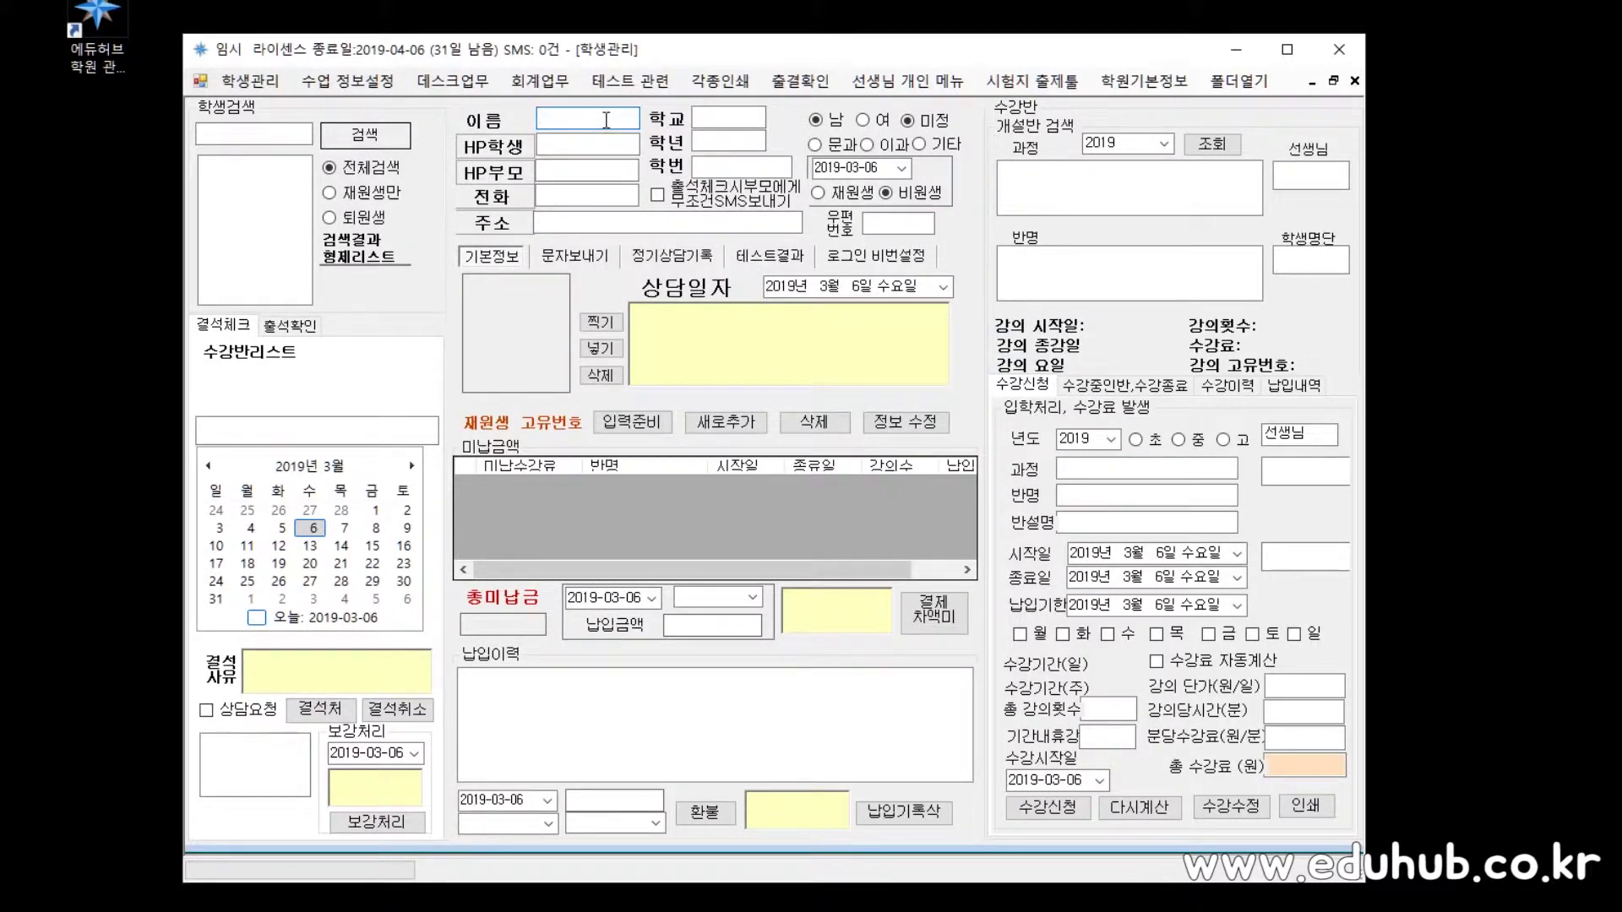
type("홍길동")
key("Tab")
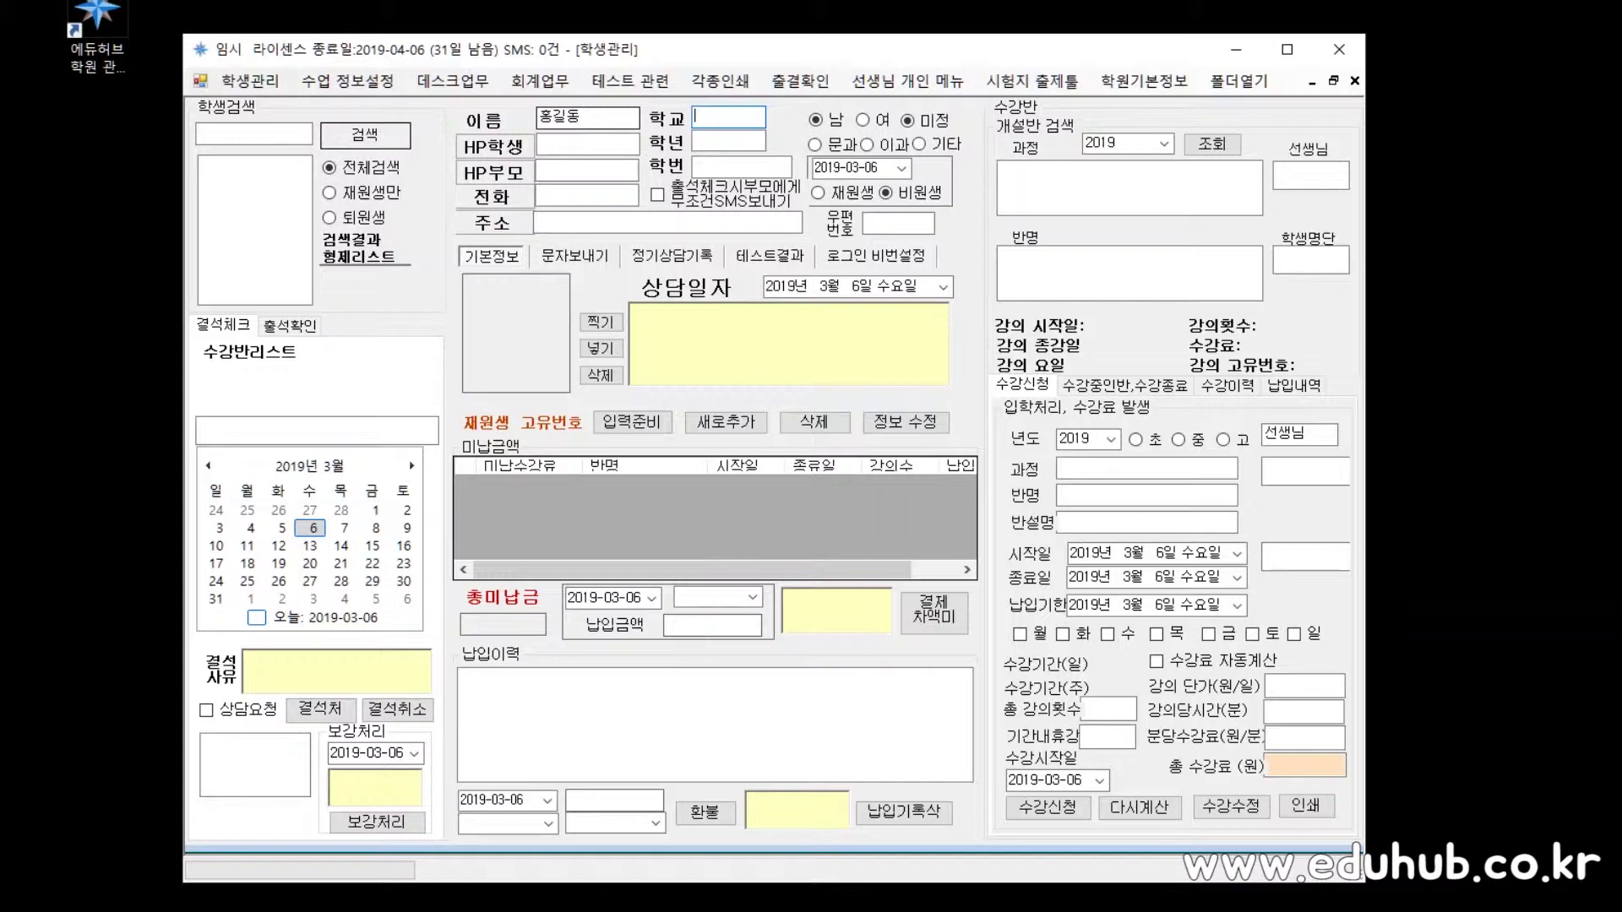
type("대한ㅊ")
key("Tab")
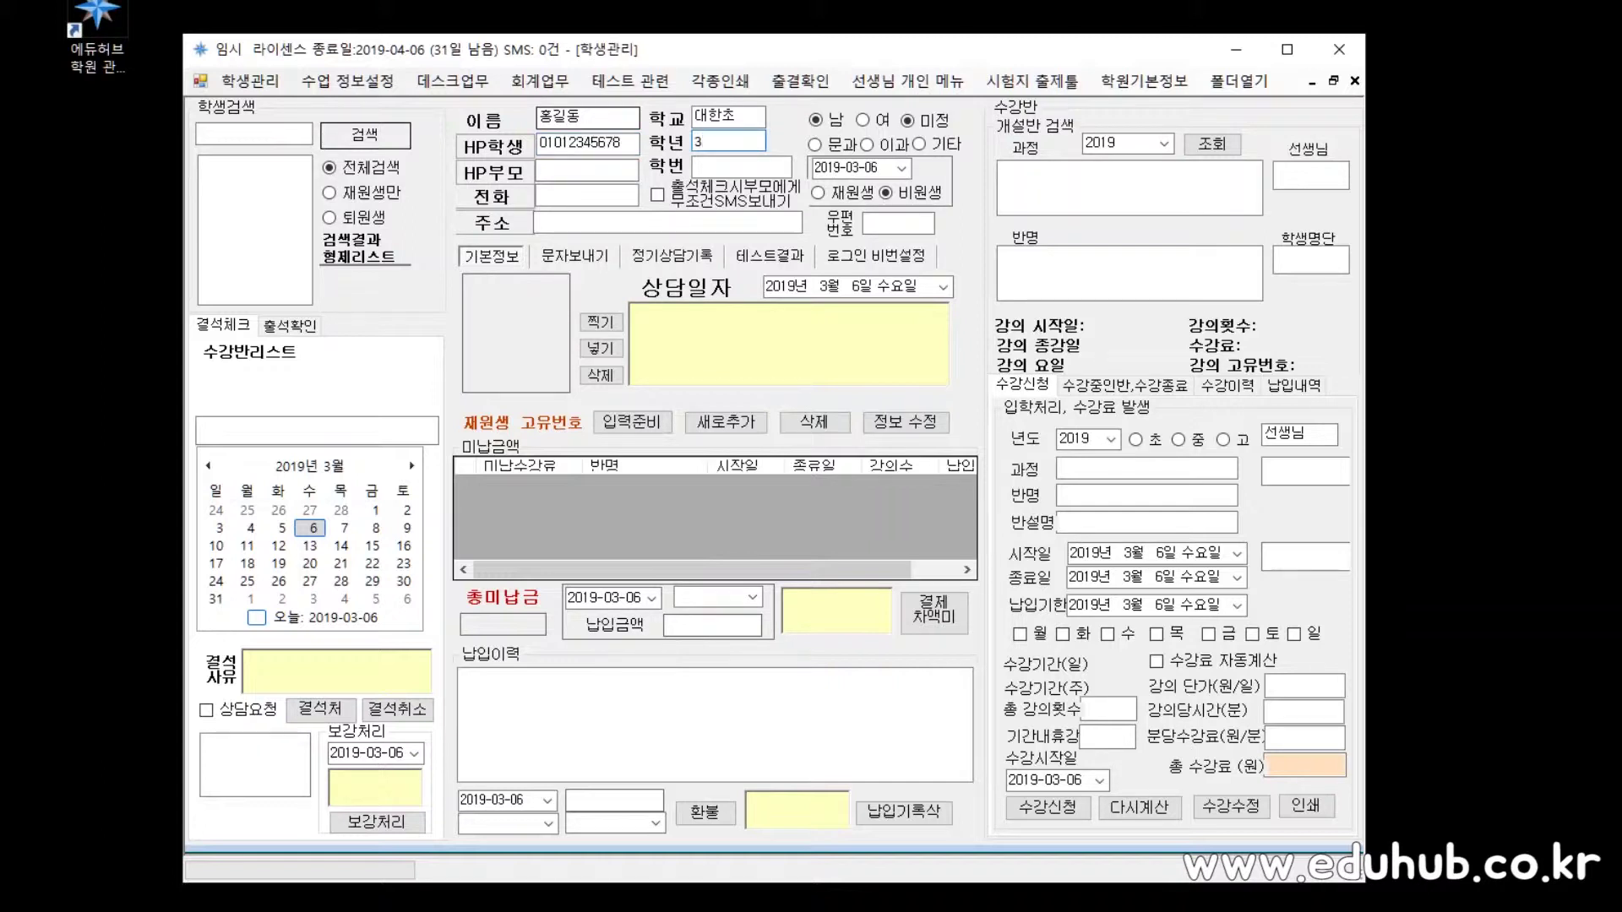
left_click(746, 116)
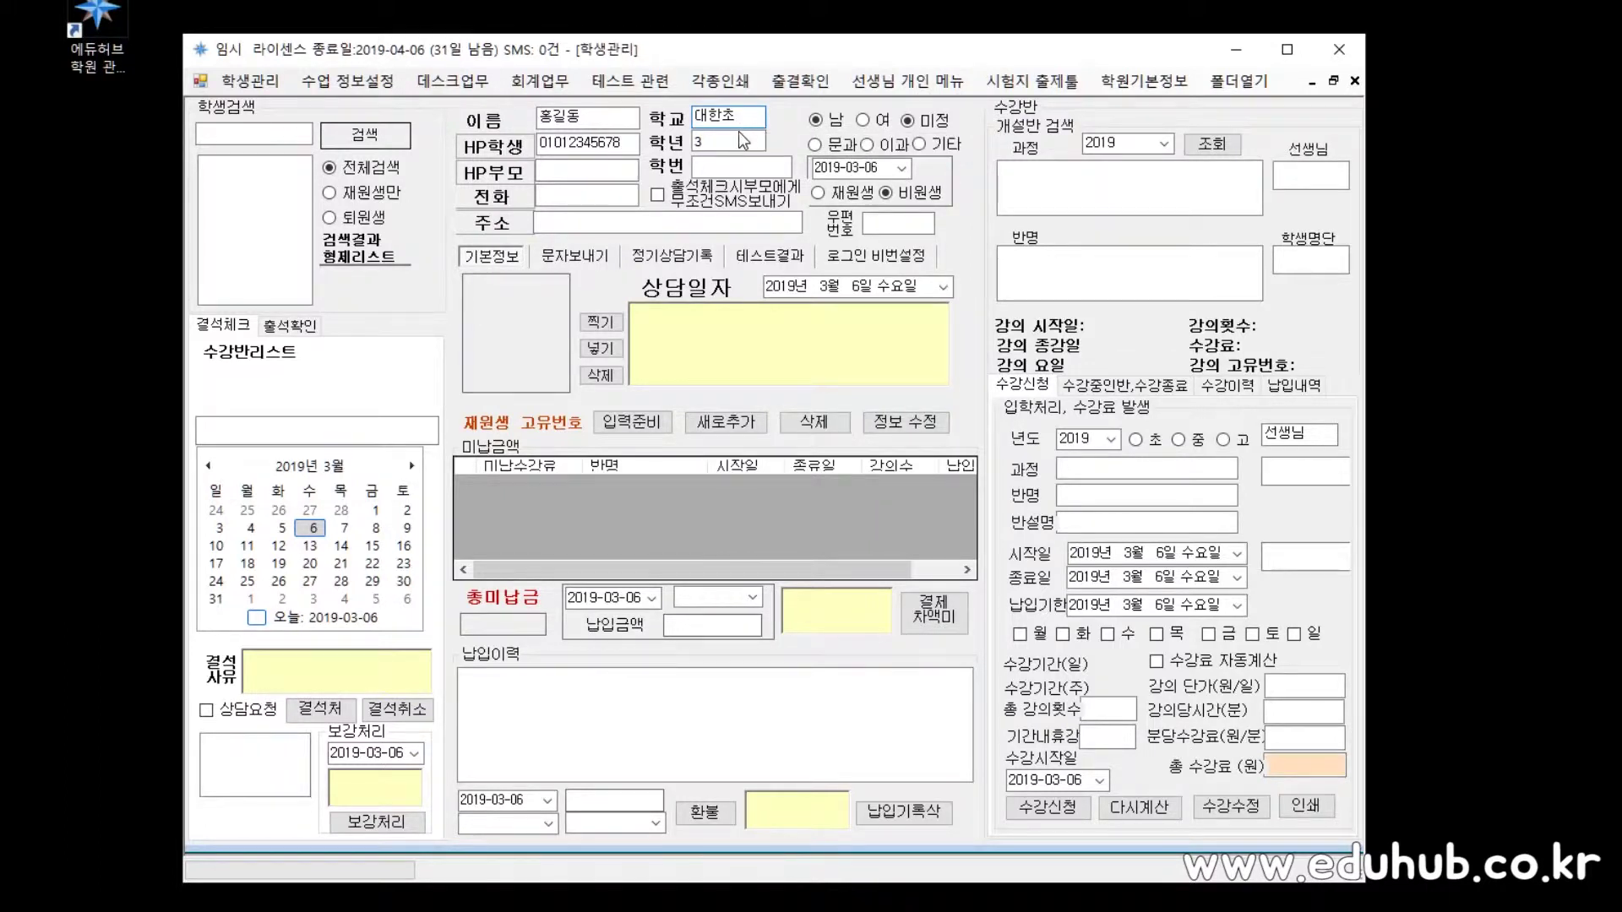
type("ㅣ")
key("BackSpace")
key("BackSpace")
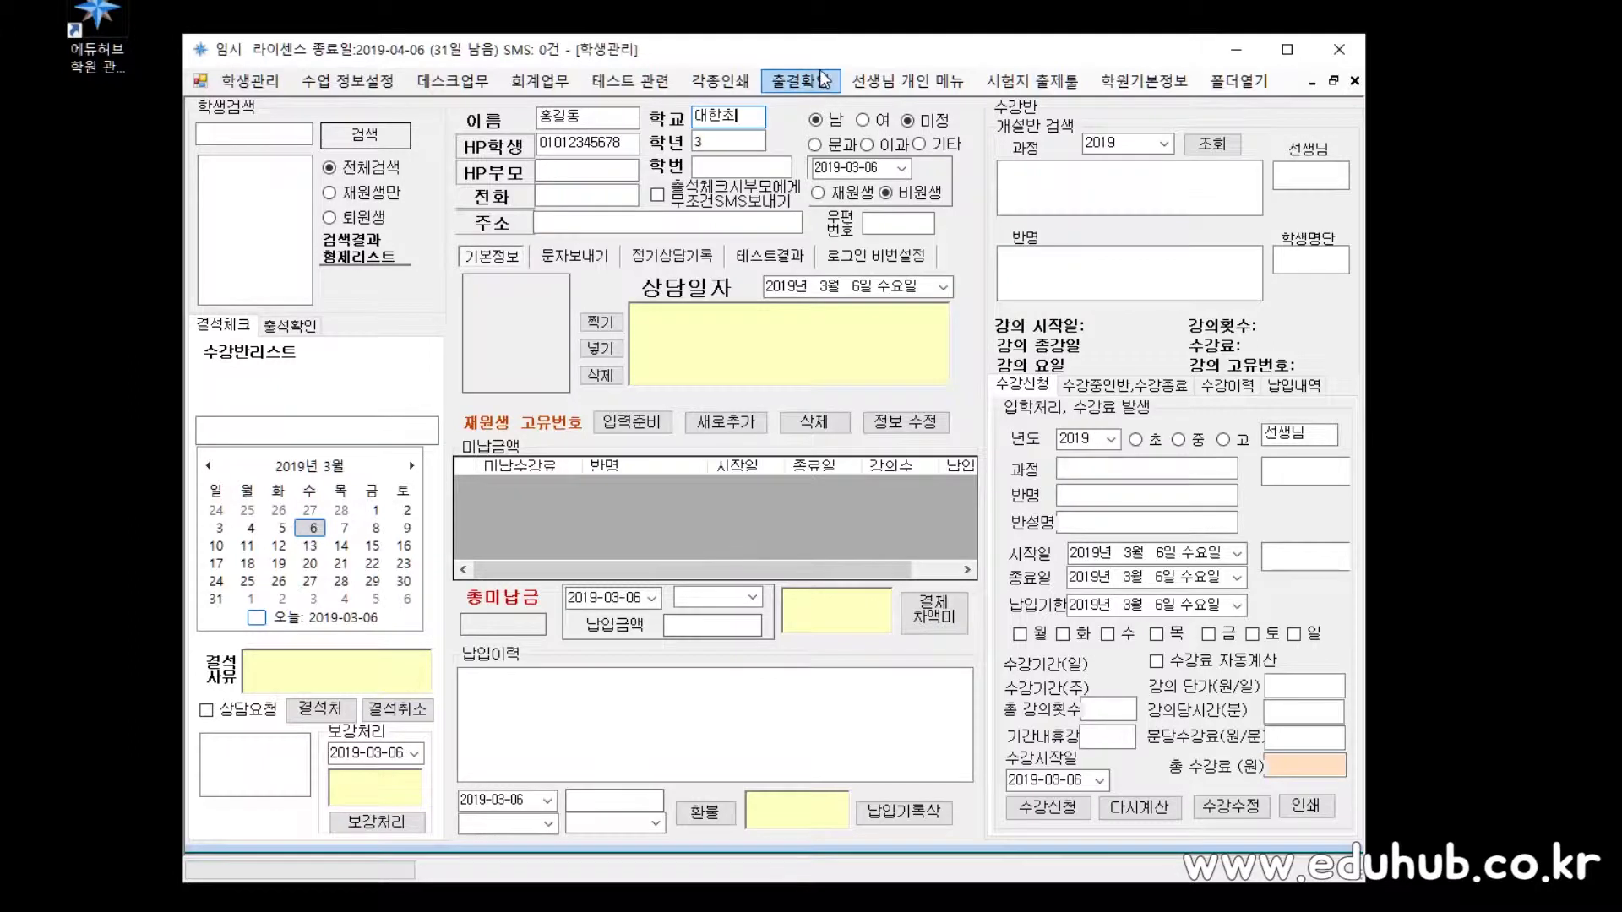
double_click(747, 117)
left_click(610, 224)
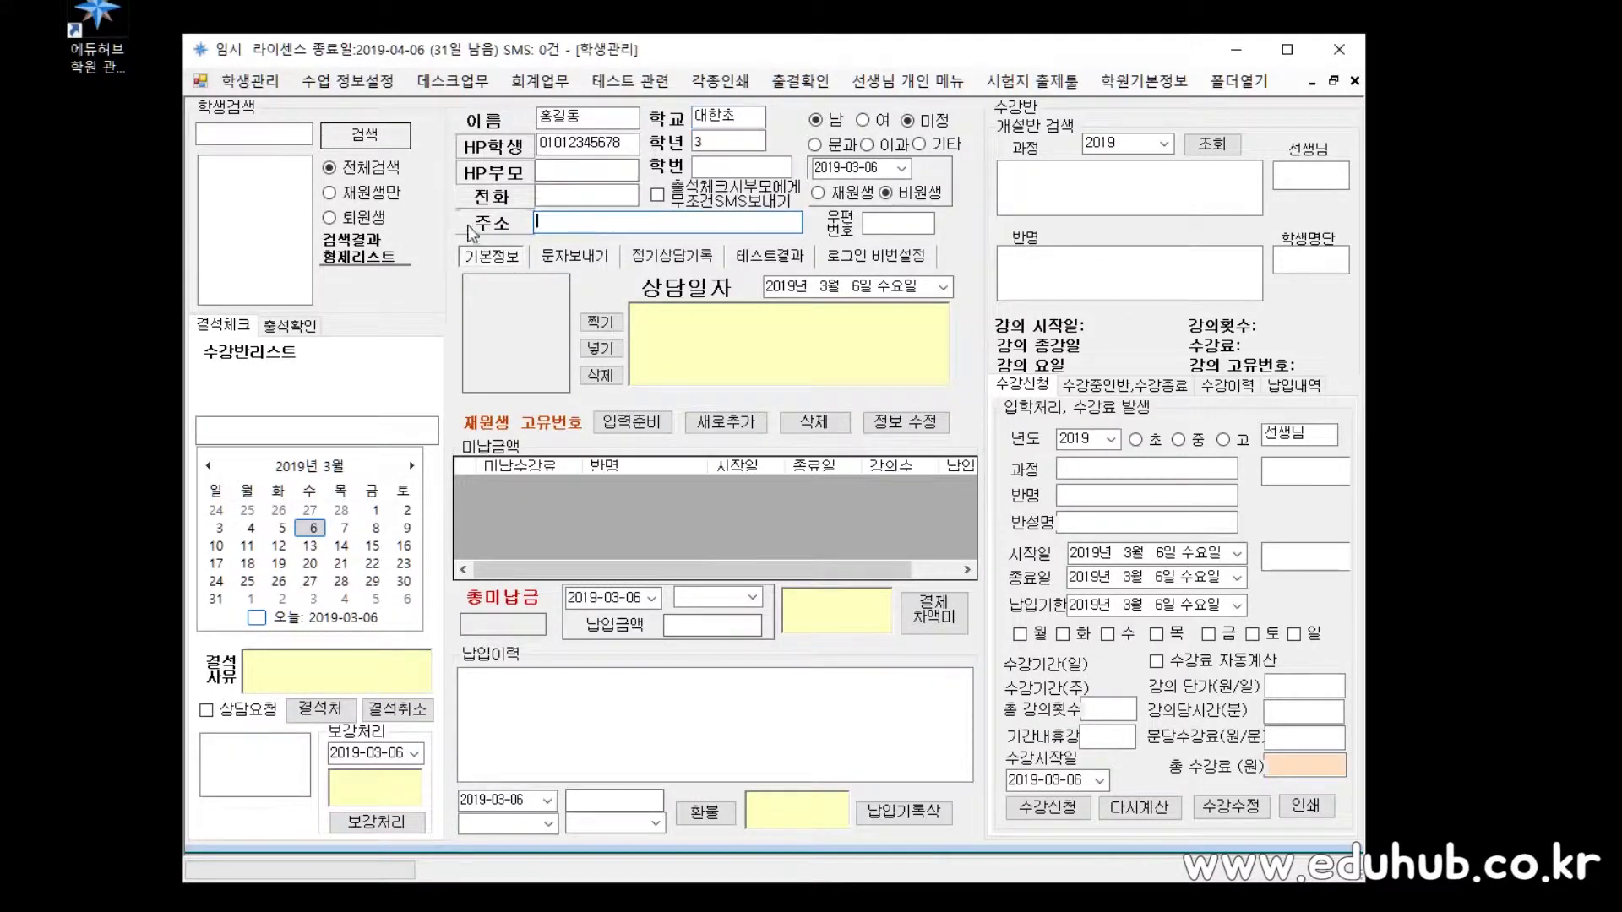
- Add the entered details as a new student record and confirm the addition
left_click(725, 427)
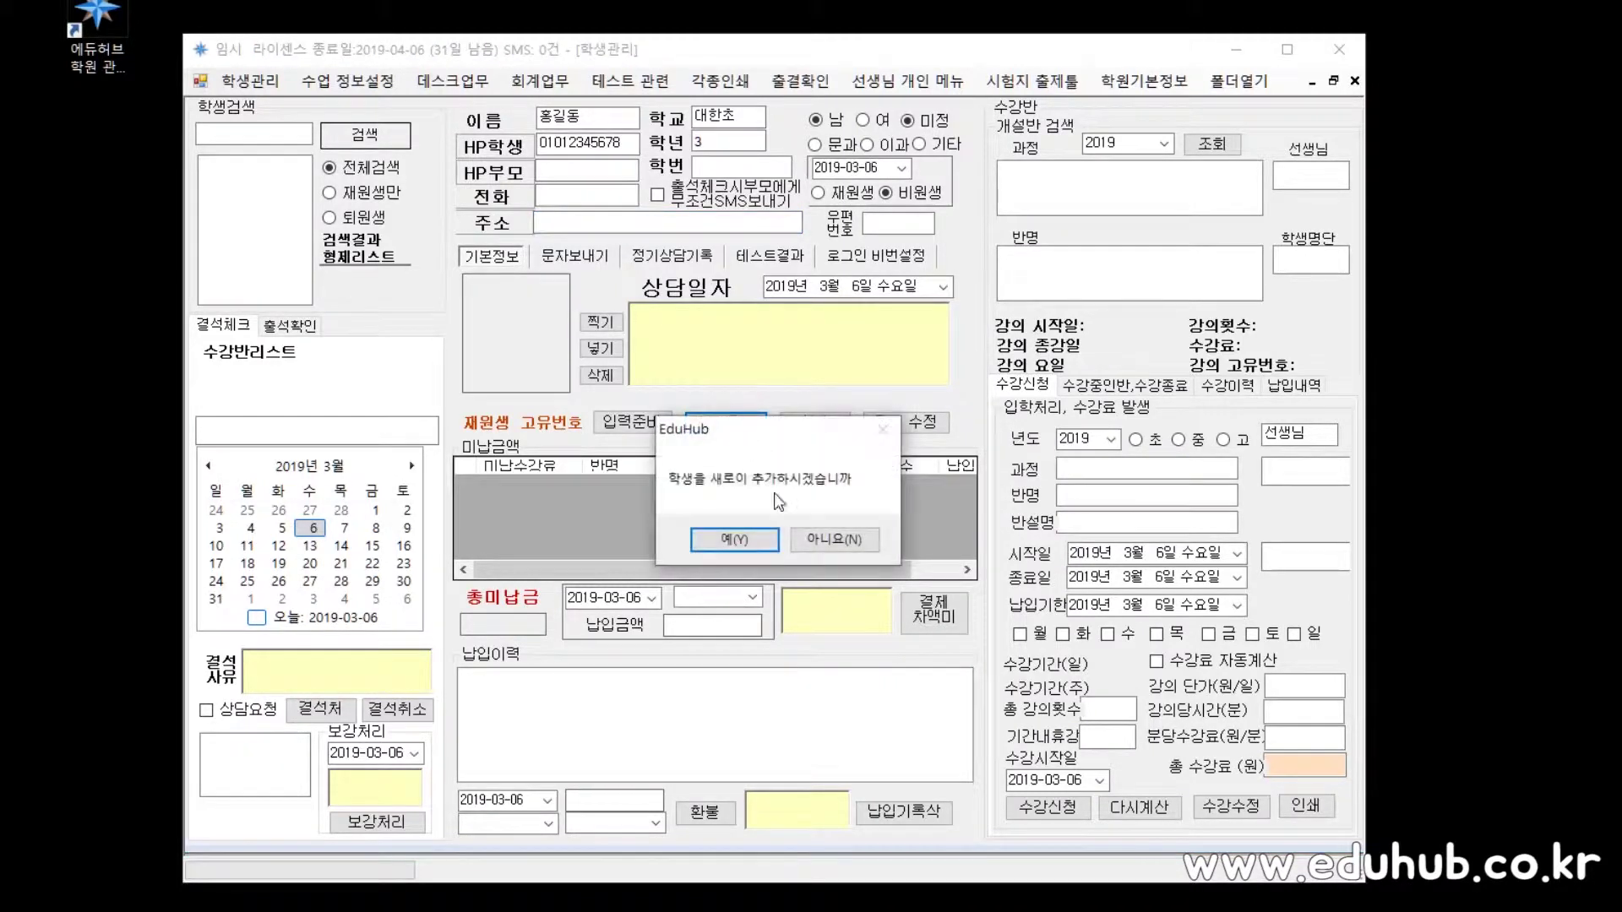
left_click(762, 544)
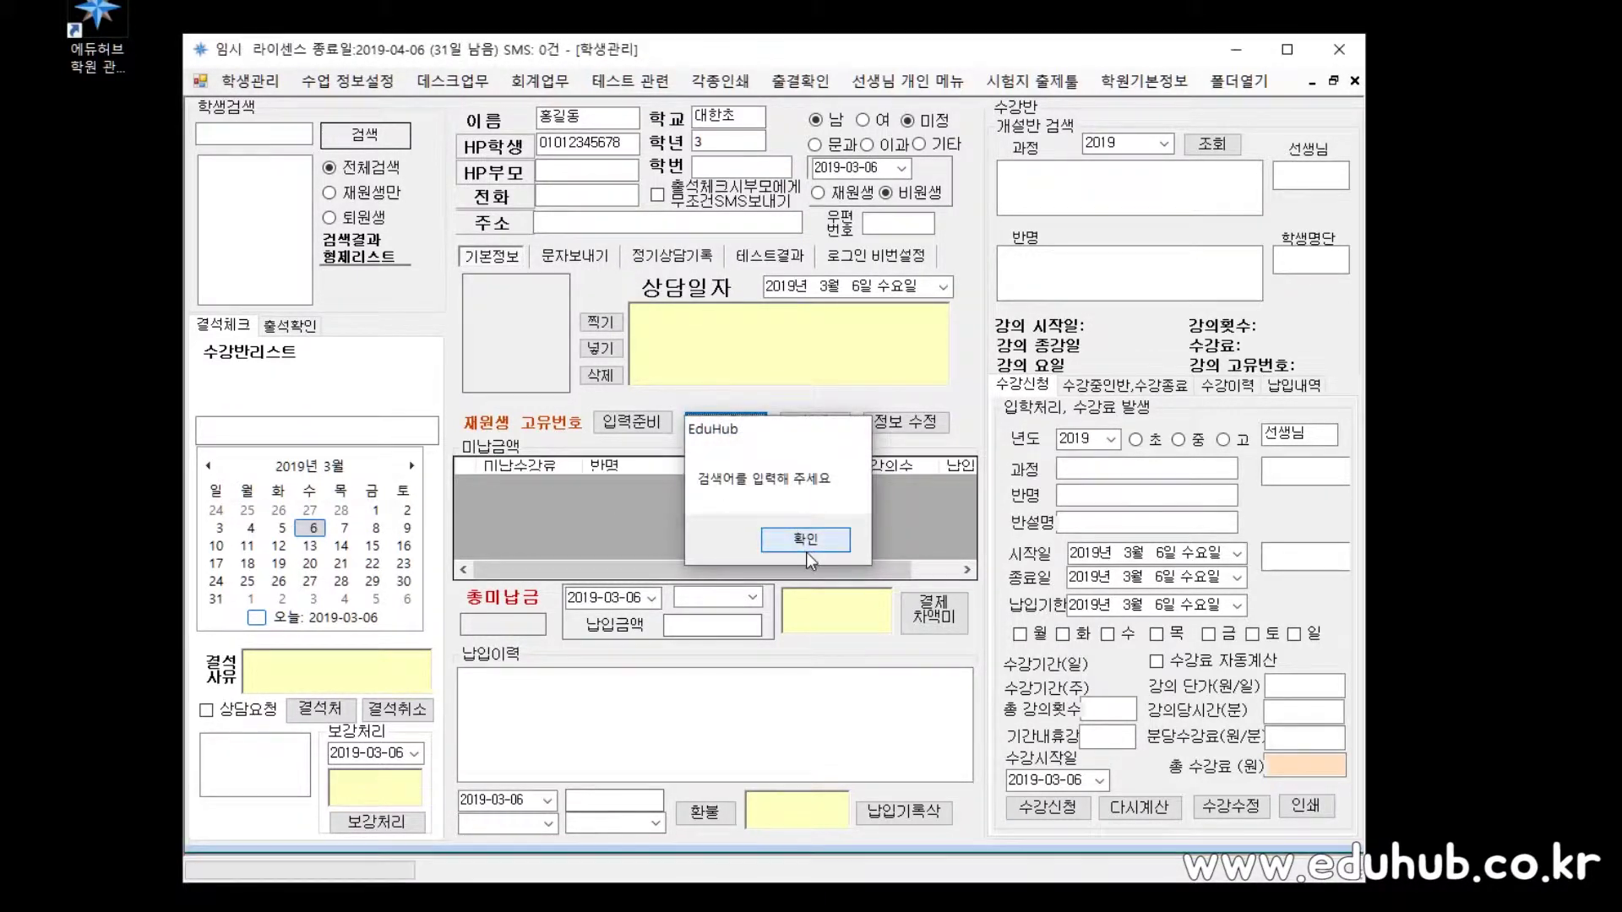
left_click(805, 548)
- Search all students with the wildcard * to list every registered student
left_click(298, 134)
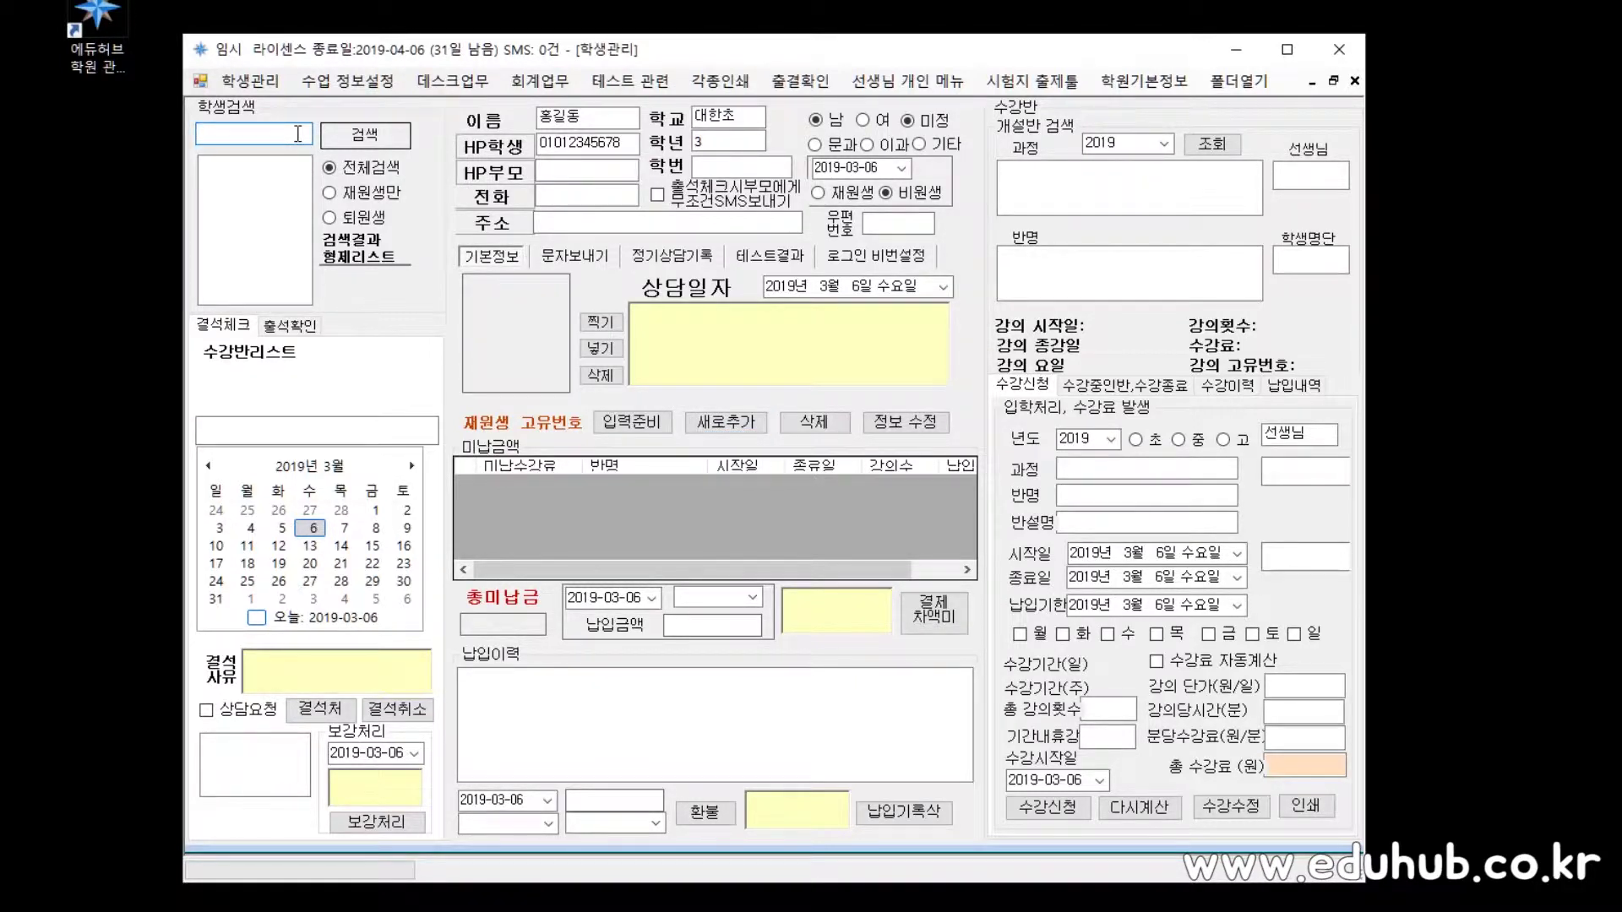
type("*")
left_click(246, 213)
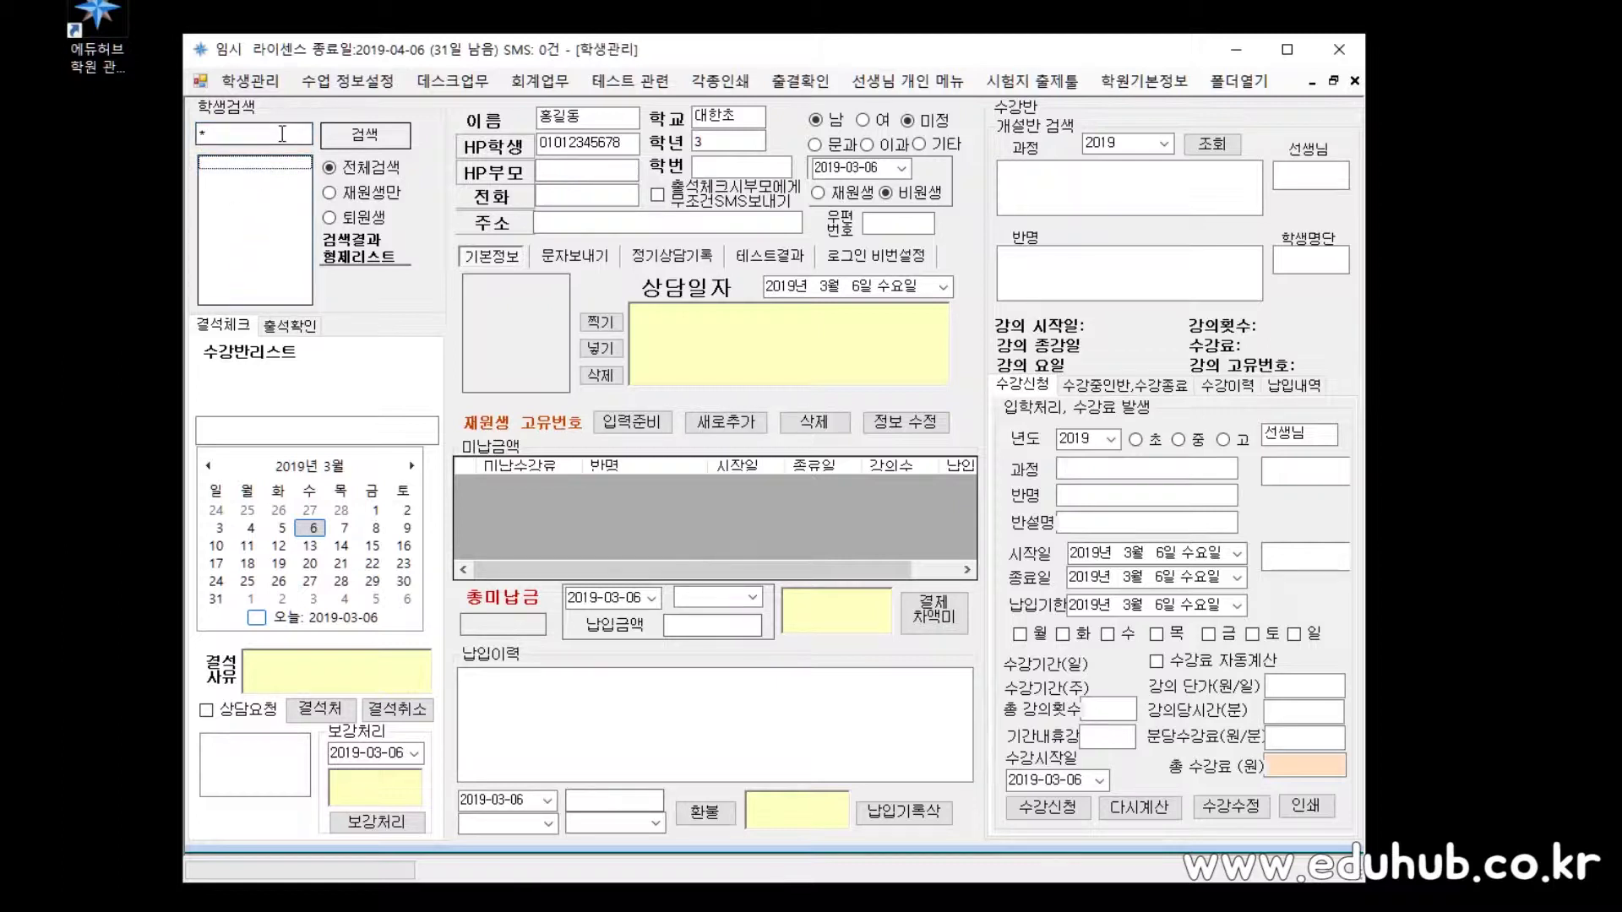
left_click(282, 133)
key("Return")
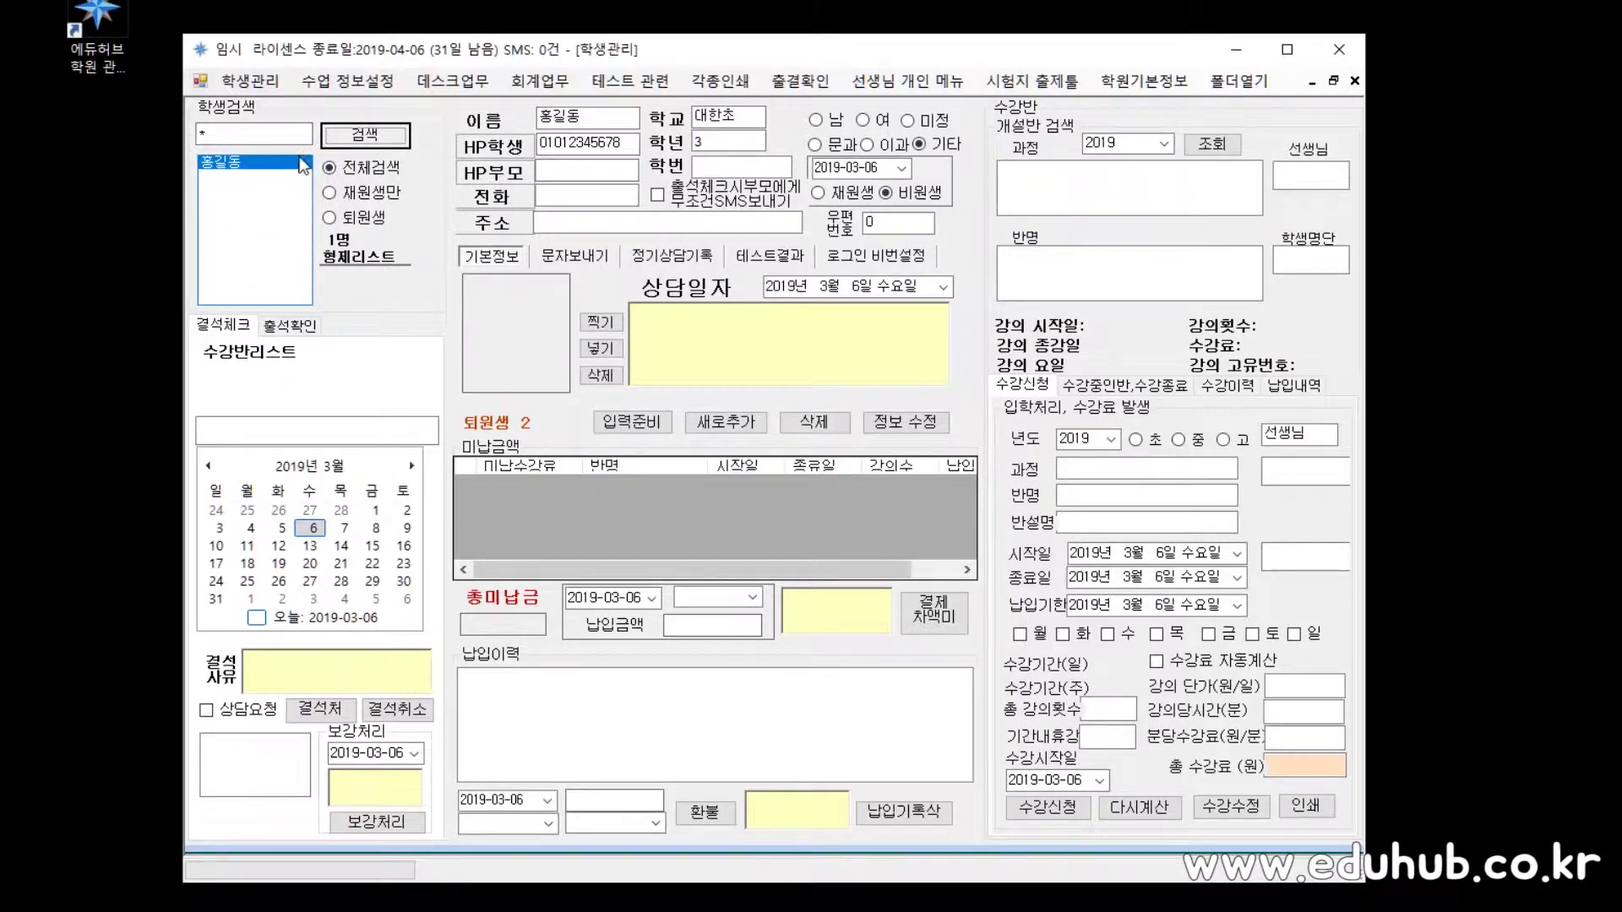
- Search the students by the partial mobile number 56 and compare it with the student's mobile number field
left_click(272, 139)
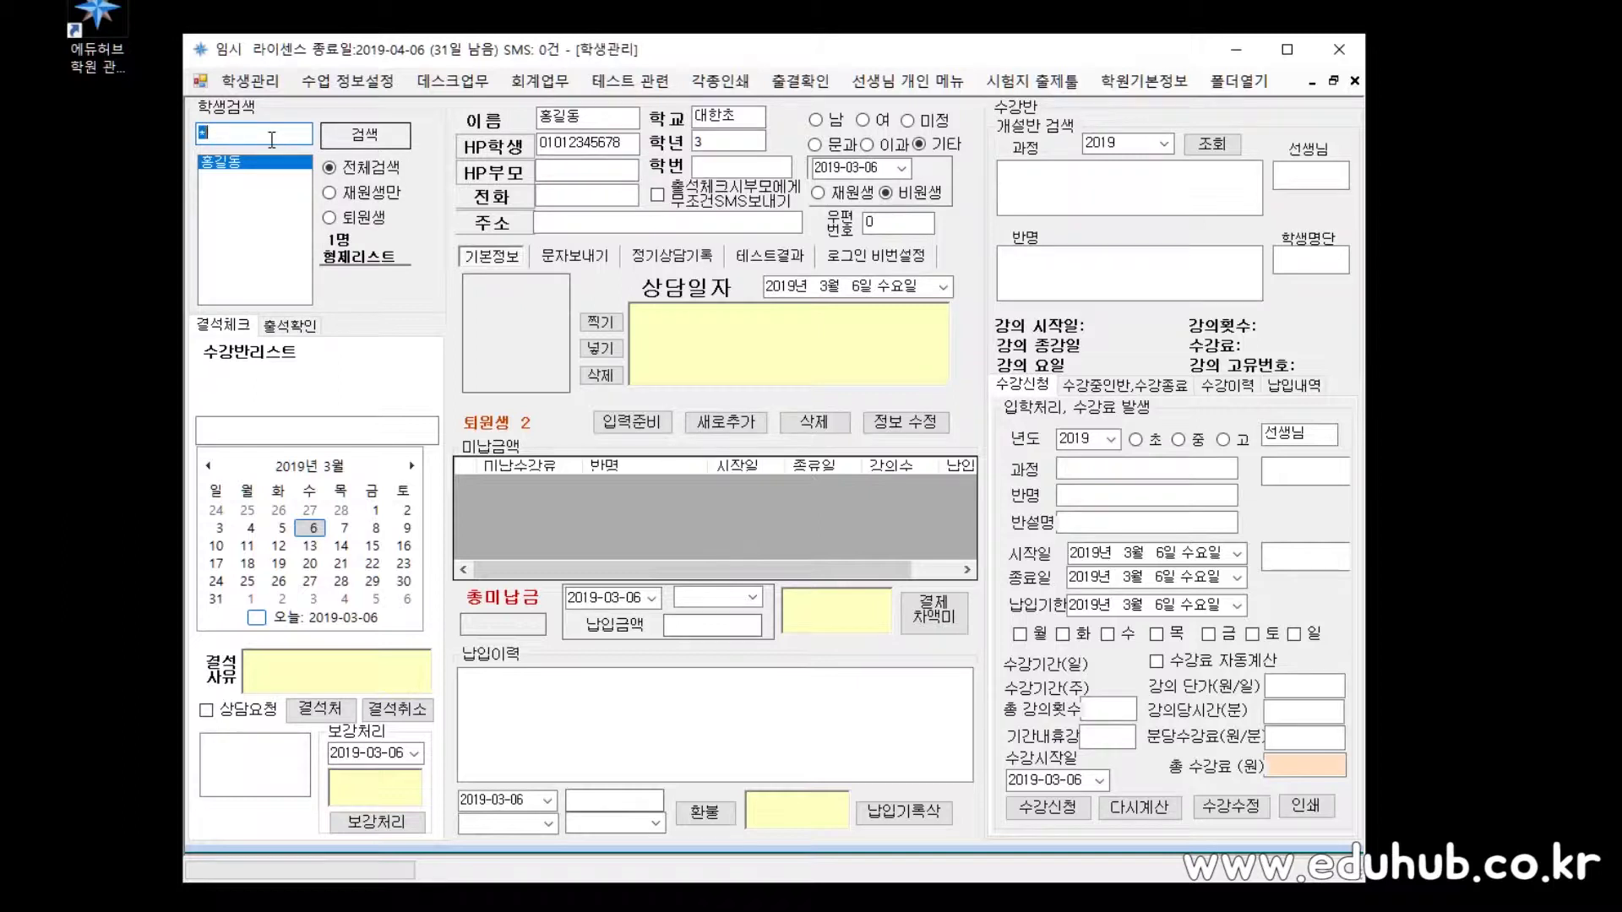
type("ㅌ")
left_click(350, 138)
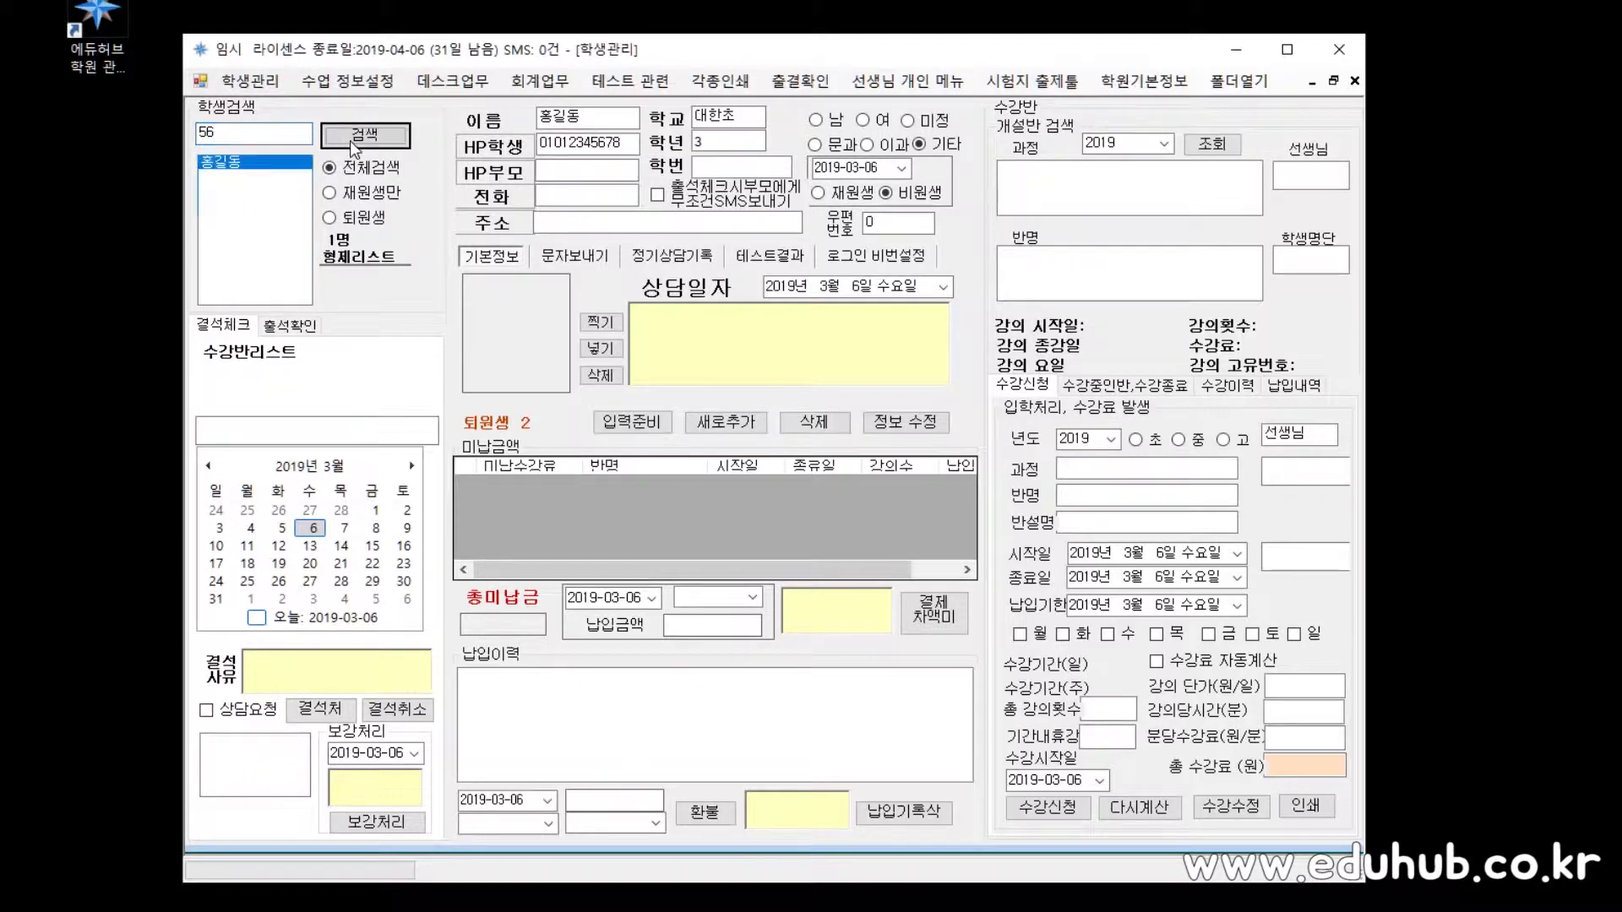
left_click(613, 146)
left_click_drag(608, 145, 592, 149)
left_click(599, 147)
- Search the students again using a single syllable of the student's name
double_click(232, 134)
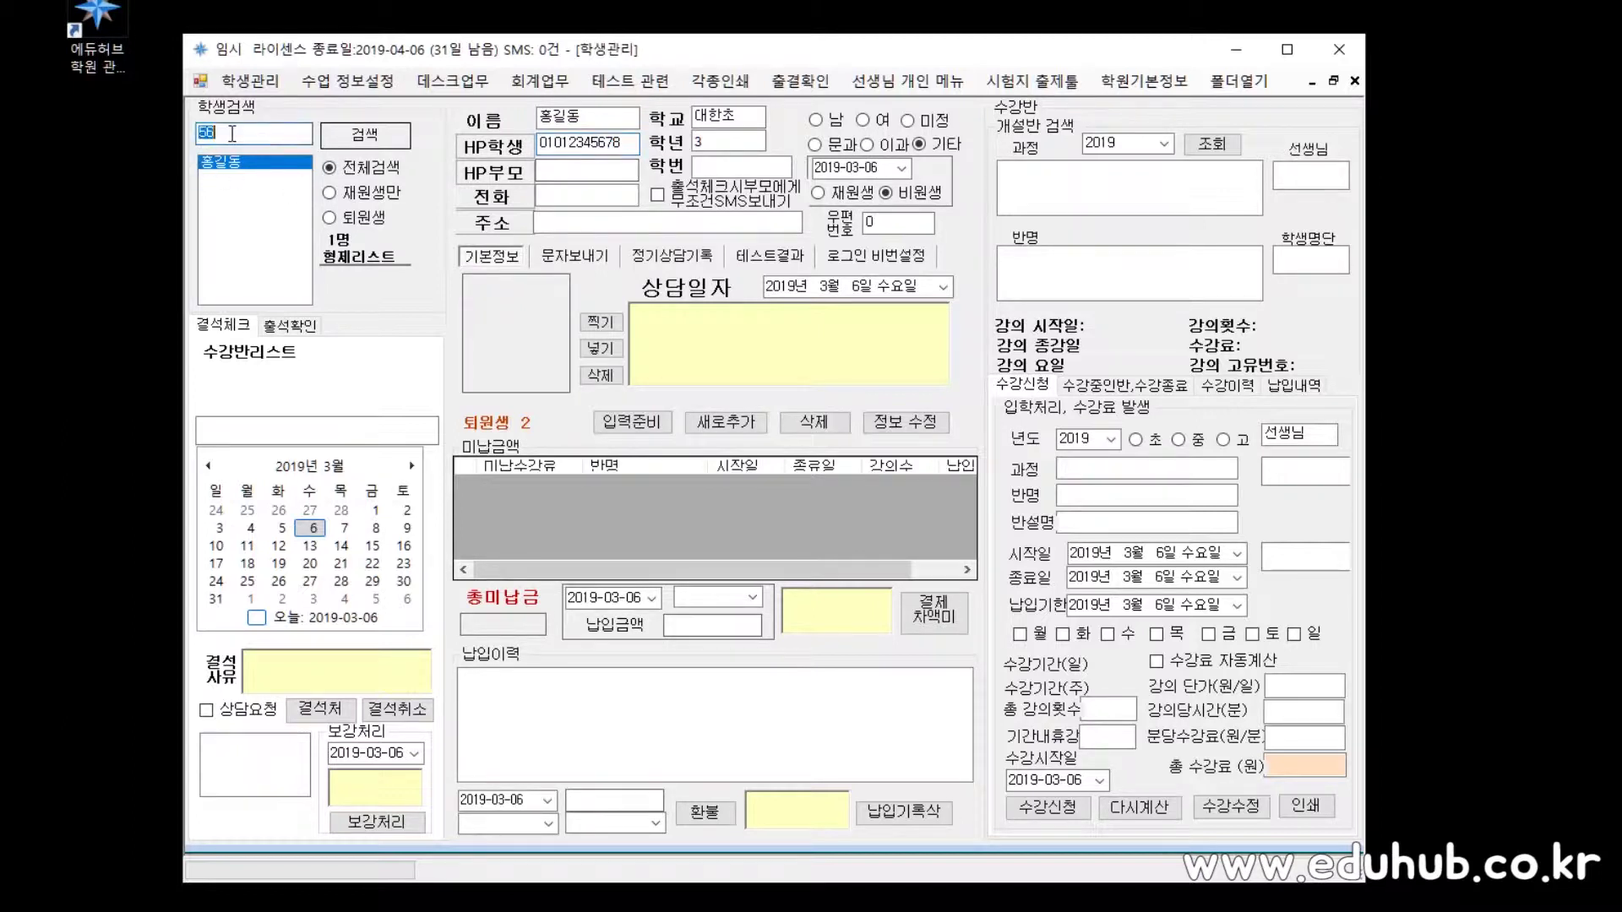
type("ㄱ")
key("Return")
left_click(365, 135)
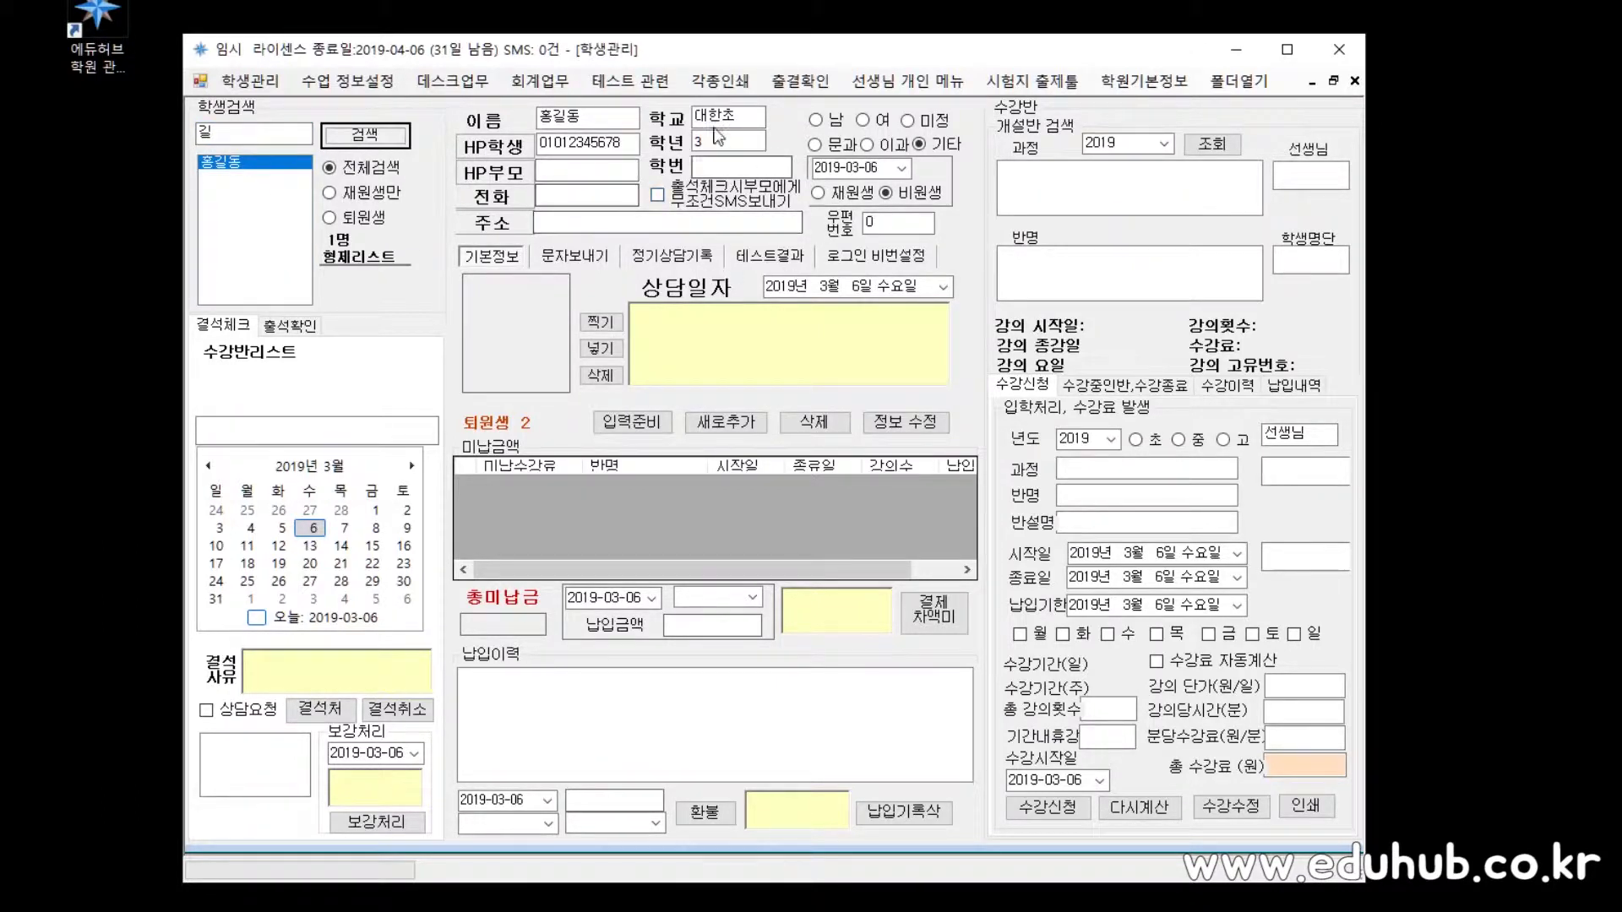
- Open the student information file upload screen (학생정보 파일로올리기) and widen the window to show more table columns
left_click(439, 85)
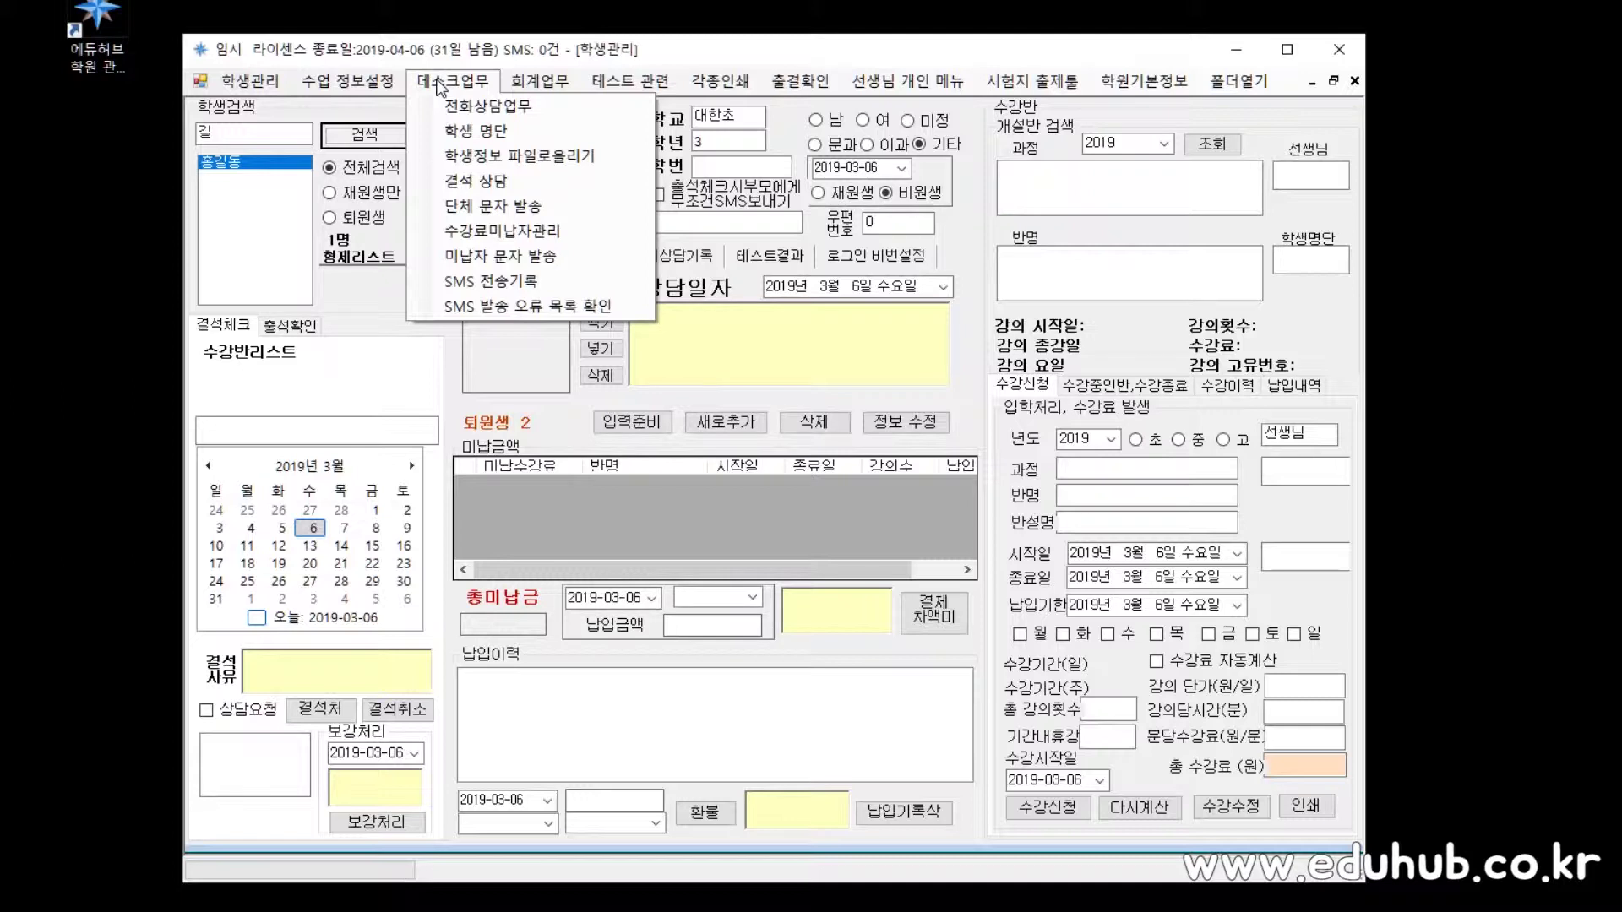
mouse_move(353, 82)
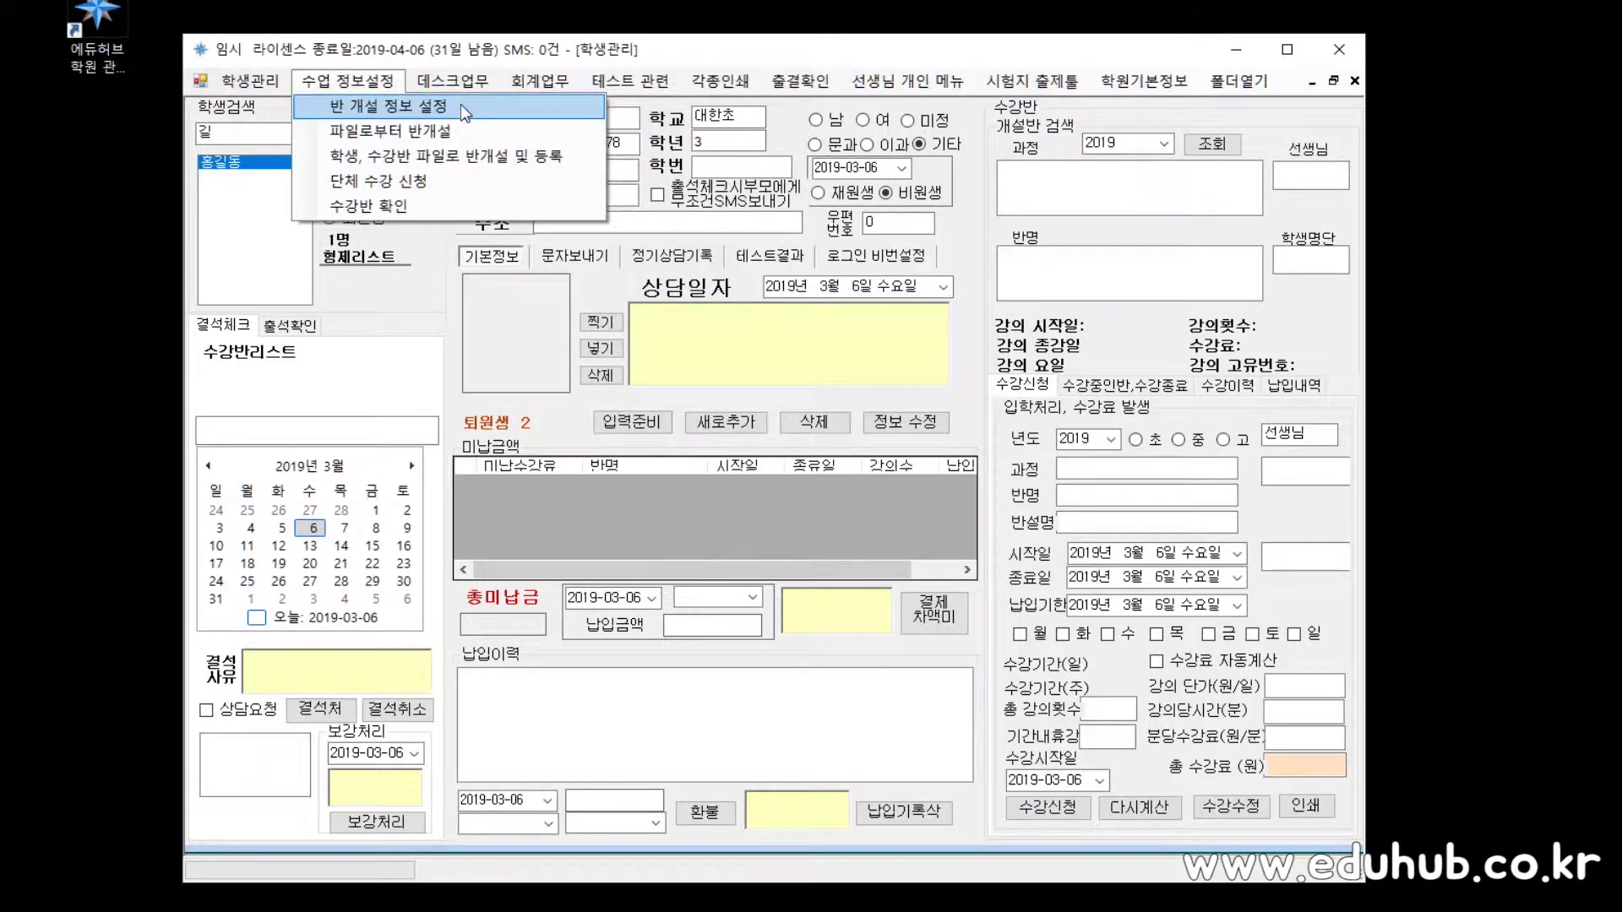
mouse_move(452, 85)
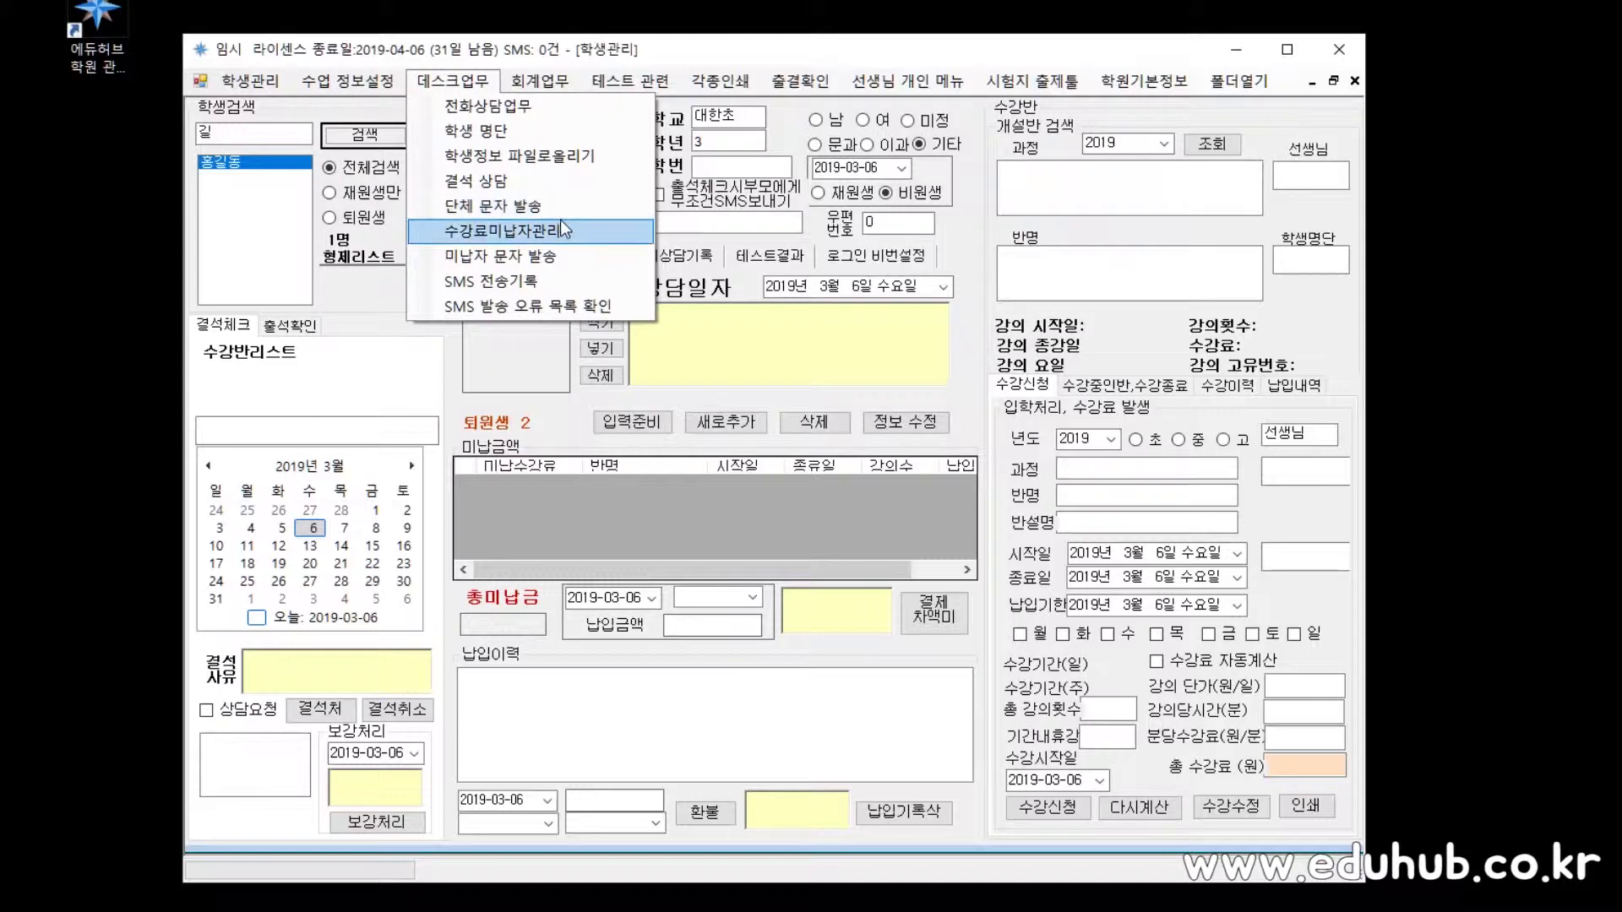
left_click(539, 163)
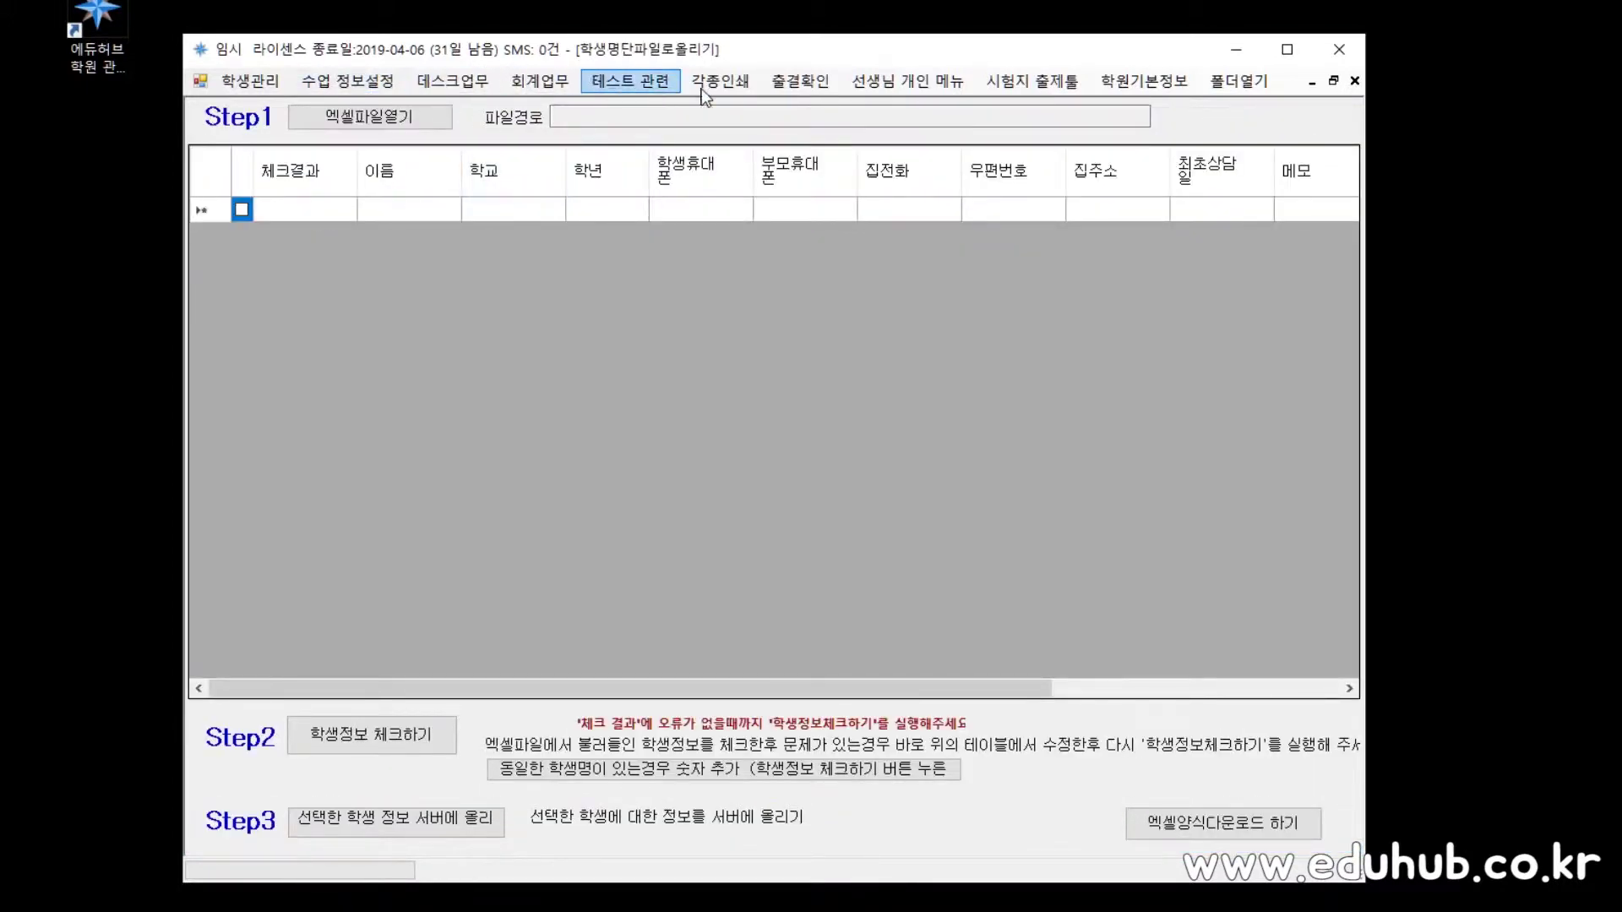
left_click_drag(1367, 324, 1621, 324)
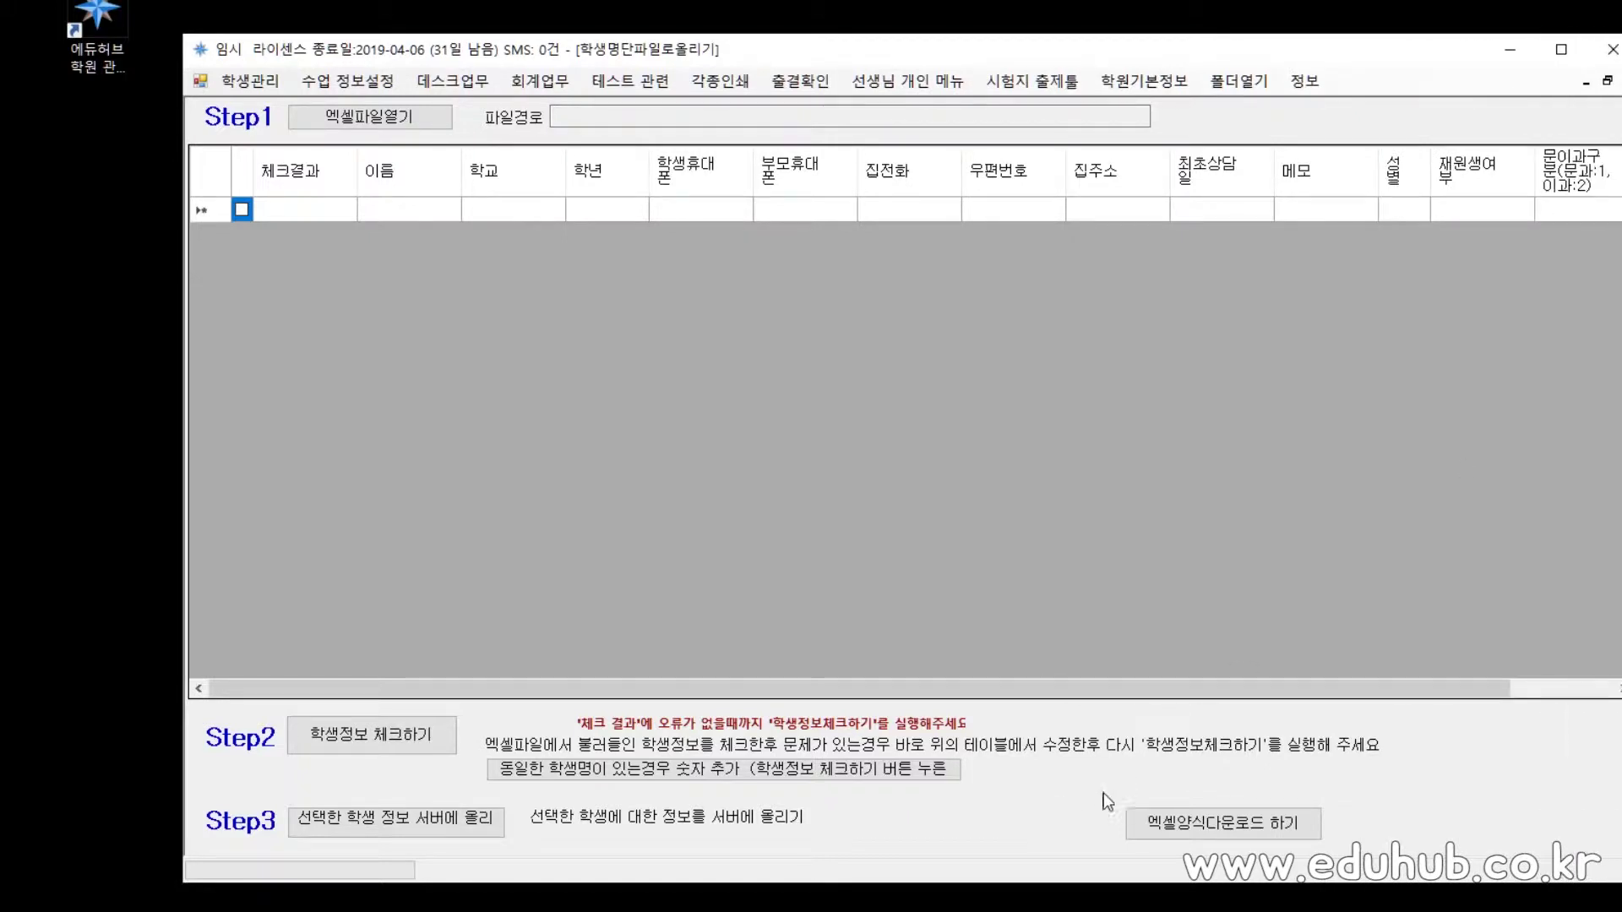
- Download the Excel template for the student list upload and bring it into view, discarding the changes in the other open workbook
left_click(1242, 836)
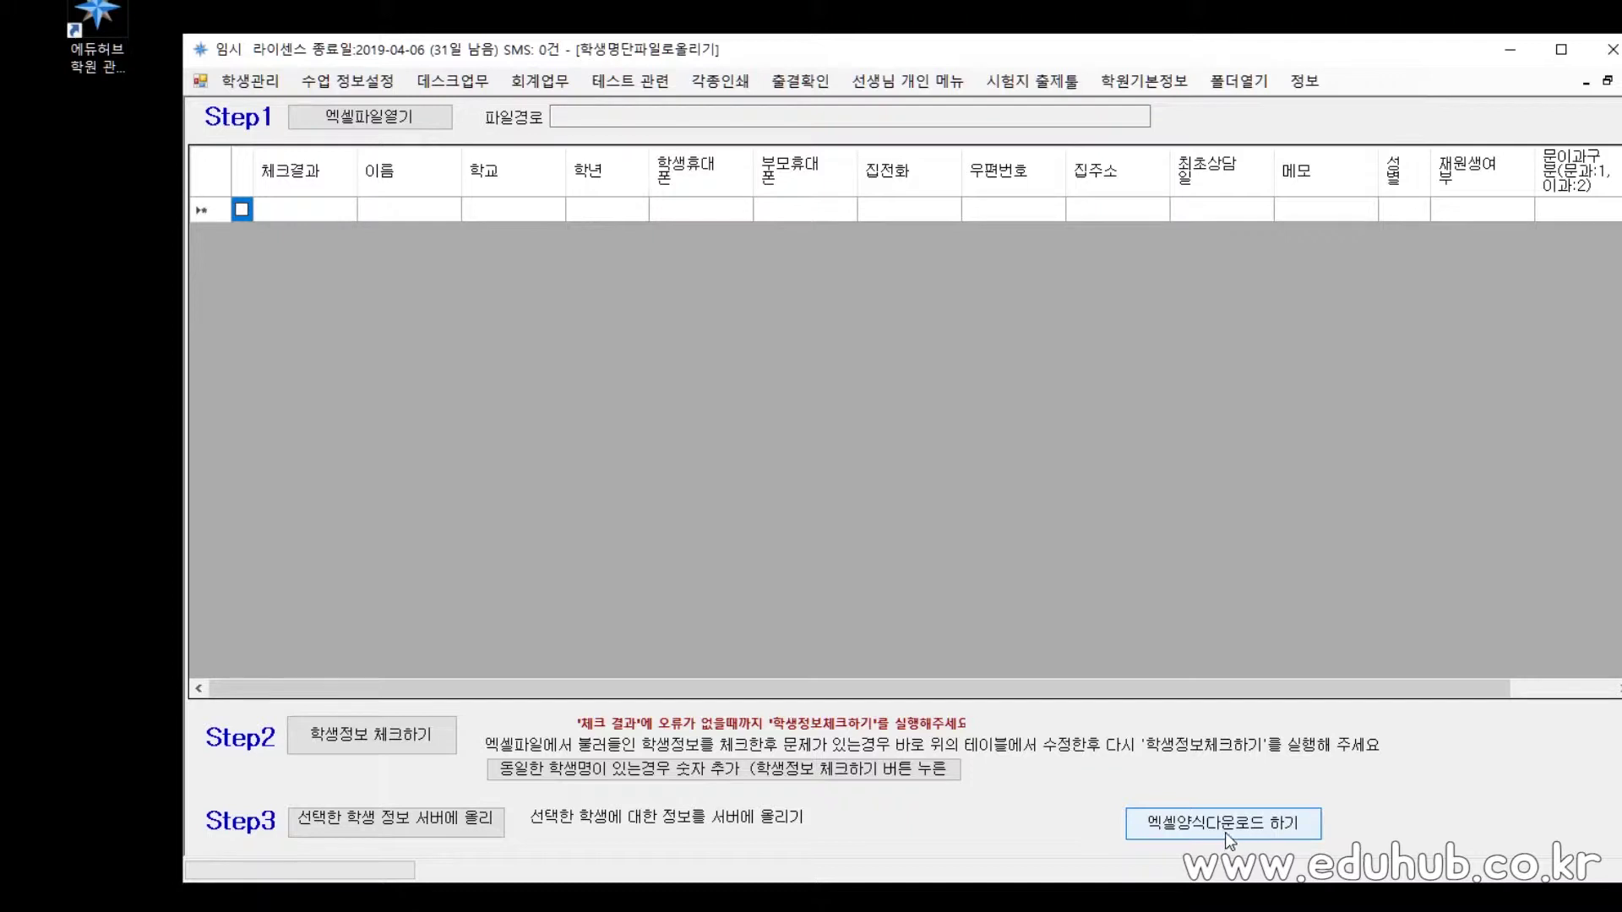
left_click(1242, 836)
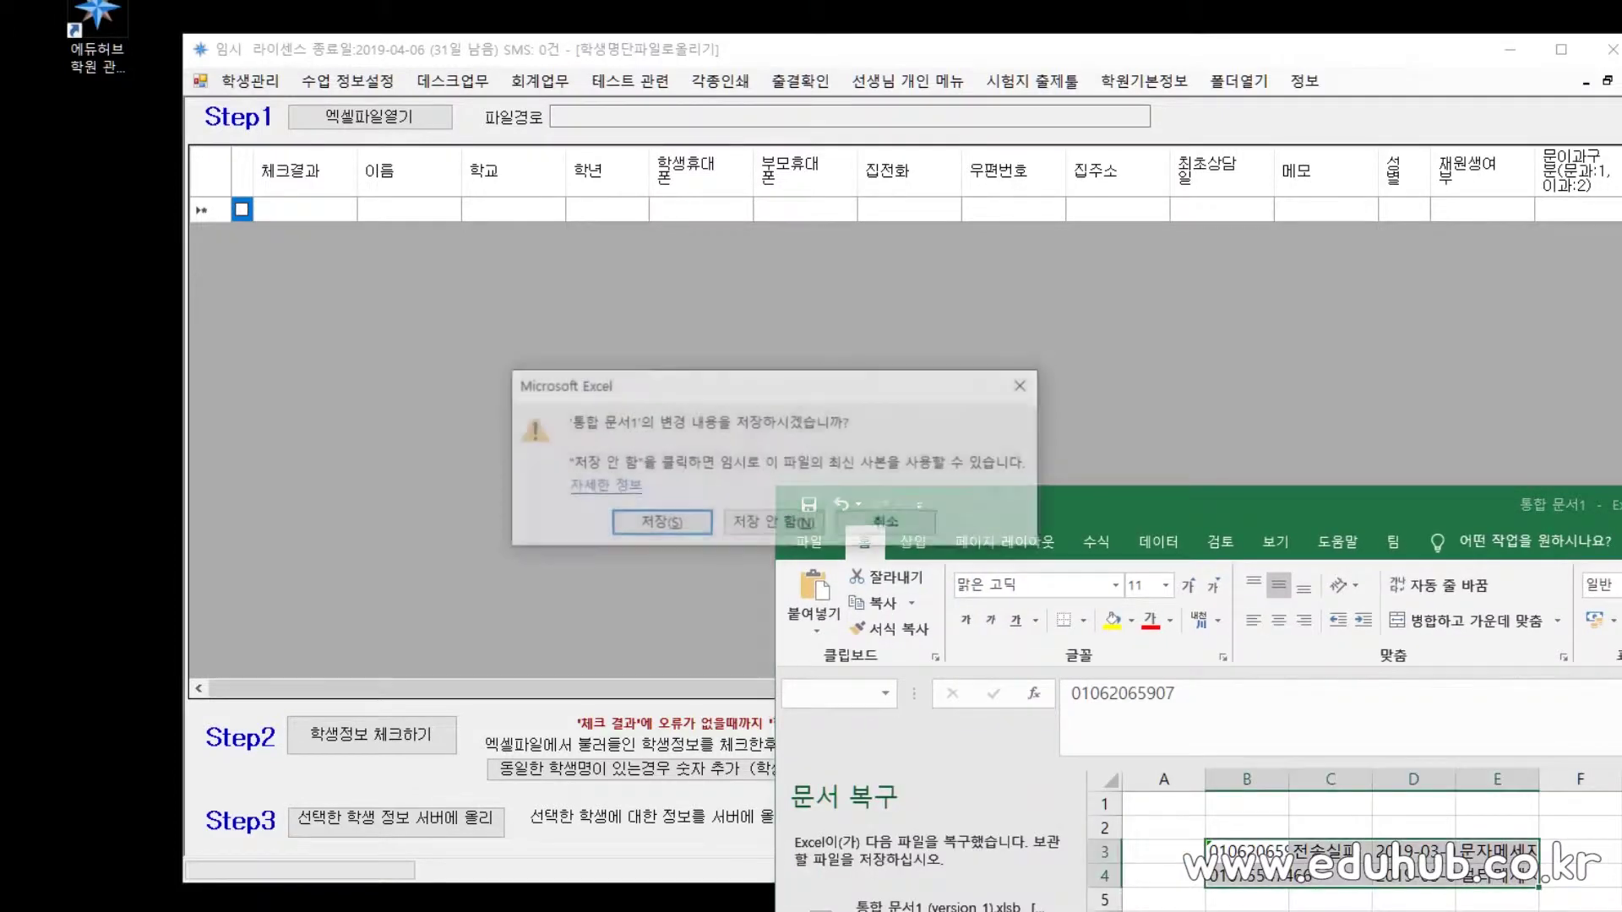
left_click(773, 523)
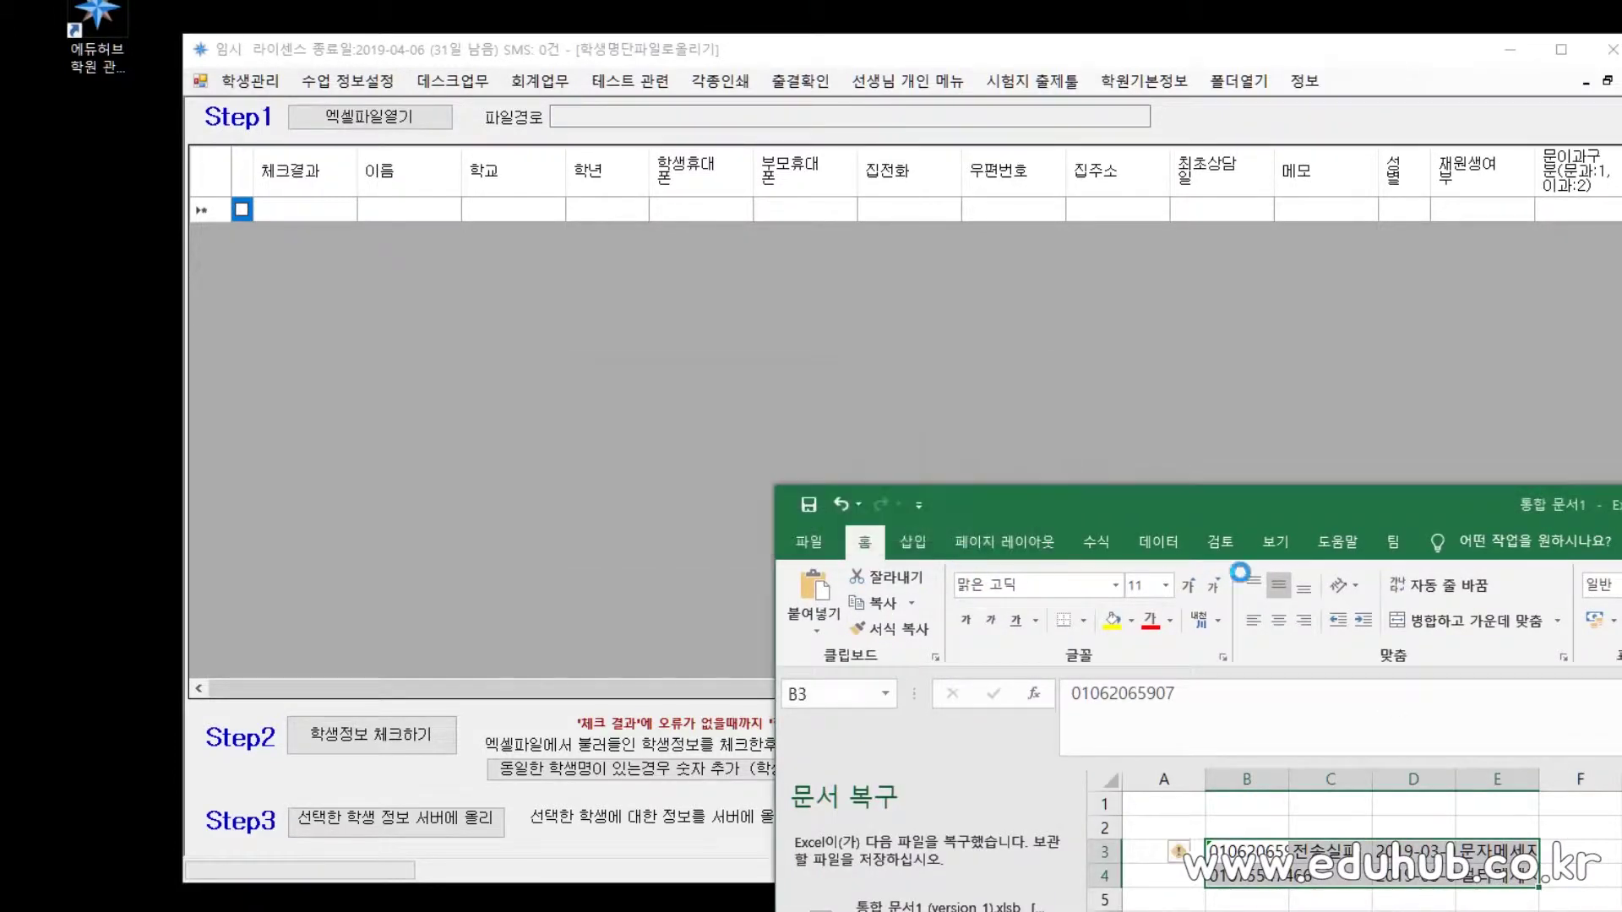
left_click_drag(1398, 529, 777, 54)
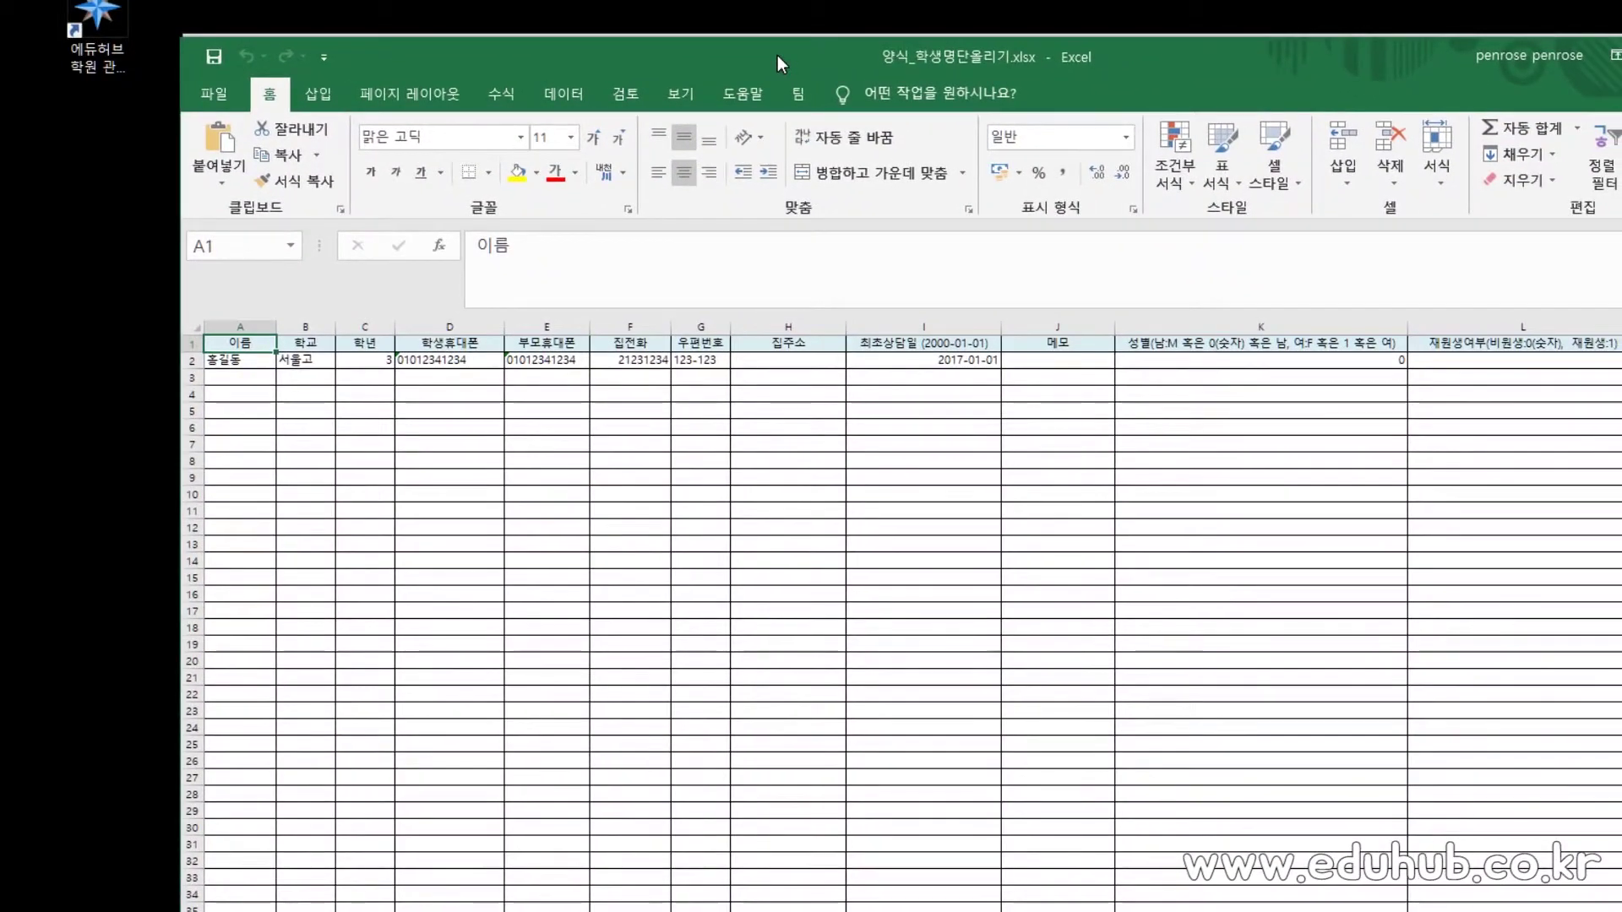
- Examine the template's sample row up close, covering the name, school, grade, student mobile and parent mobile columns
left_click(325, 412)
scroll(391, 432, "up", 5, "ctrl")
scroll(391, 432, "up", 5, "ctrl")
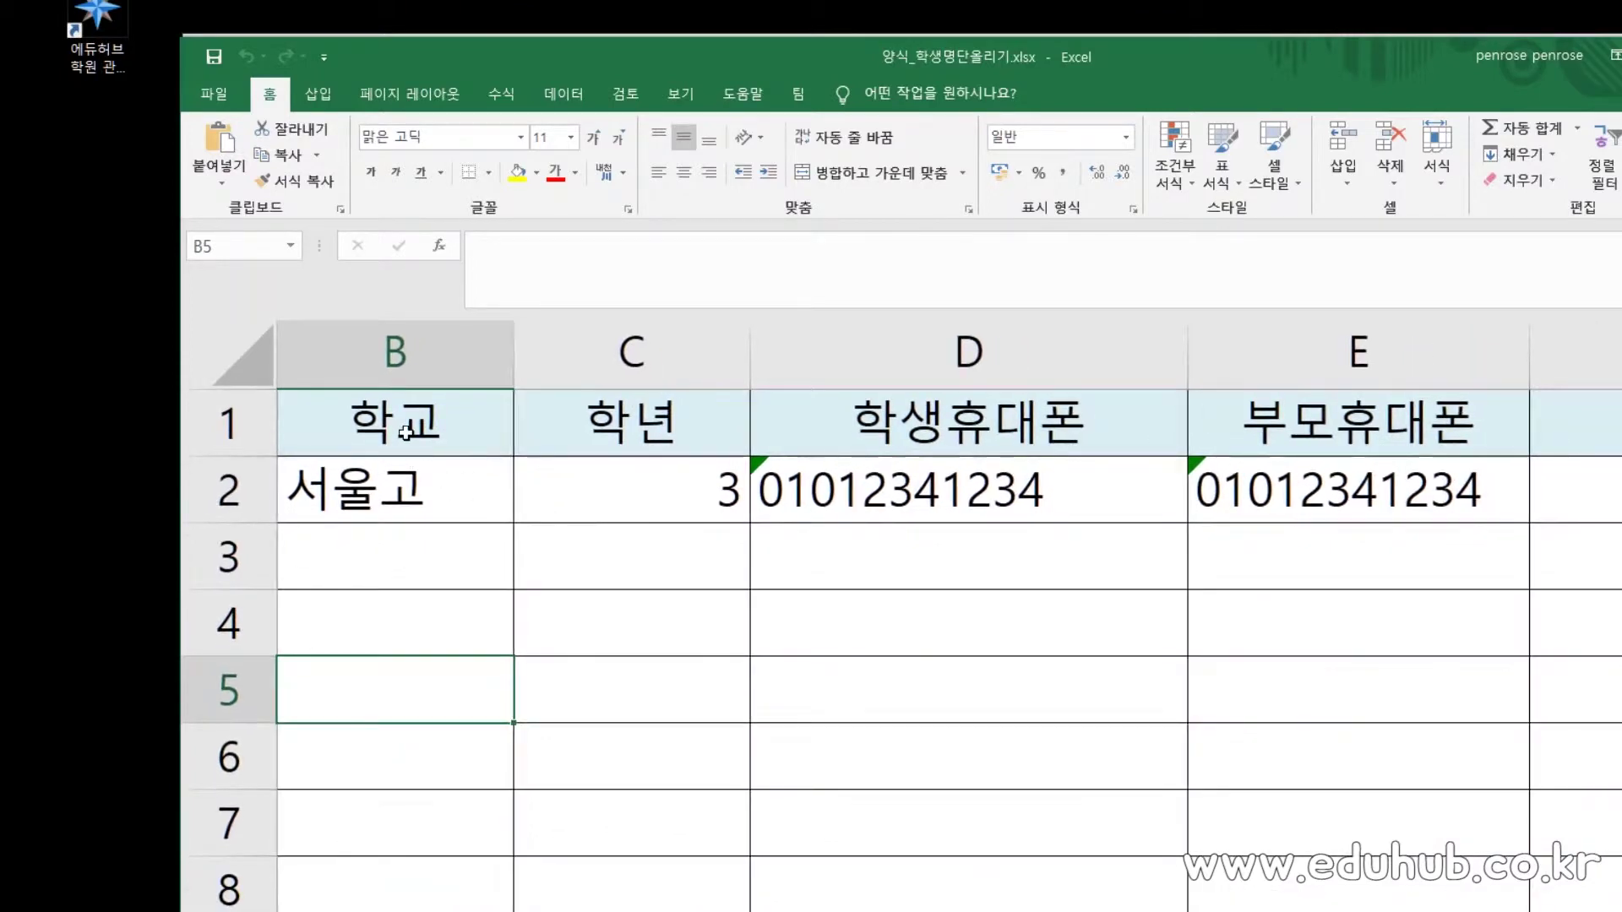
left_click(509, 488)
left_click(686, 424)
left_click(476, 601)
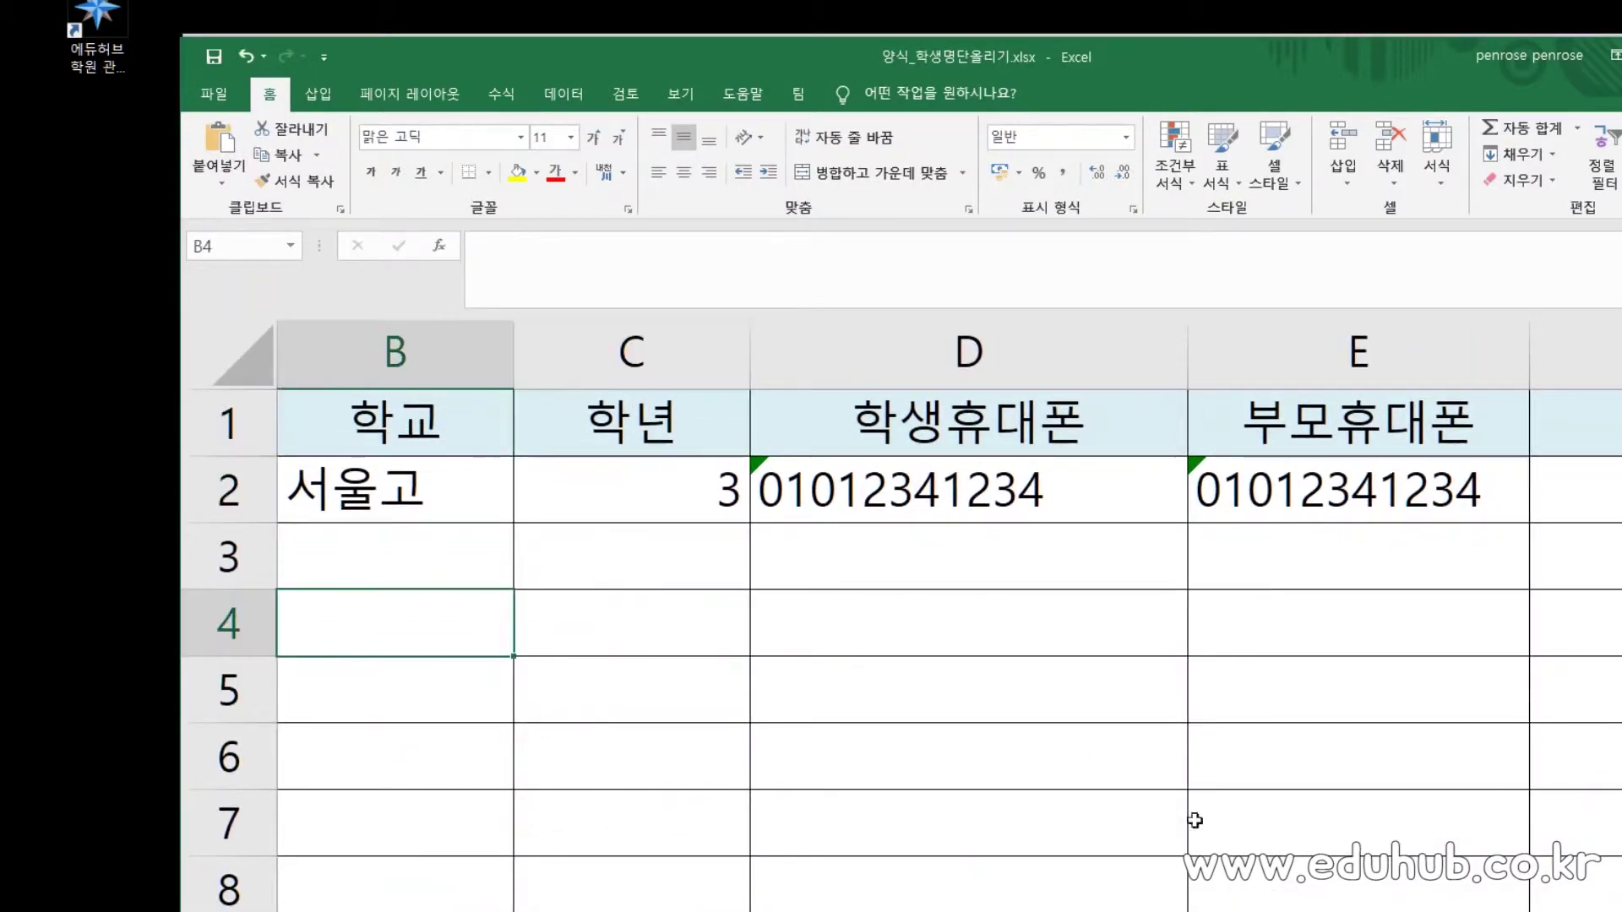
scroll(568, 577, "left", 2)
left_click(524, 473)
left_click(684, 486)
left_click(920, 490)
left_click(1344, 485)
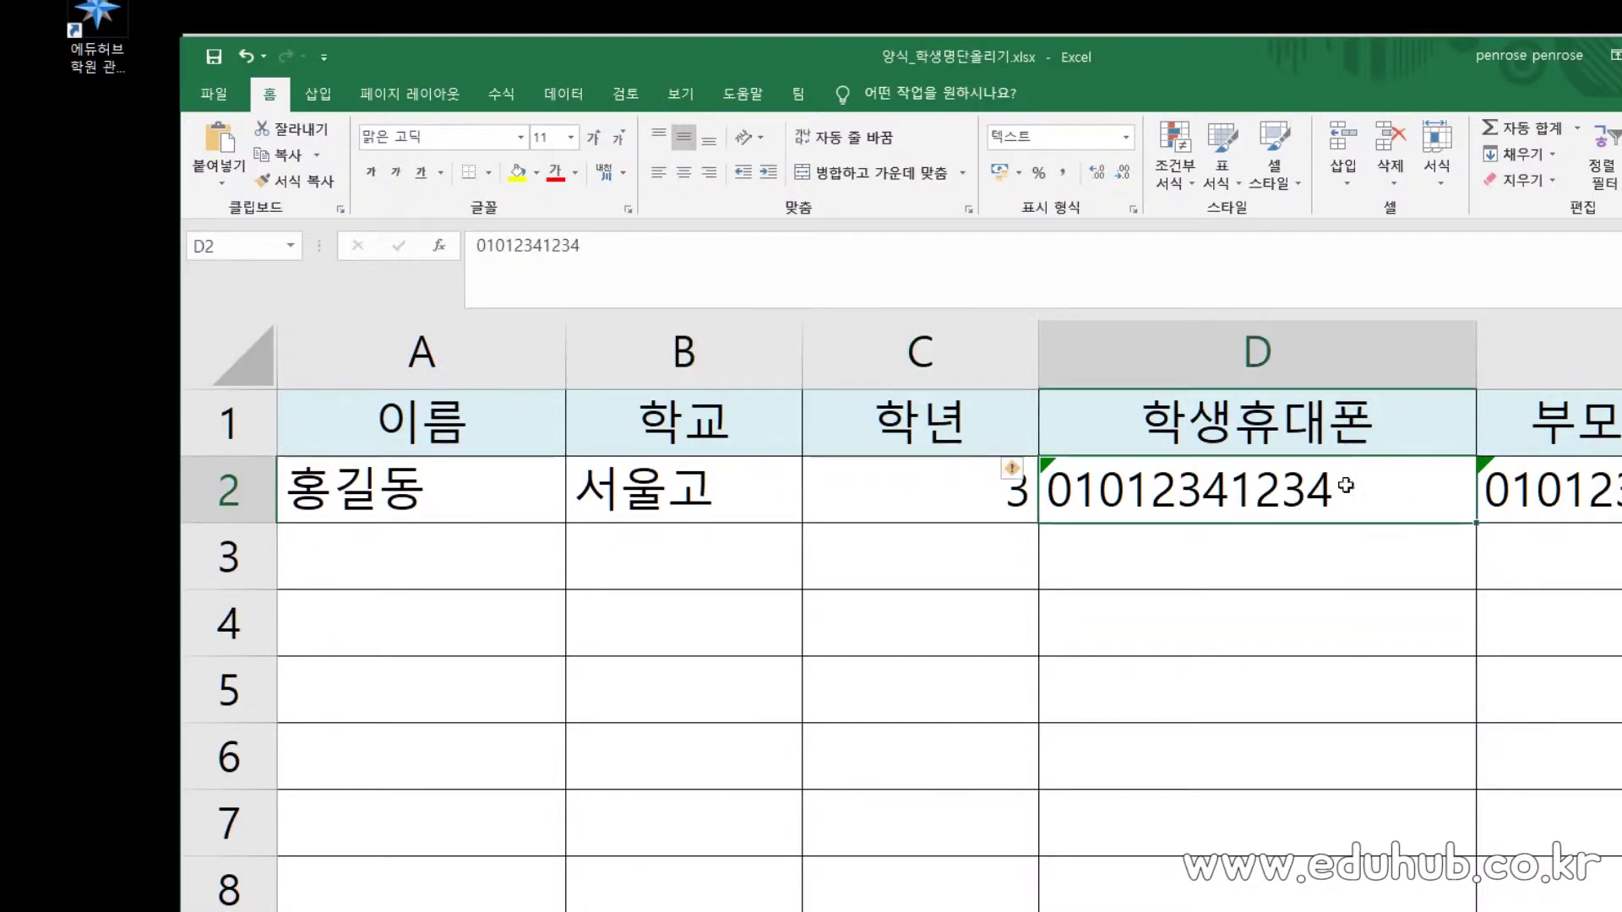
left_click(1559, 482)
- Review the template's overall column layout and its sample entries, from name through home phone, postal code and home address
scroll(1577, 520, "down", 2, "ctrl")
scroll(1577, 523, "down", 3, "ctrl")
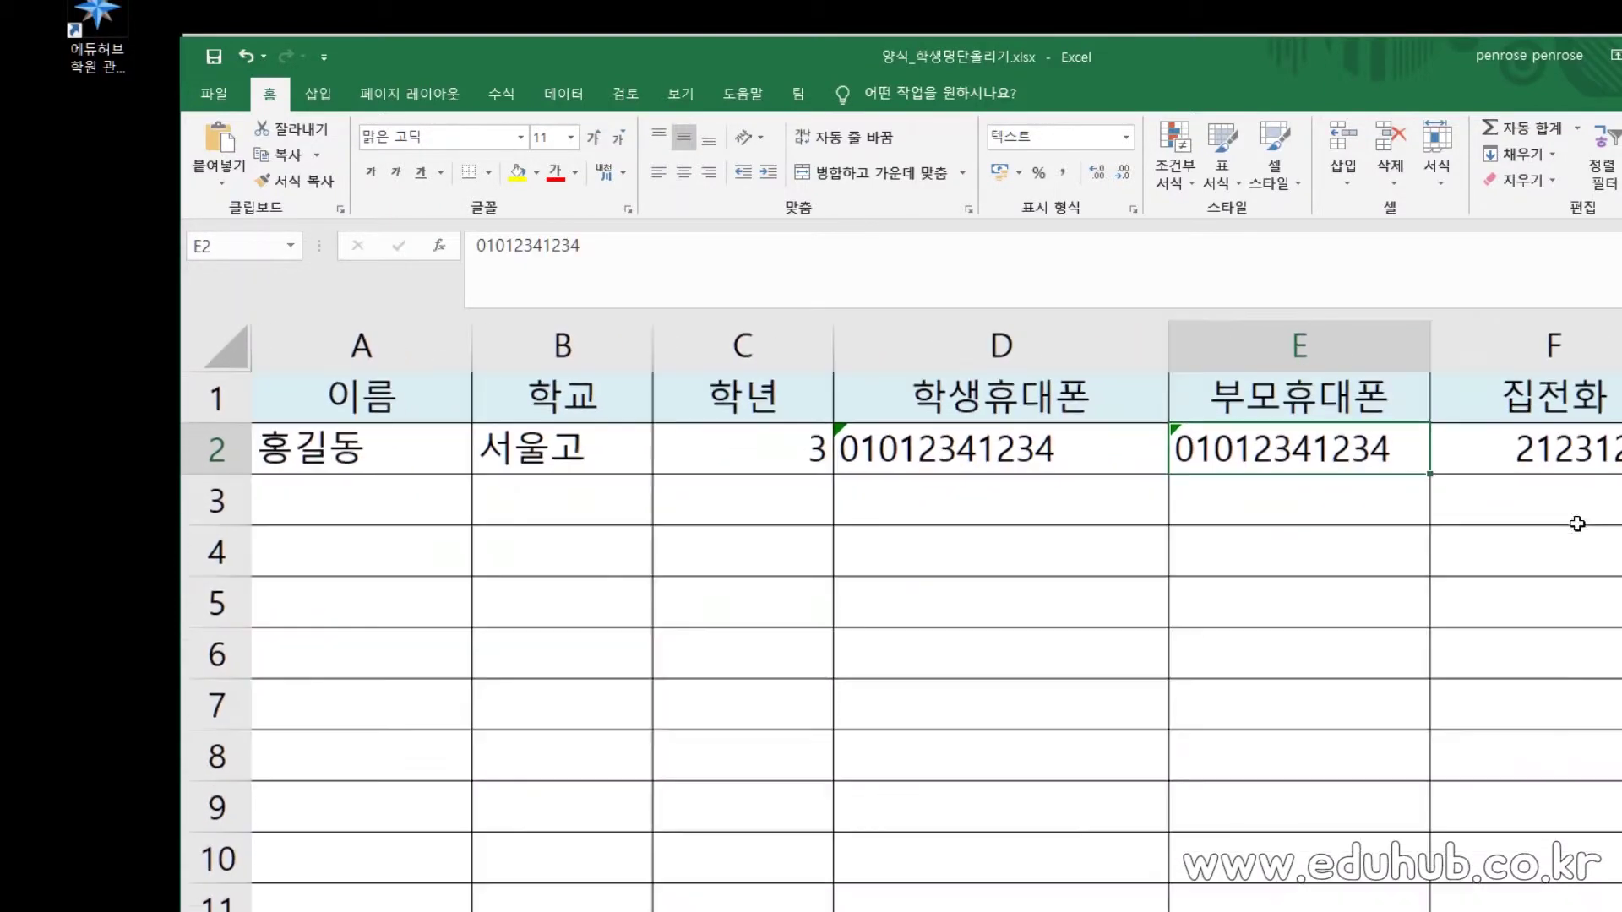
left_click_drag(352, 387, 1144, 547)
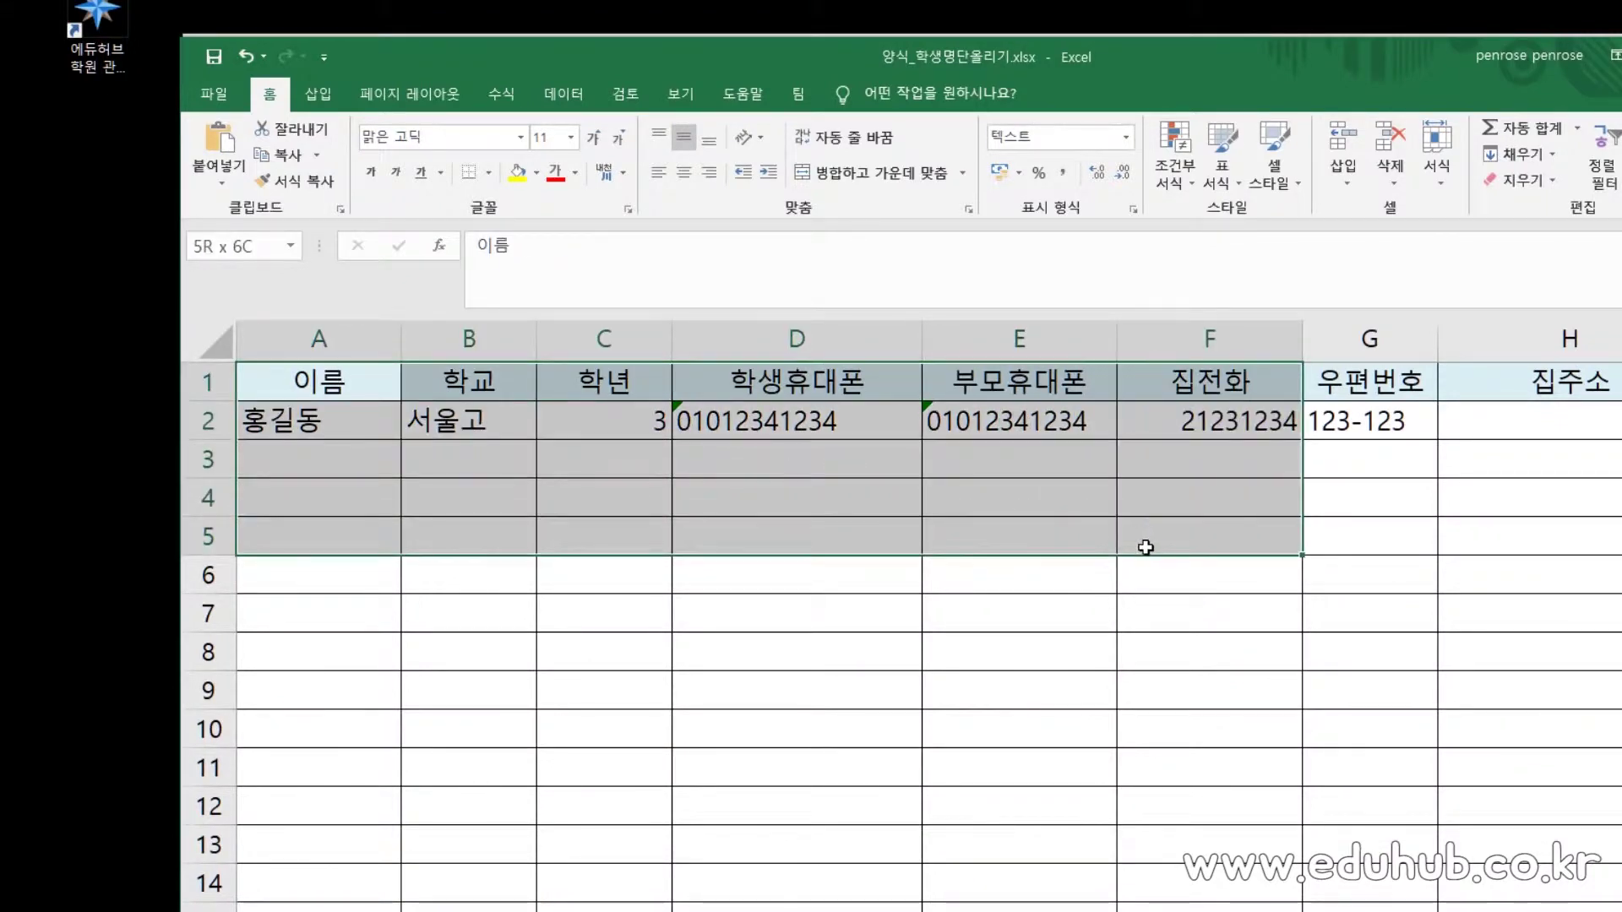
key("Return")
left_click(309, 414)
left_click(472, 427)
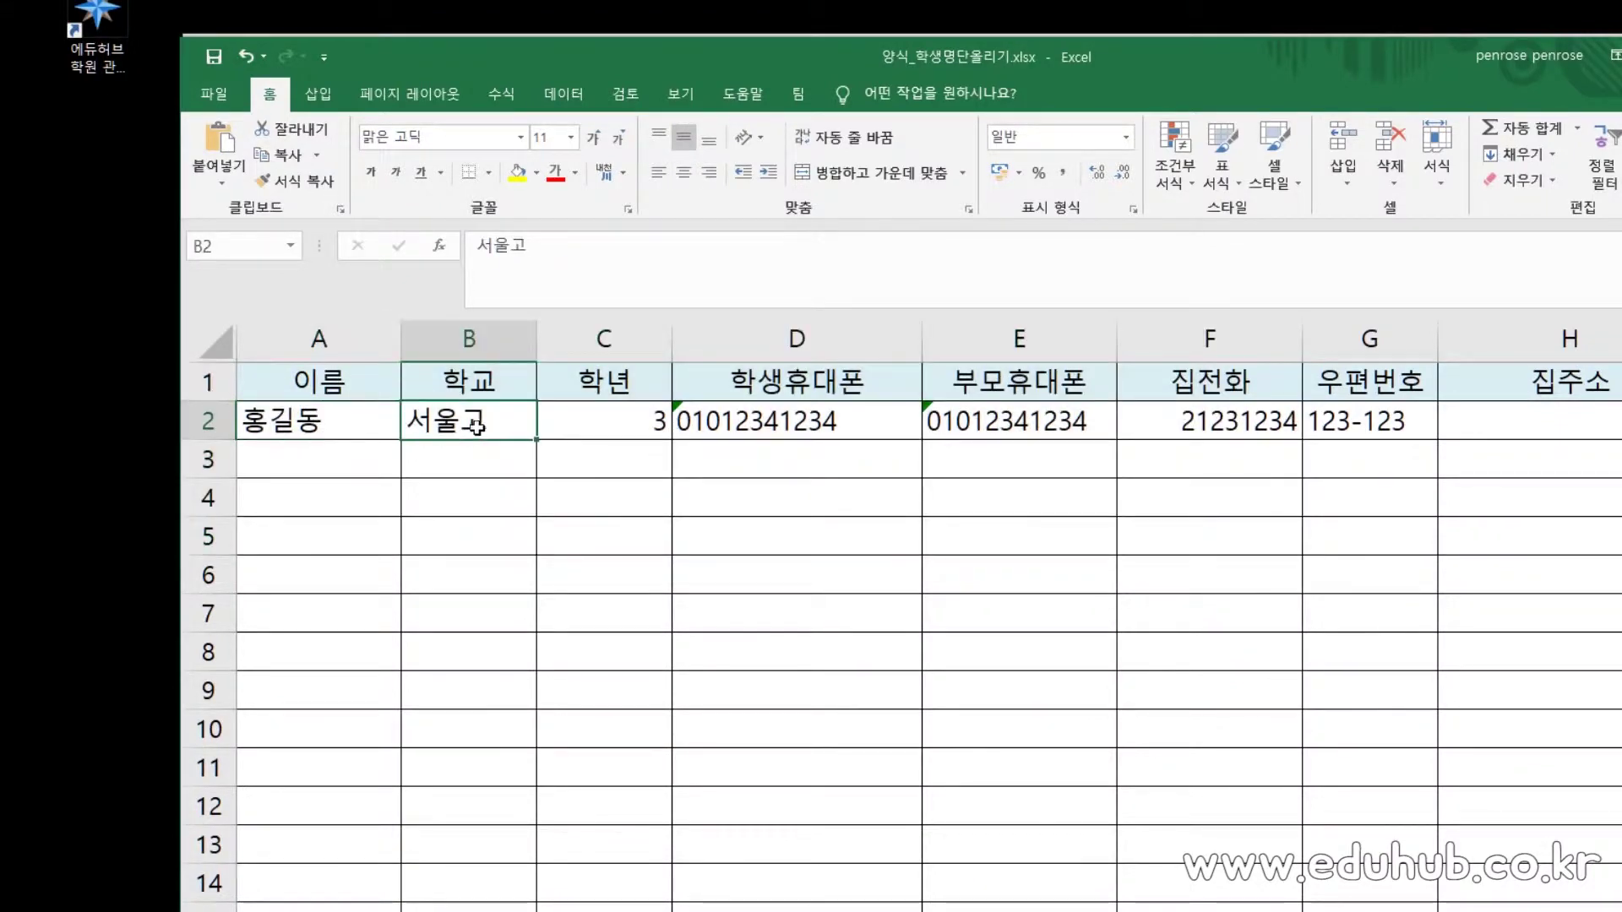
left_click(597, 427)
left_click(876, 435)
left_click(960, 423)
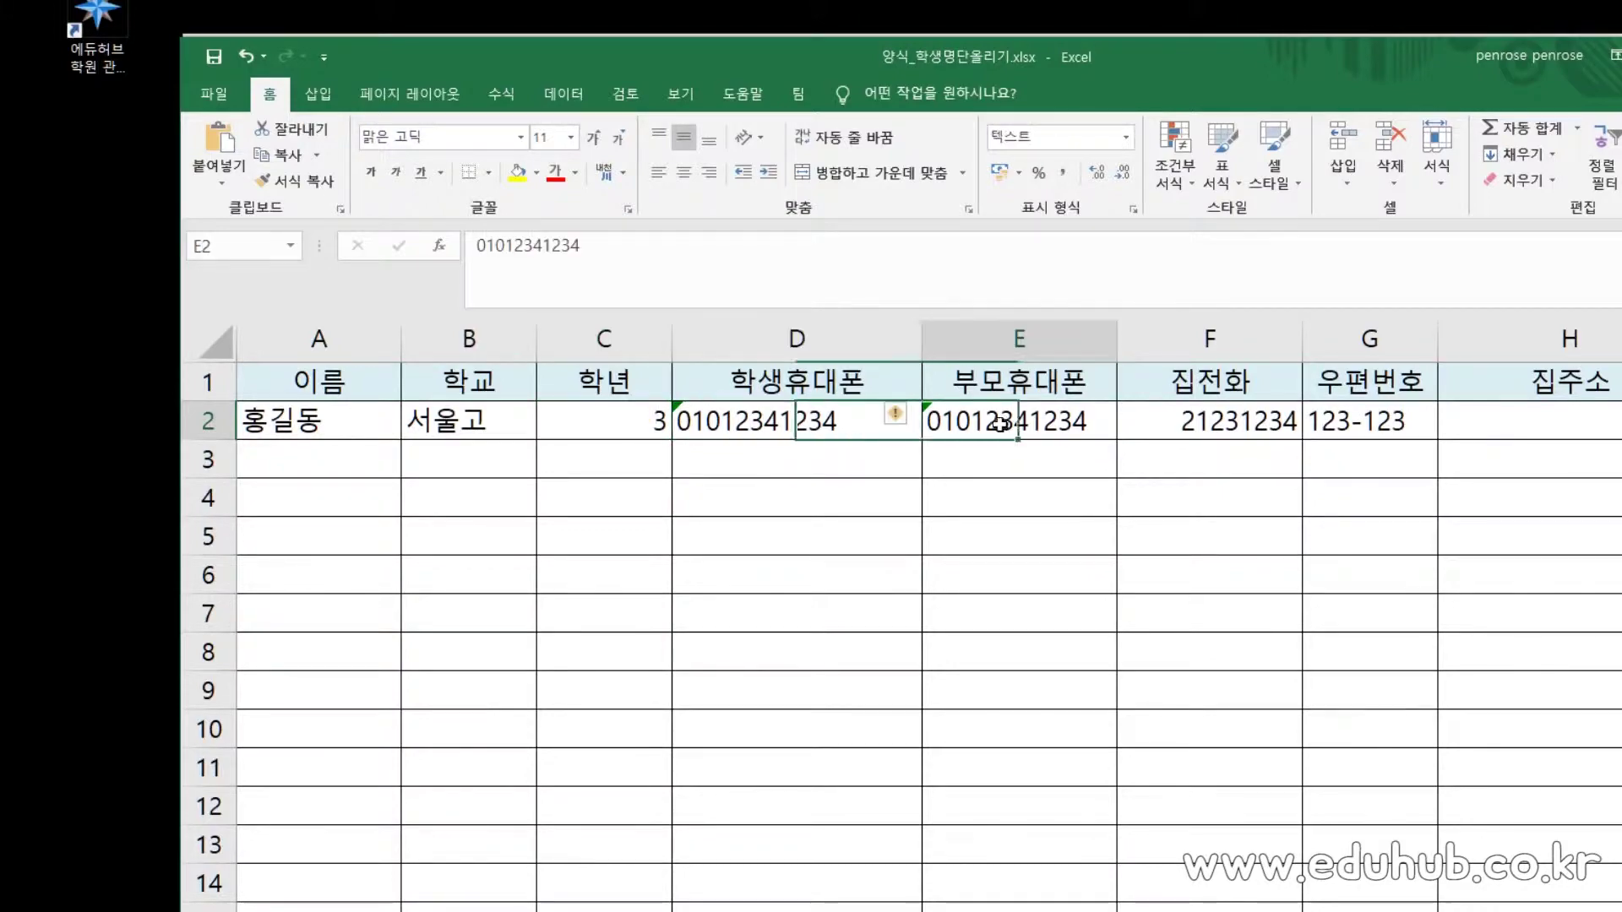
left_click(1195, 418)
scroll(1182, 432, "down", 4)
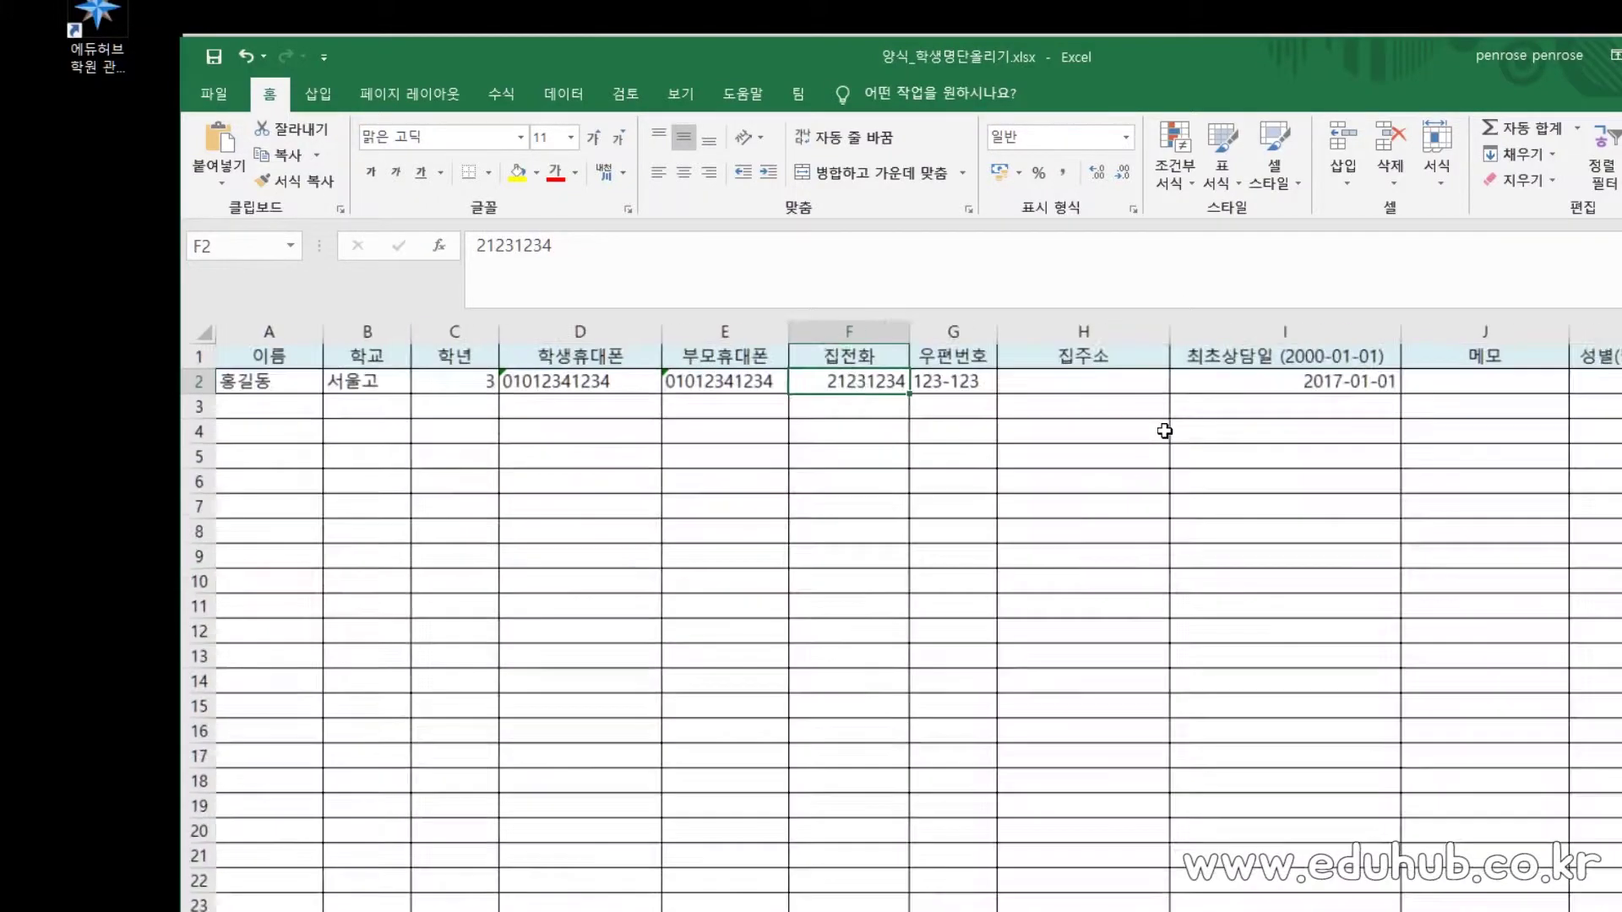
scroll(1168, 432, "down", 2)
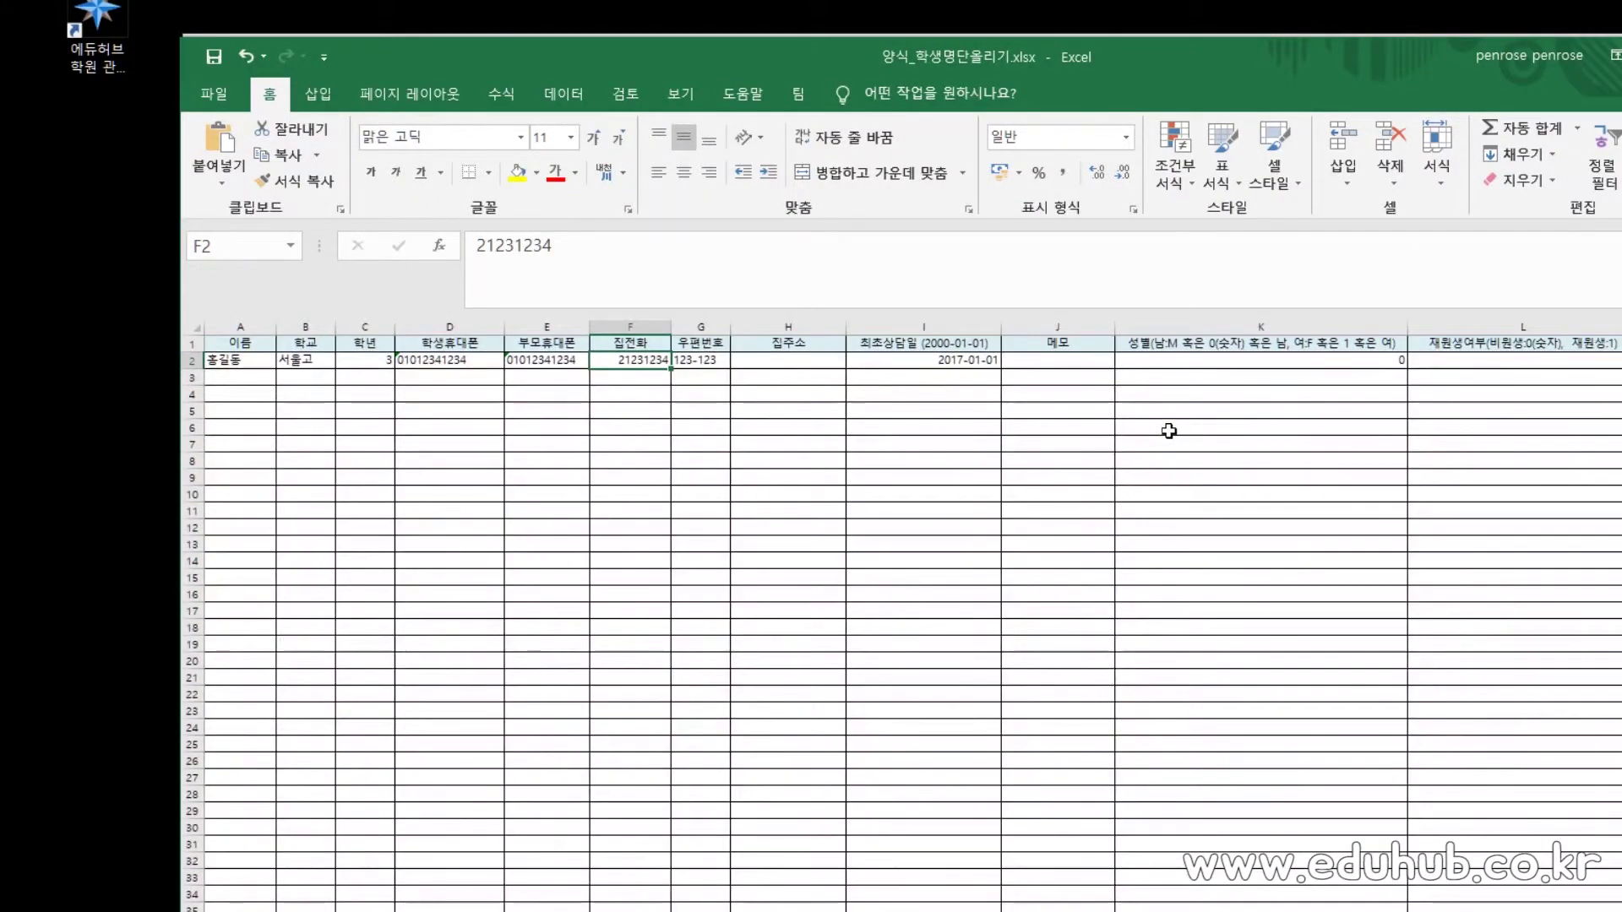
left_click_drag(803, 350, 85, 359)
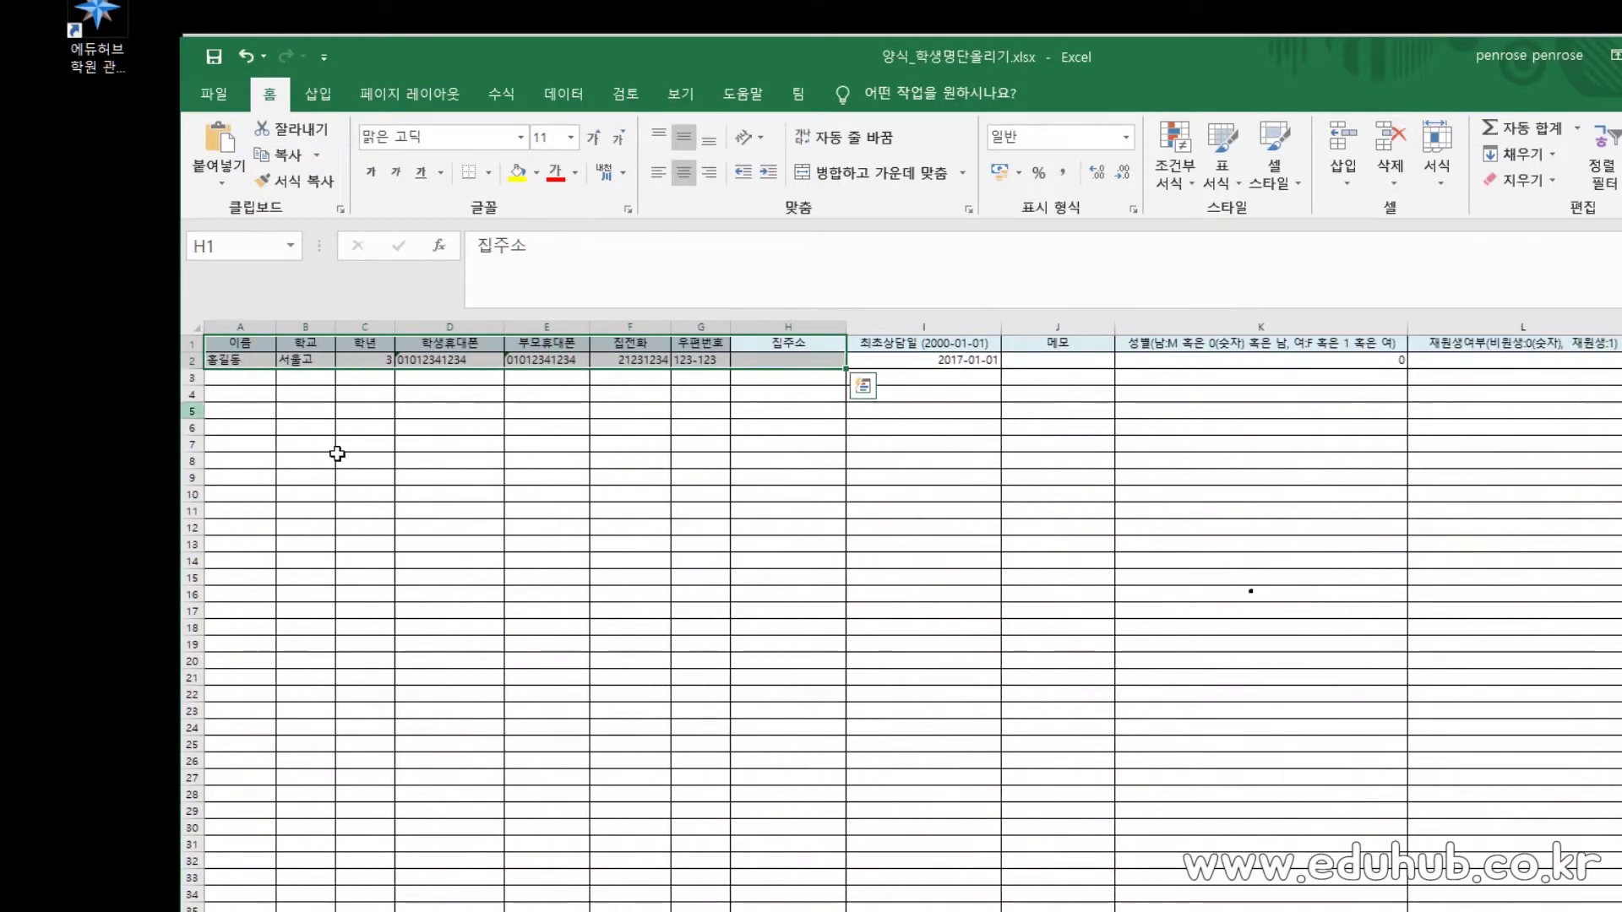
- Review the template's remaining columns, from first consultation date and memo through gender, enrolment status, humanities/science track and student number
left_click(360, 461)
scroll(358, 398, "up", 4, "ctrl")
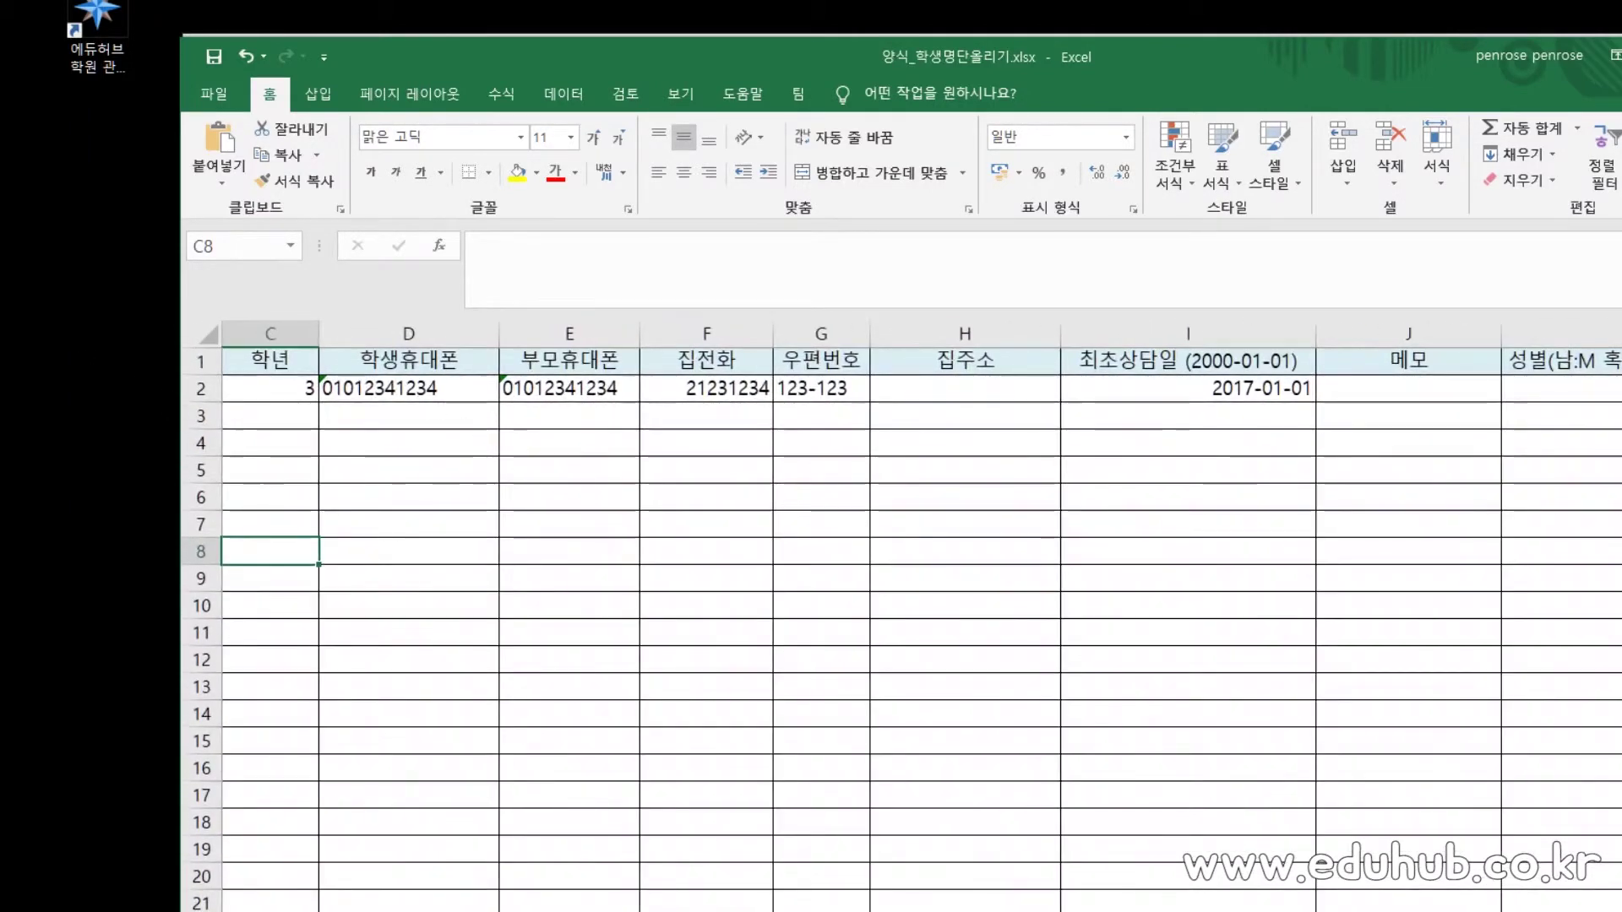
scroll(507, 380, "left", 2)
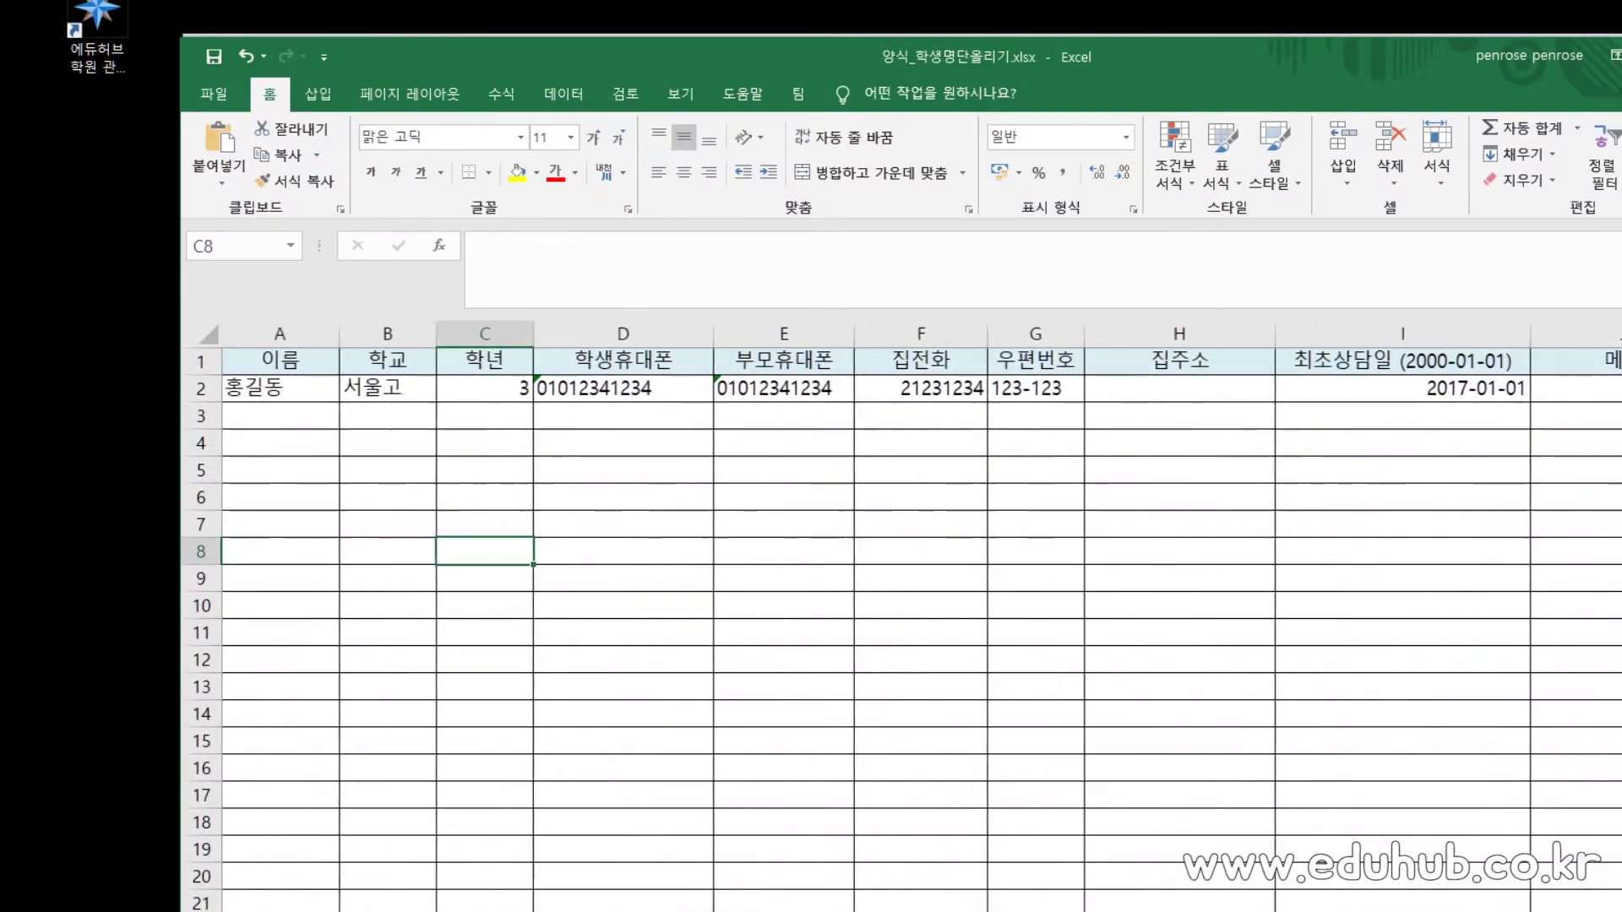
left_click(568, 387)
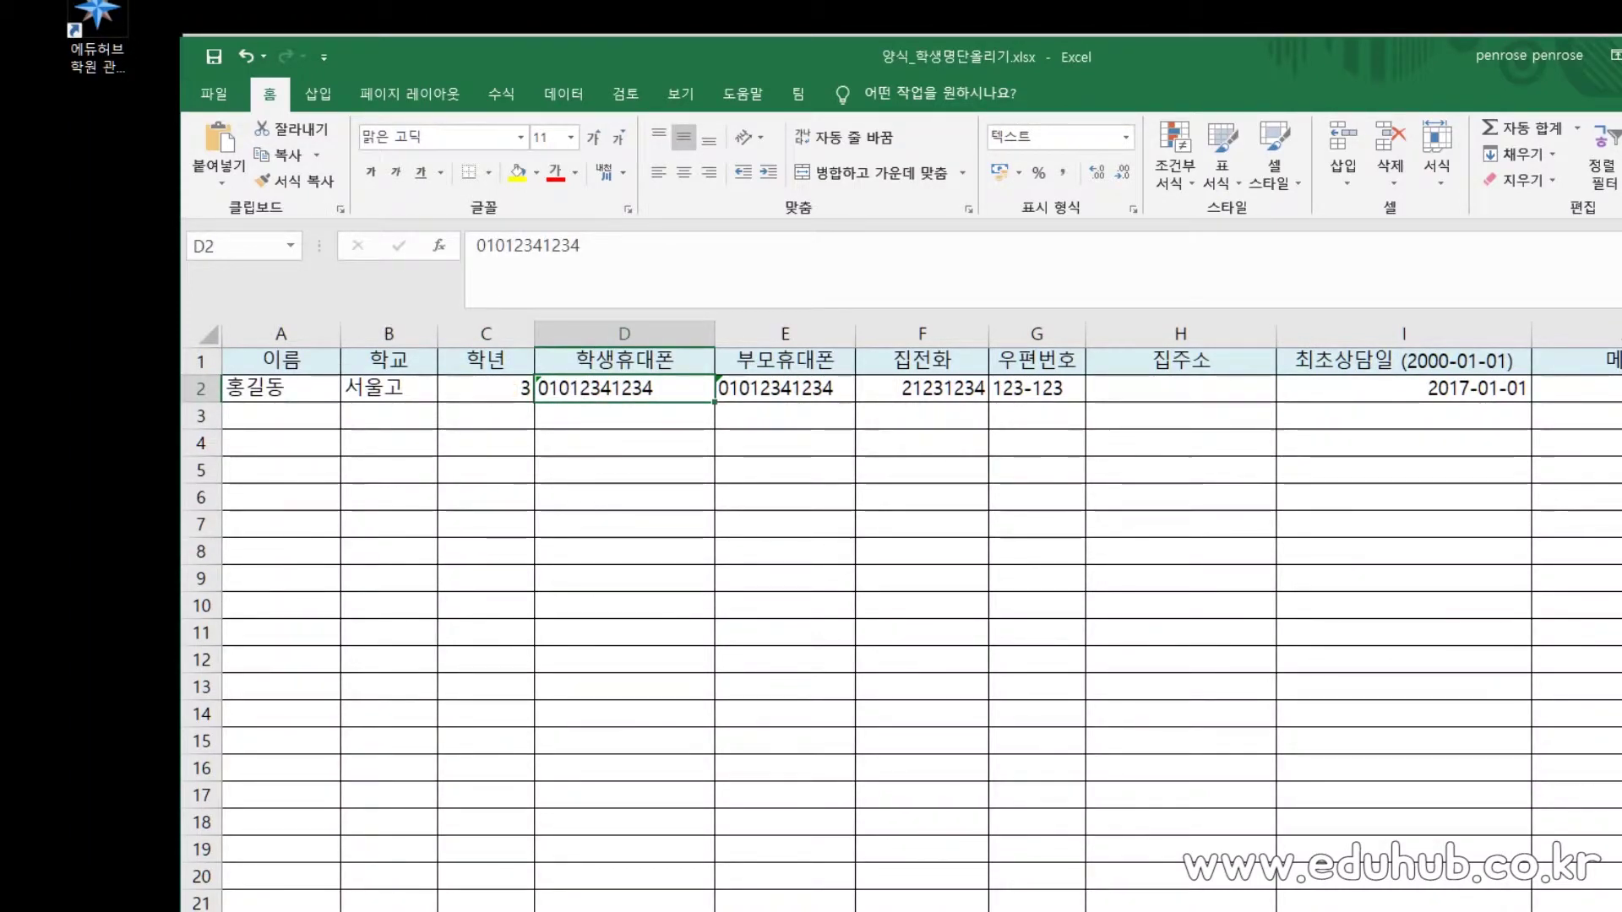
scroll(921, 615, "right", 2)
scroll(921, 616, "right", 7)
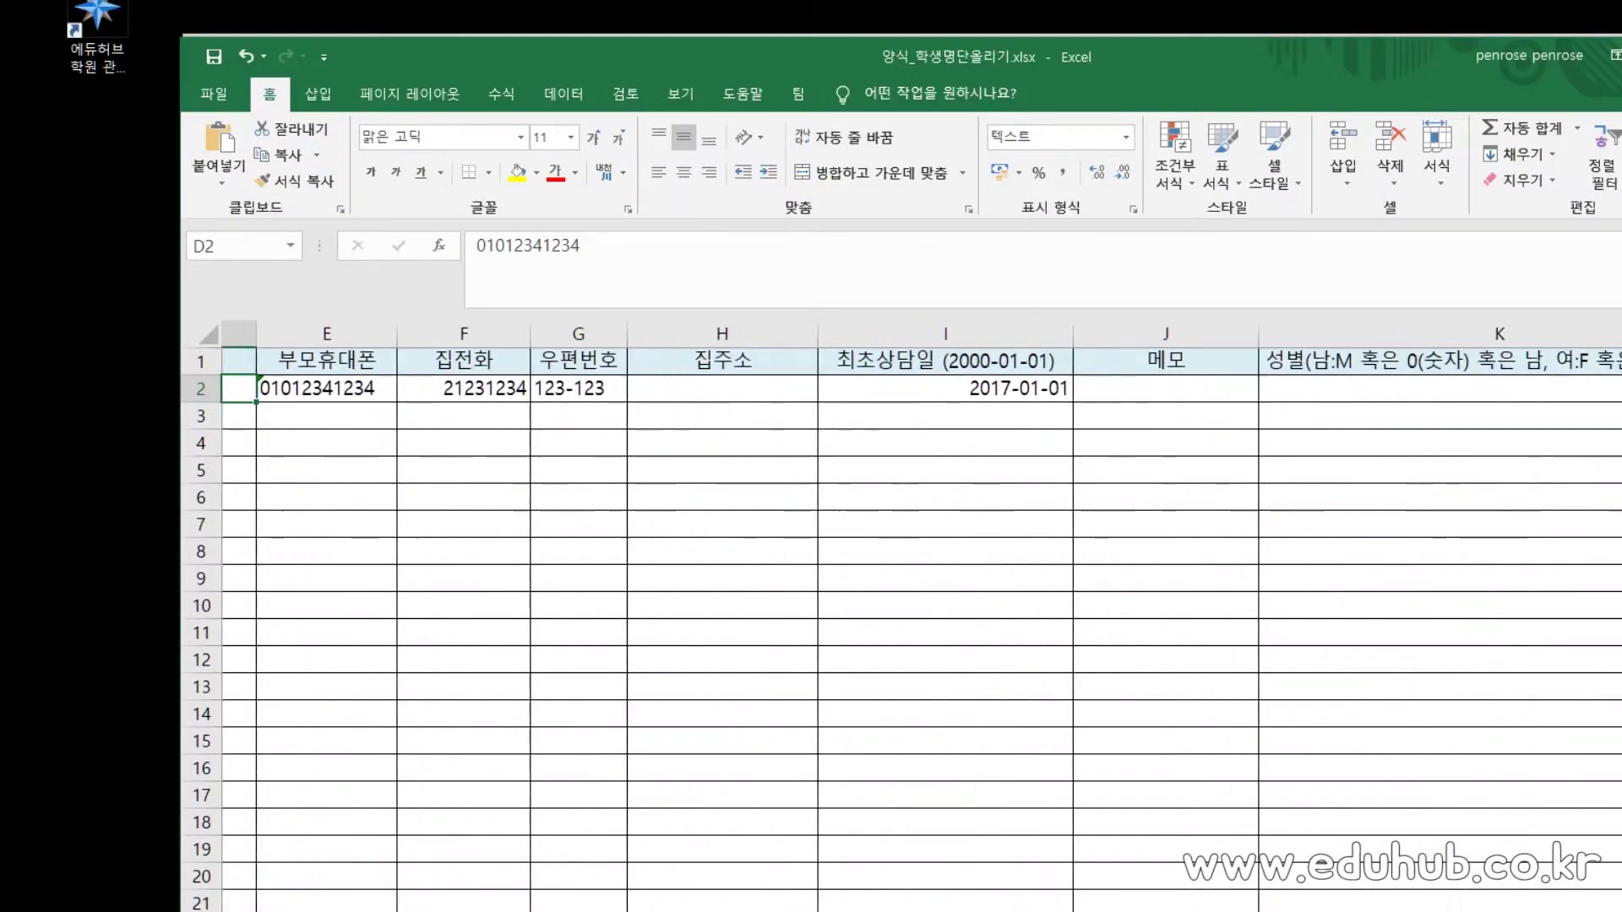
scroll(921, 616, "right", 1)
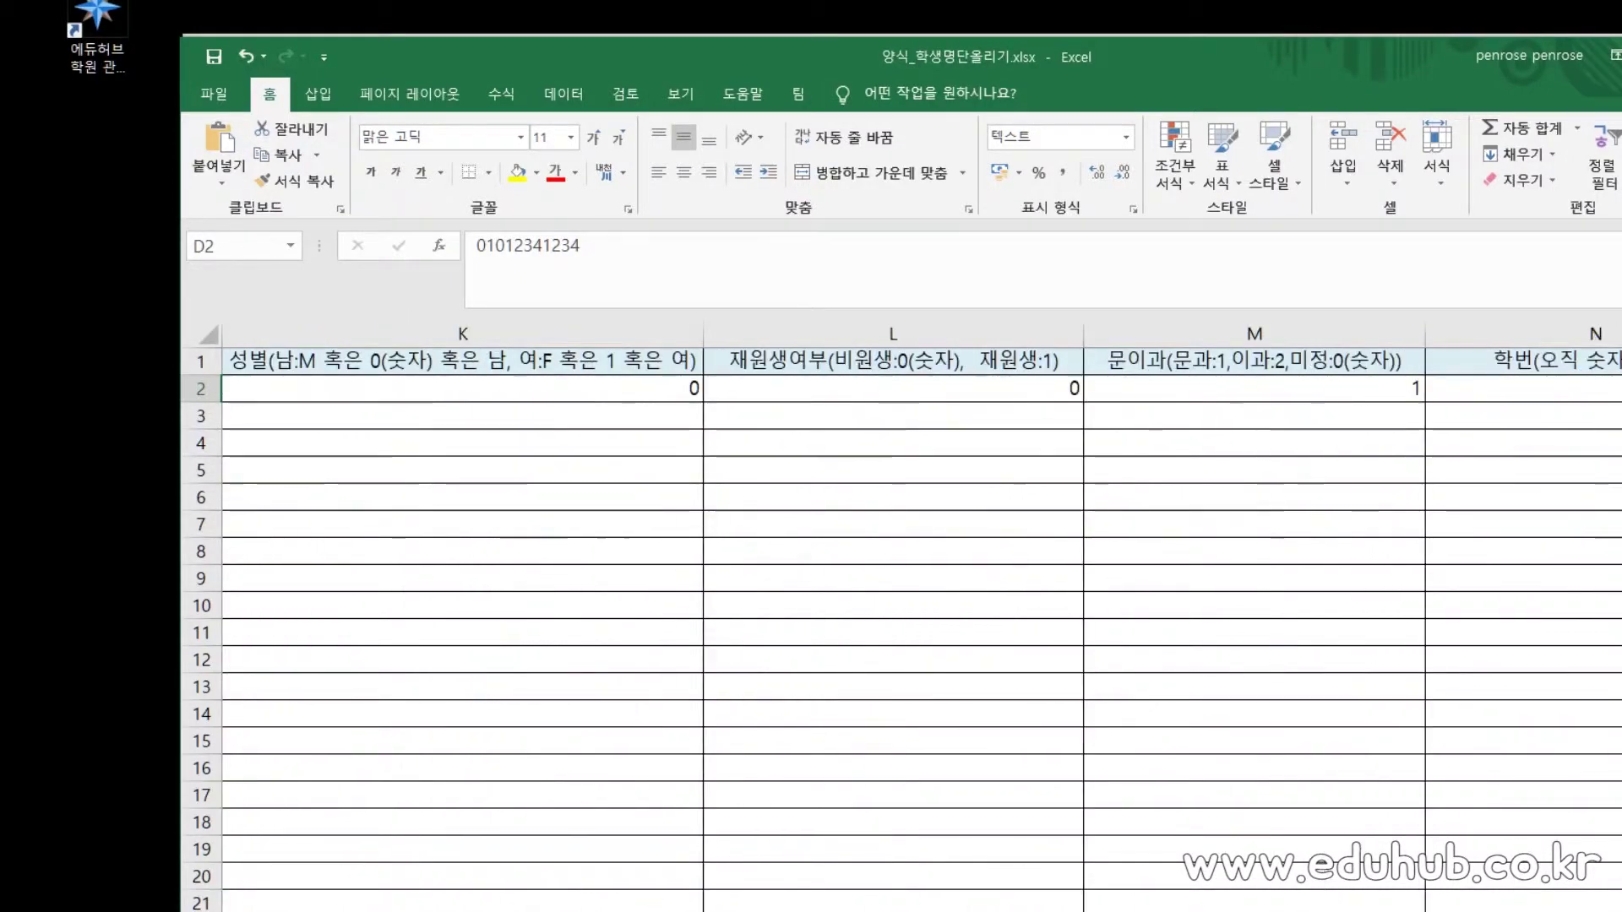
left_click(1521, 388)
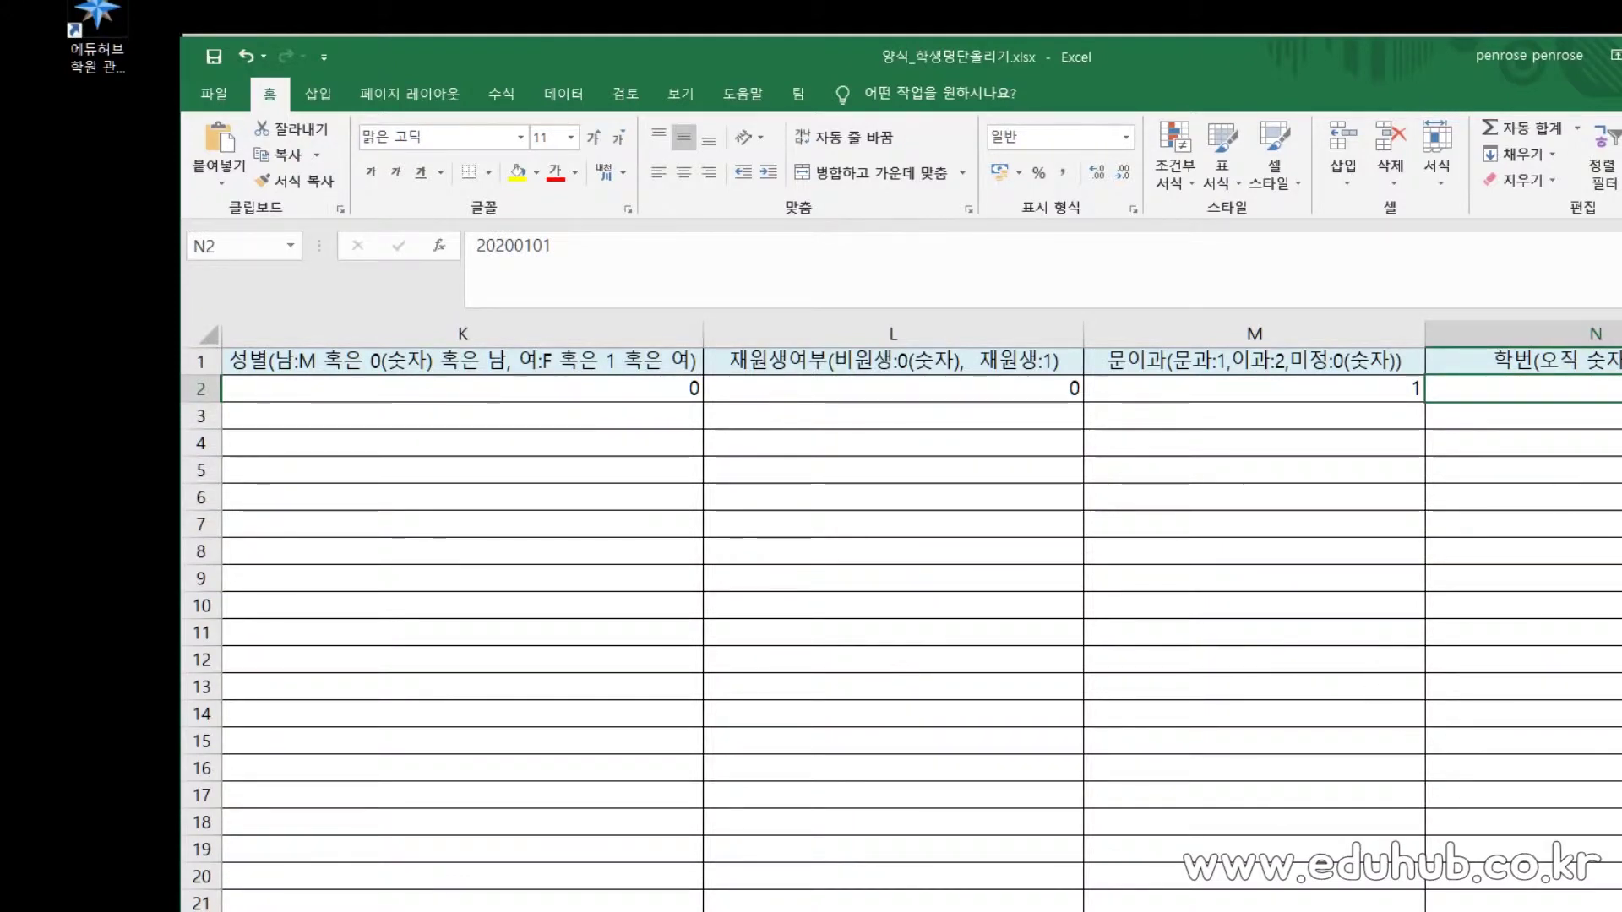
scroll(1378, 692, "left", 7)
scroll(896, 867, "left", 3)
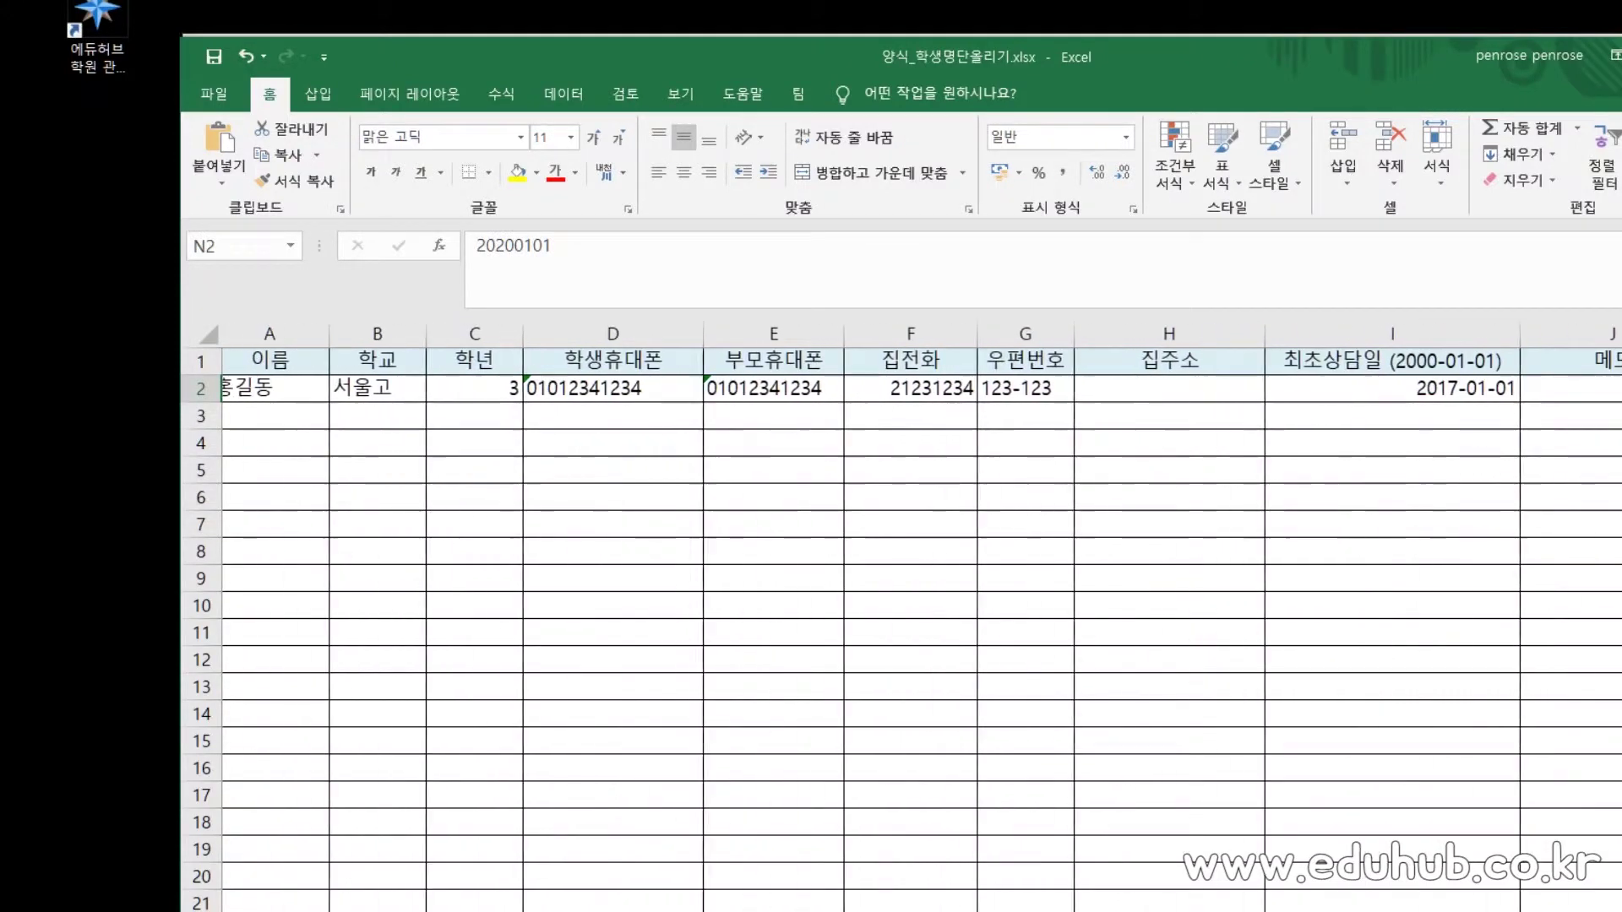
- Add student names with suffixes 2 and 3 below the sample row, then continue the numbered series down to row 20
left_click(321, 399)
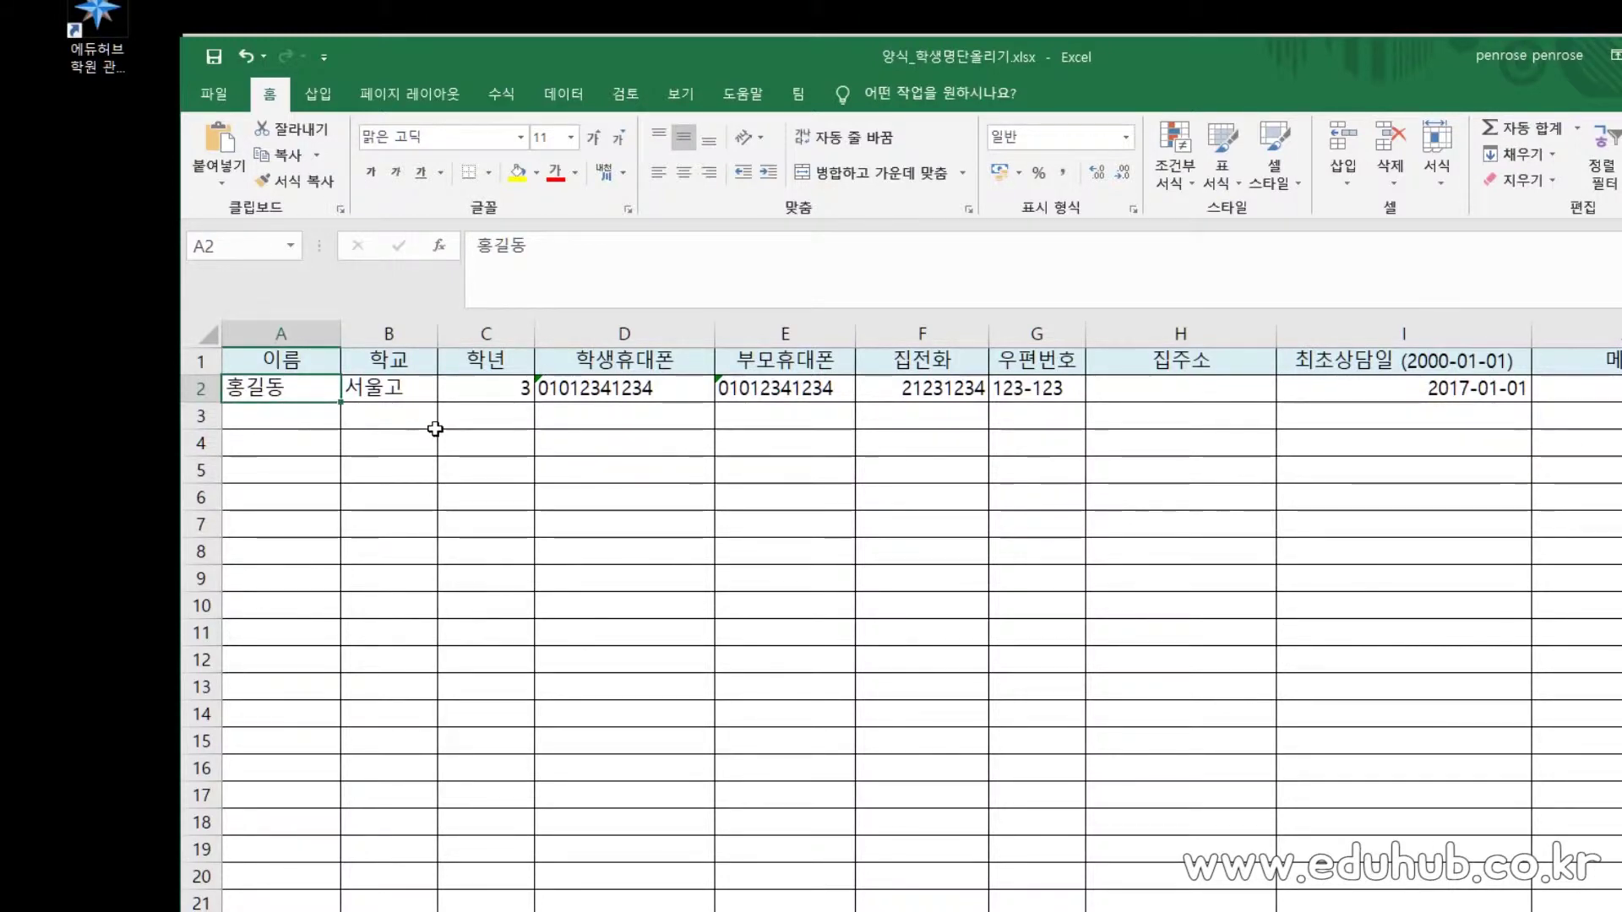
key("Return")
type("ghdk")
key("BackSpace")
key("BackSpace")
key("BackSpace")
key("BackSpace")
key("Hangul")
type("홍길동2")
key("Return")
type("호길동3")
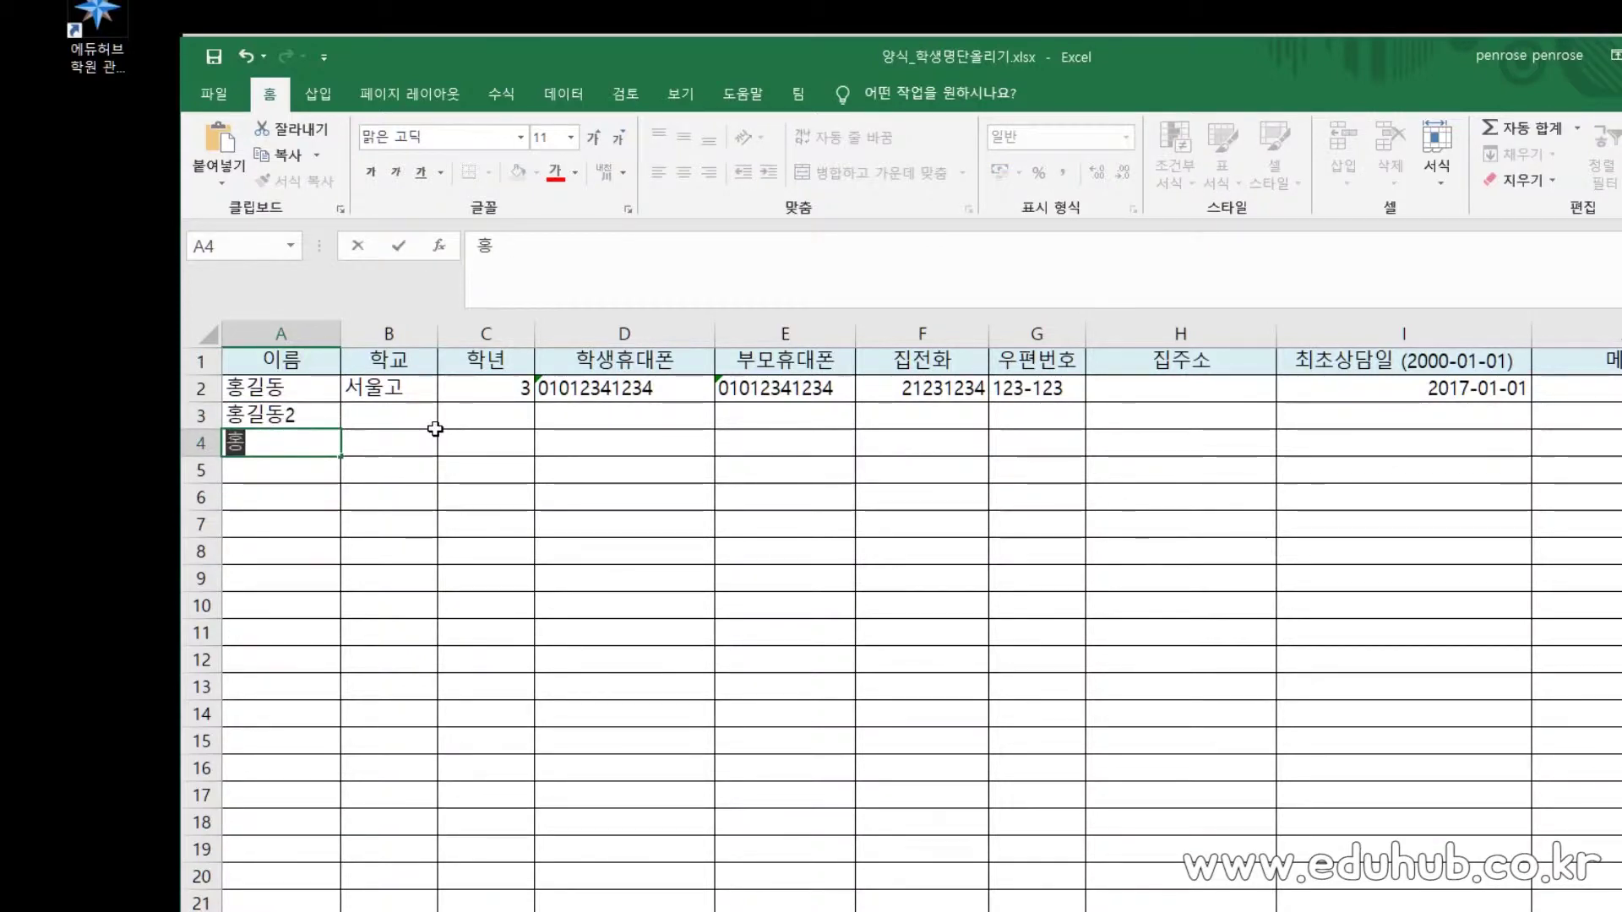
key("Return")
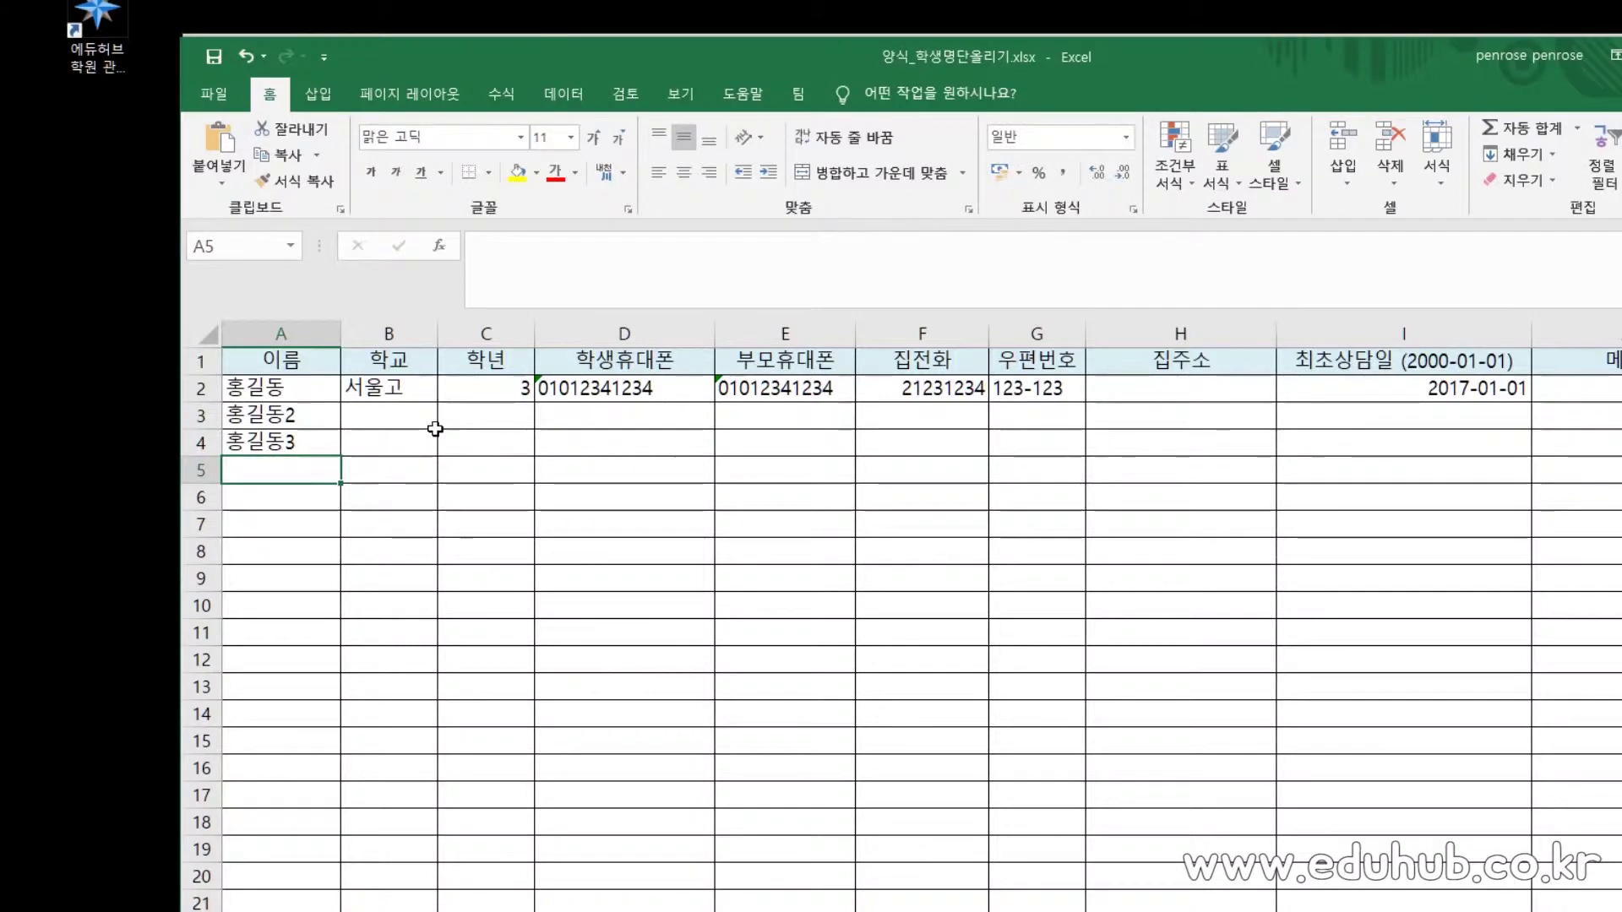
left_click(304, 414)
left_click_drag(315, 443, 307, 880)
- Enter 서울중 as the school in row 3 and fill it down through row 20
left_click(426, 423)
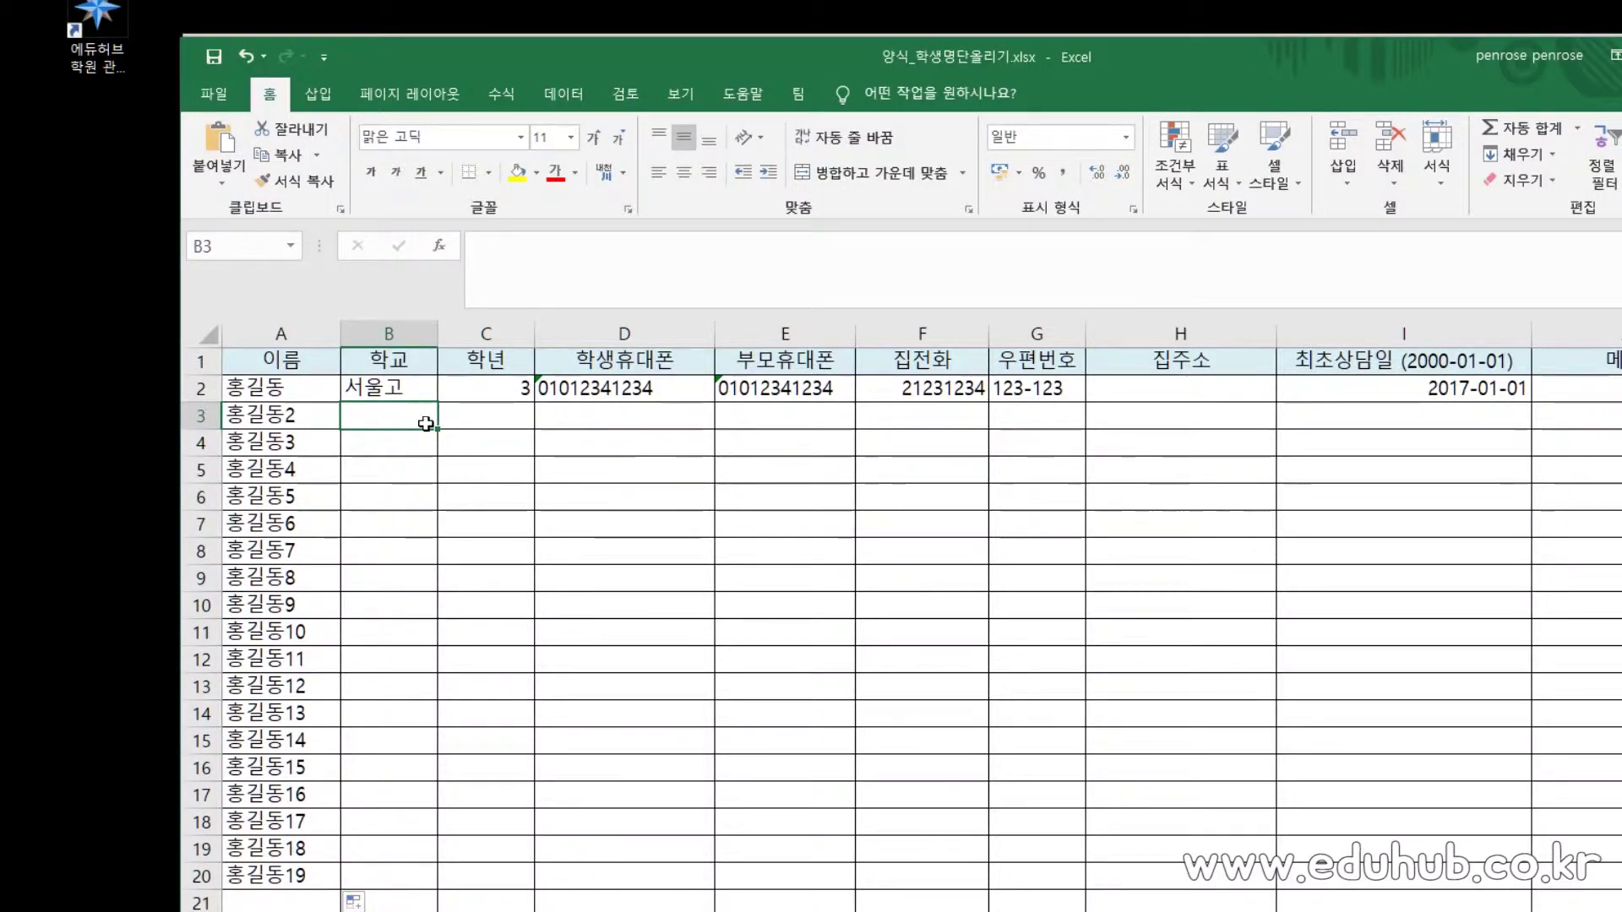
type("서울")
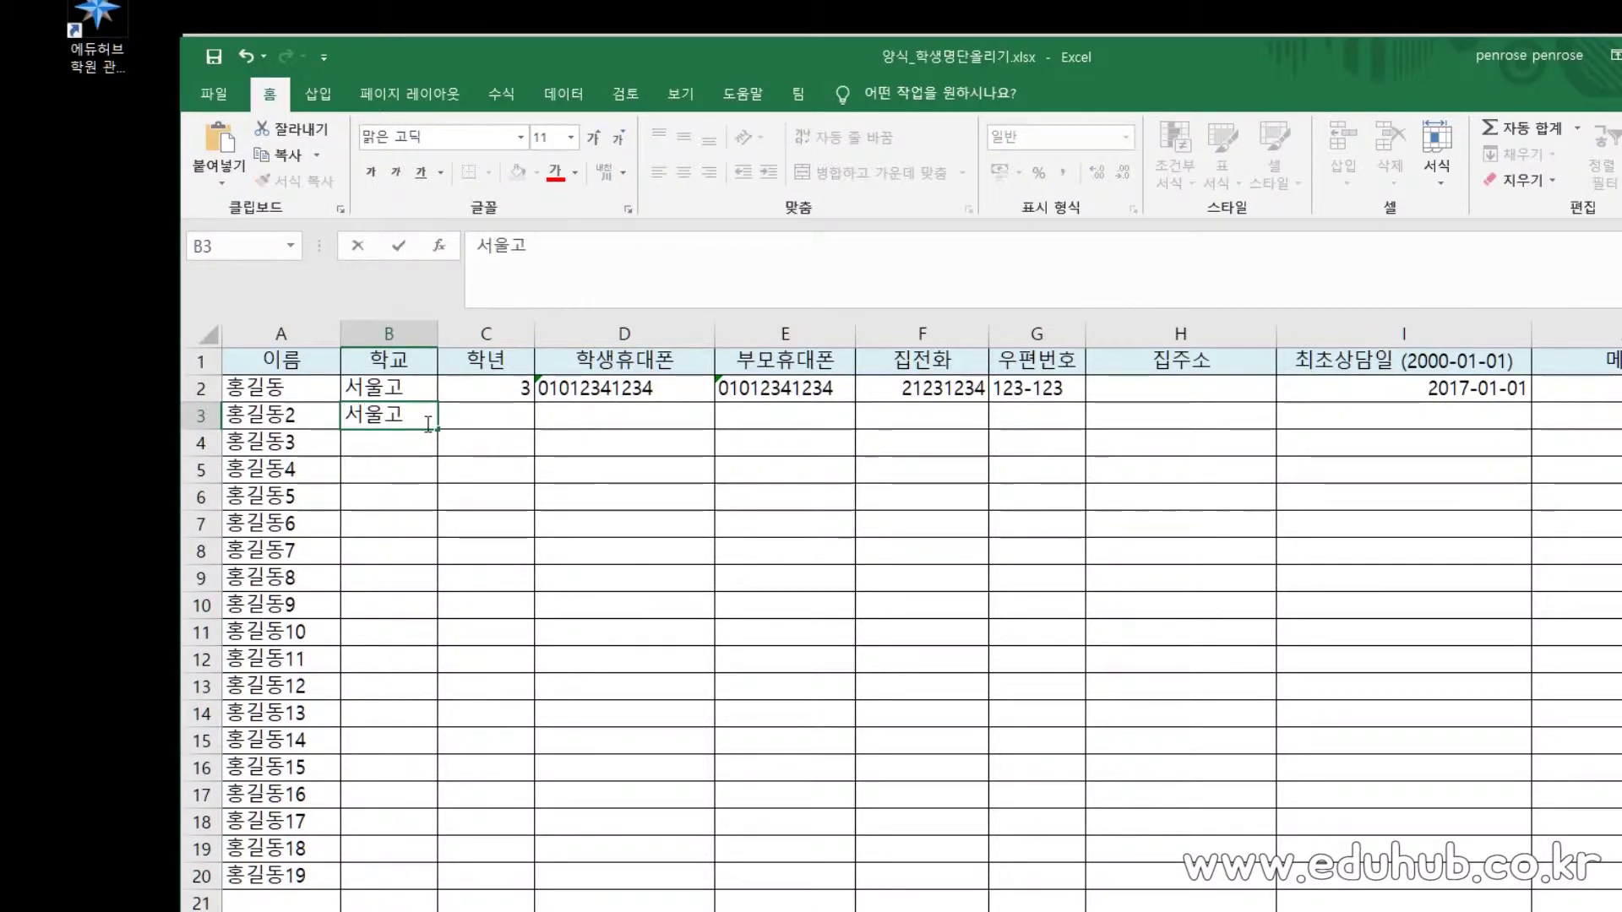
type("중")
key("Return")
left_click(426, 423)
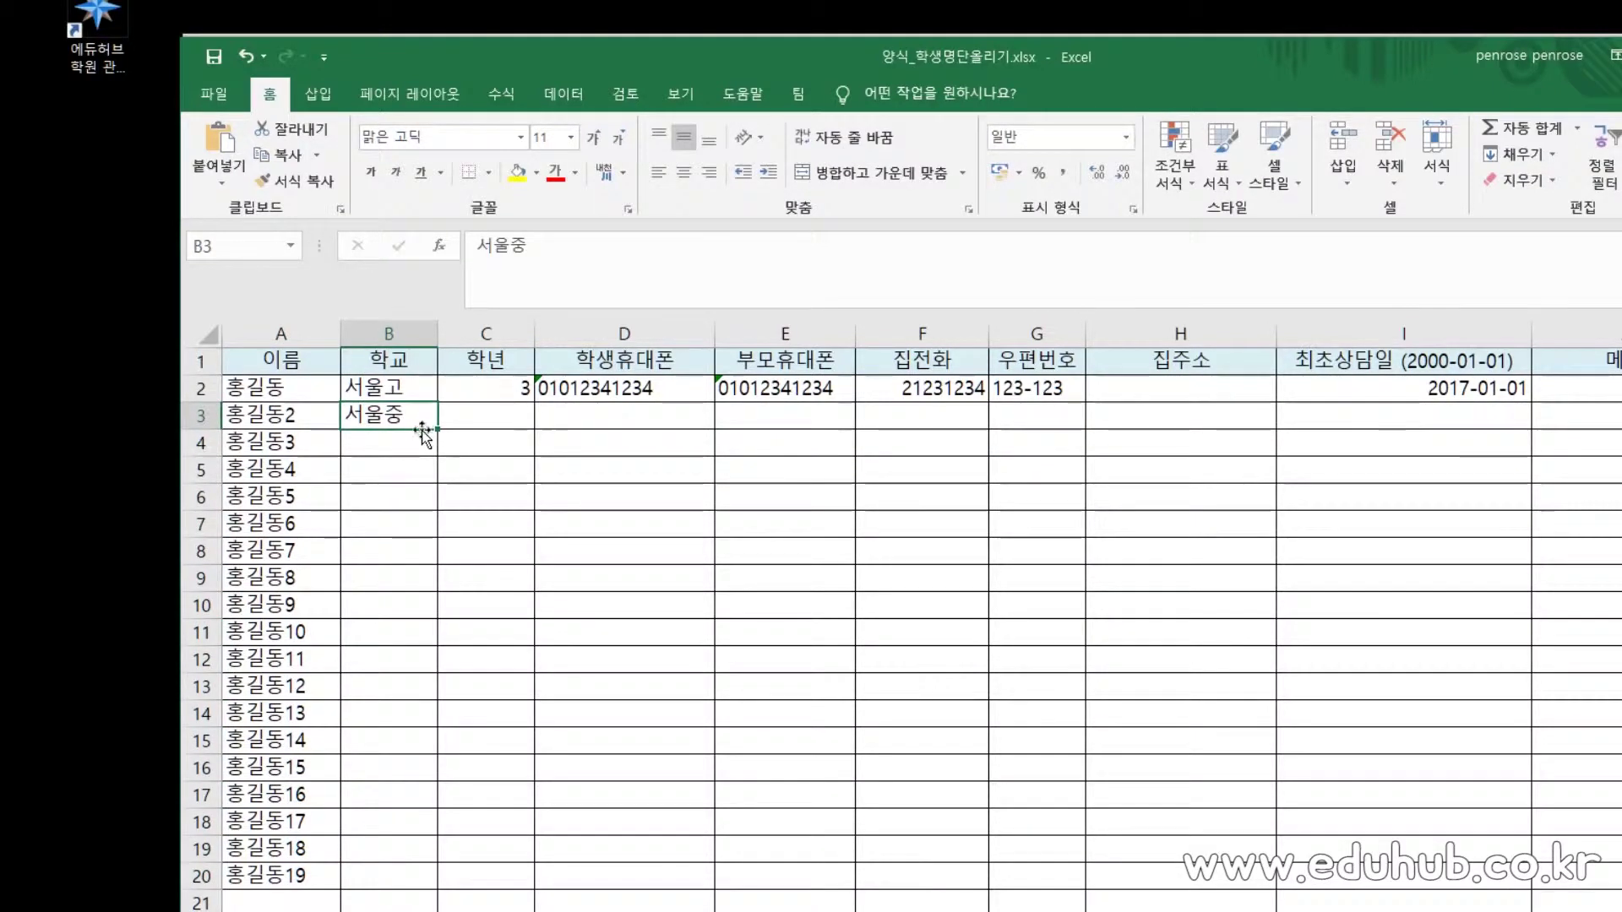
left_click_drag(437, 430, 369, 874)
- Fill the sample row's grade, 3, down the 학년 column through row 20
left_click(524, 397)
left_click_drag(527, 412, 520, 874)
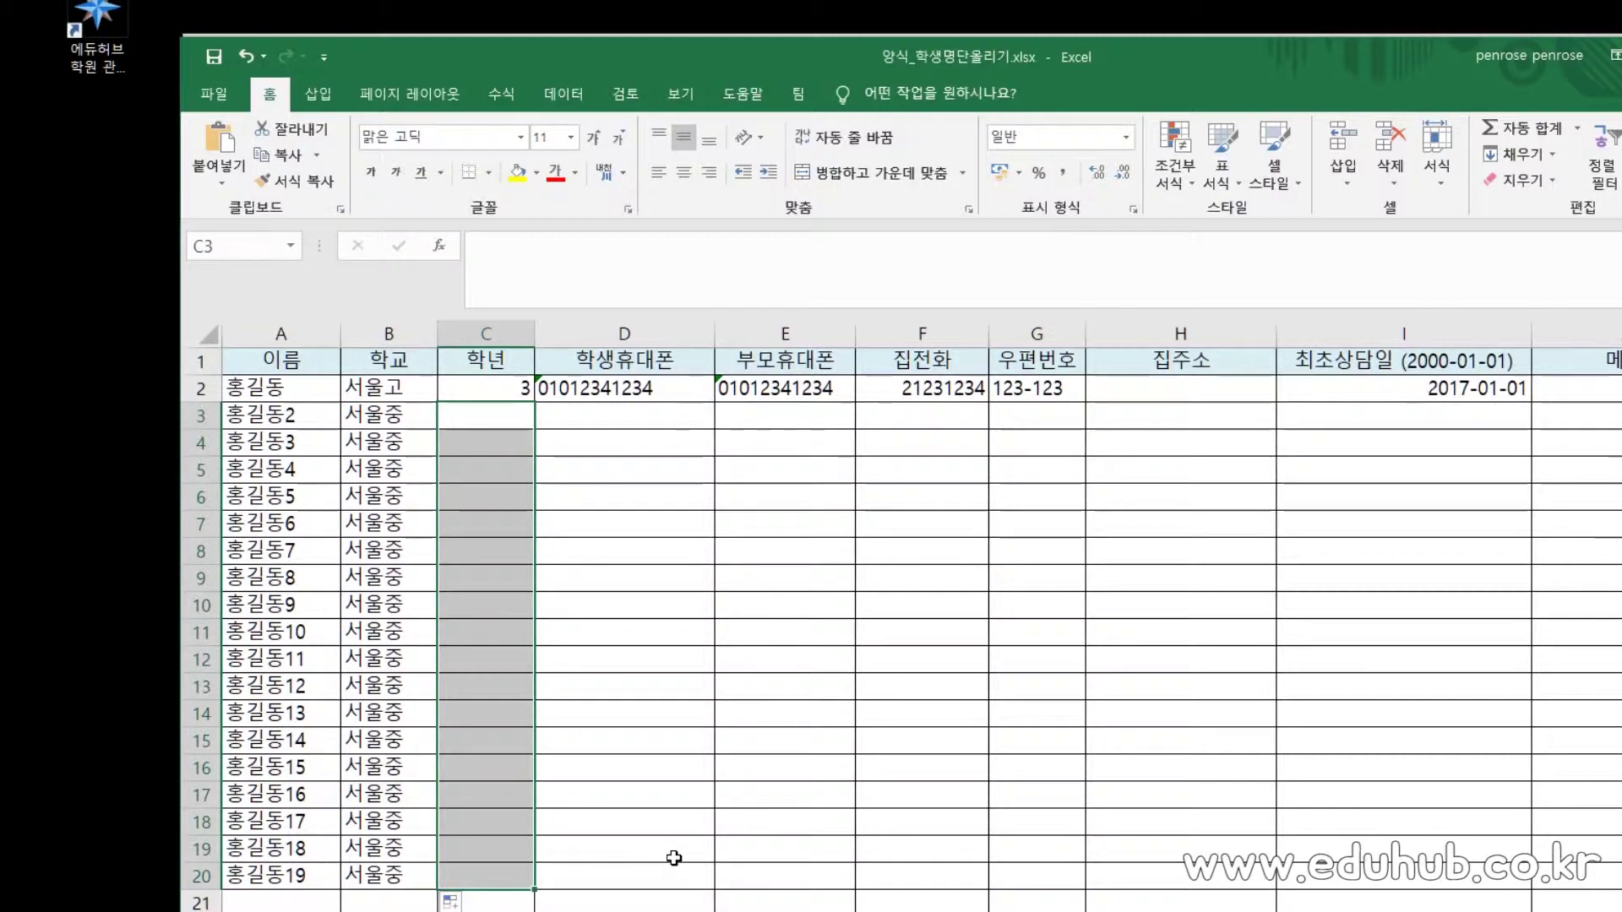
left_click(530, 395)
left_click_drag(533, 407, 527, 891)
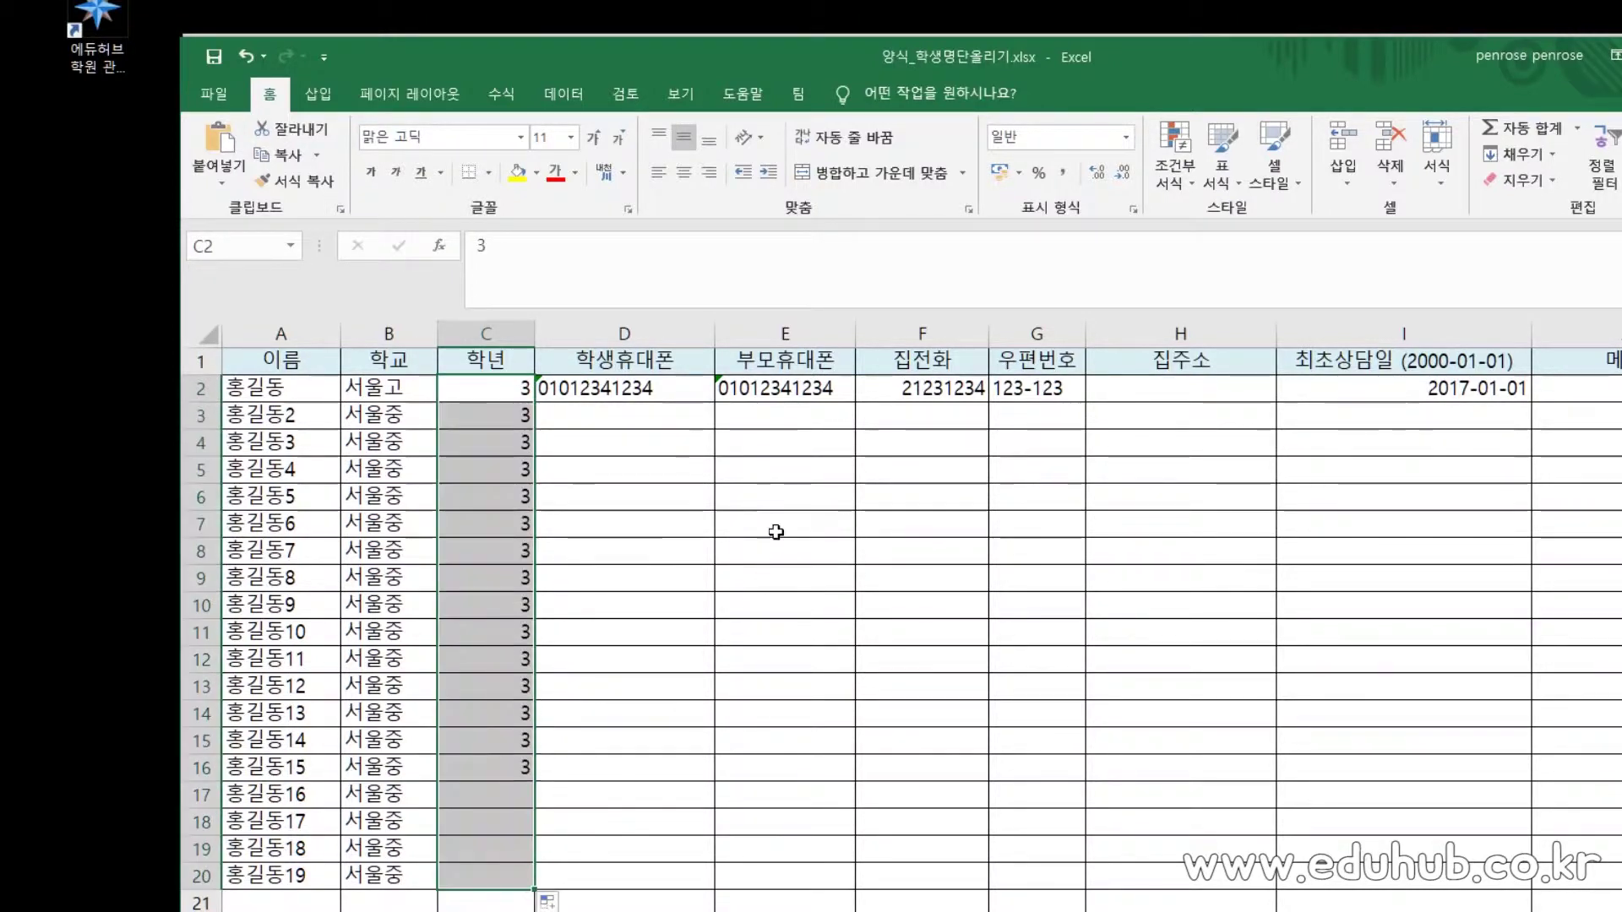
- Copy the sample student mobile number into row 3 and change its last digit to 5
left_click_drag(609, 387, 790, 387)
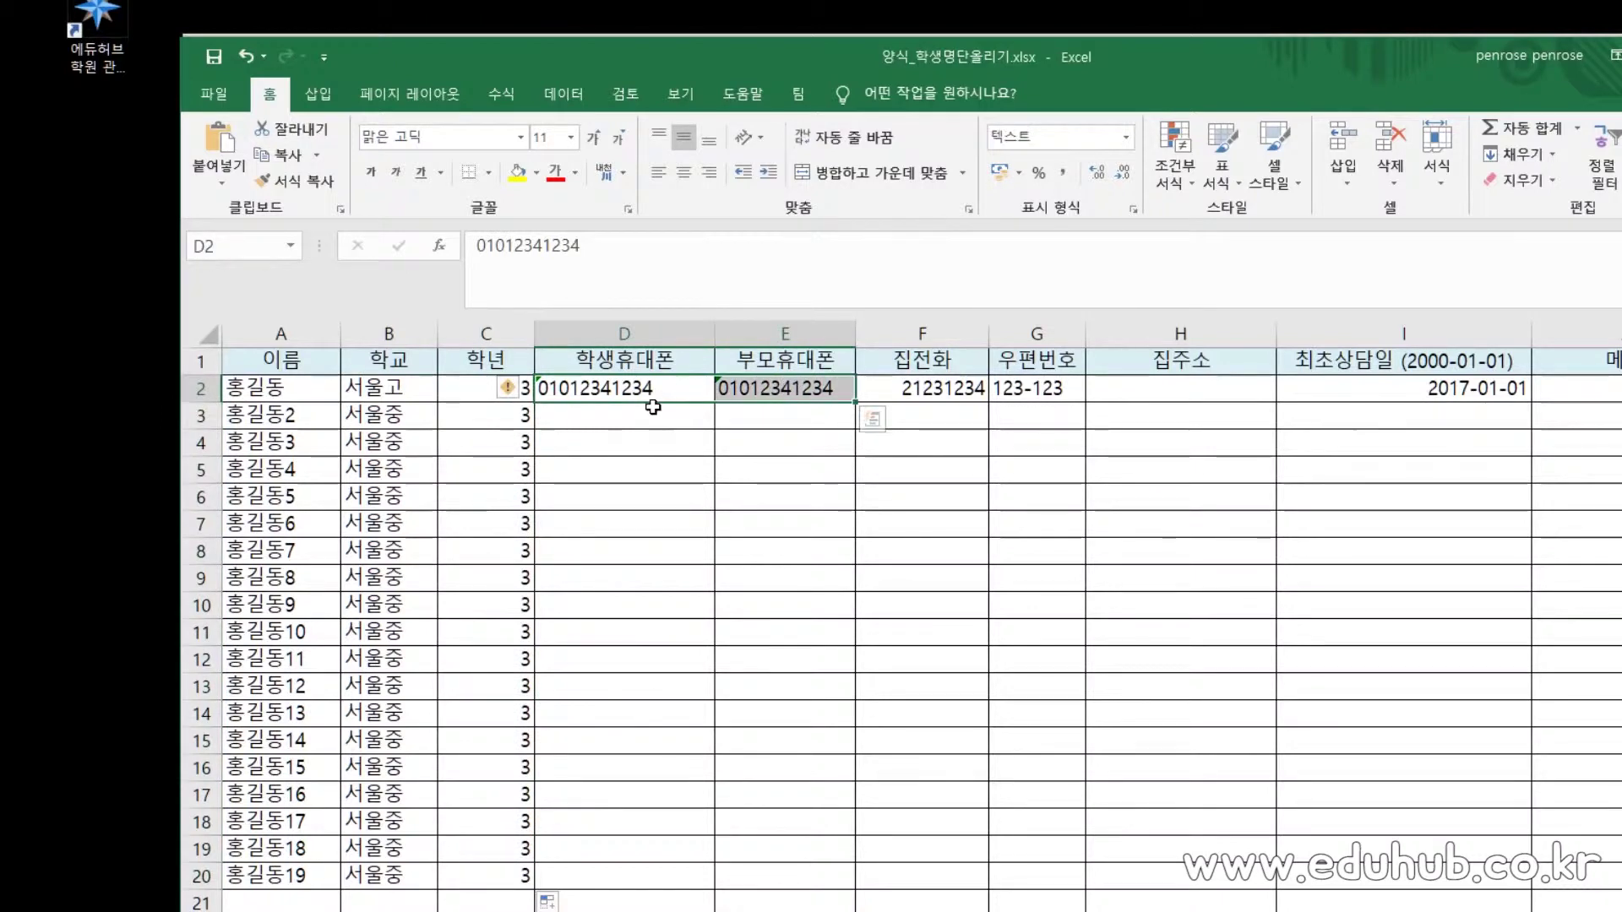
left_click(643, 390)
key("ctrl+c")
left_click(667, 416)
key("ctrl+v")
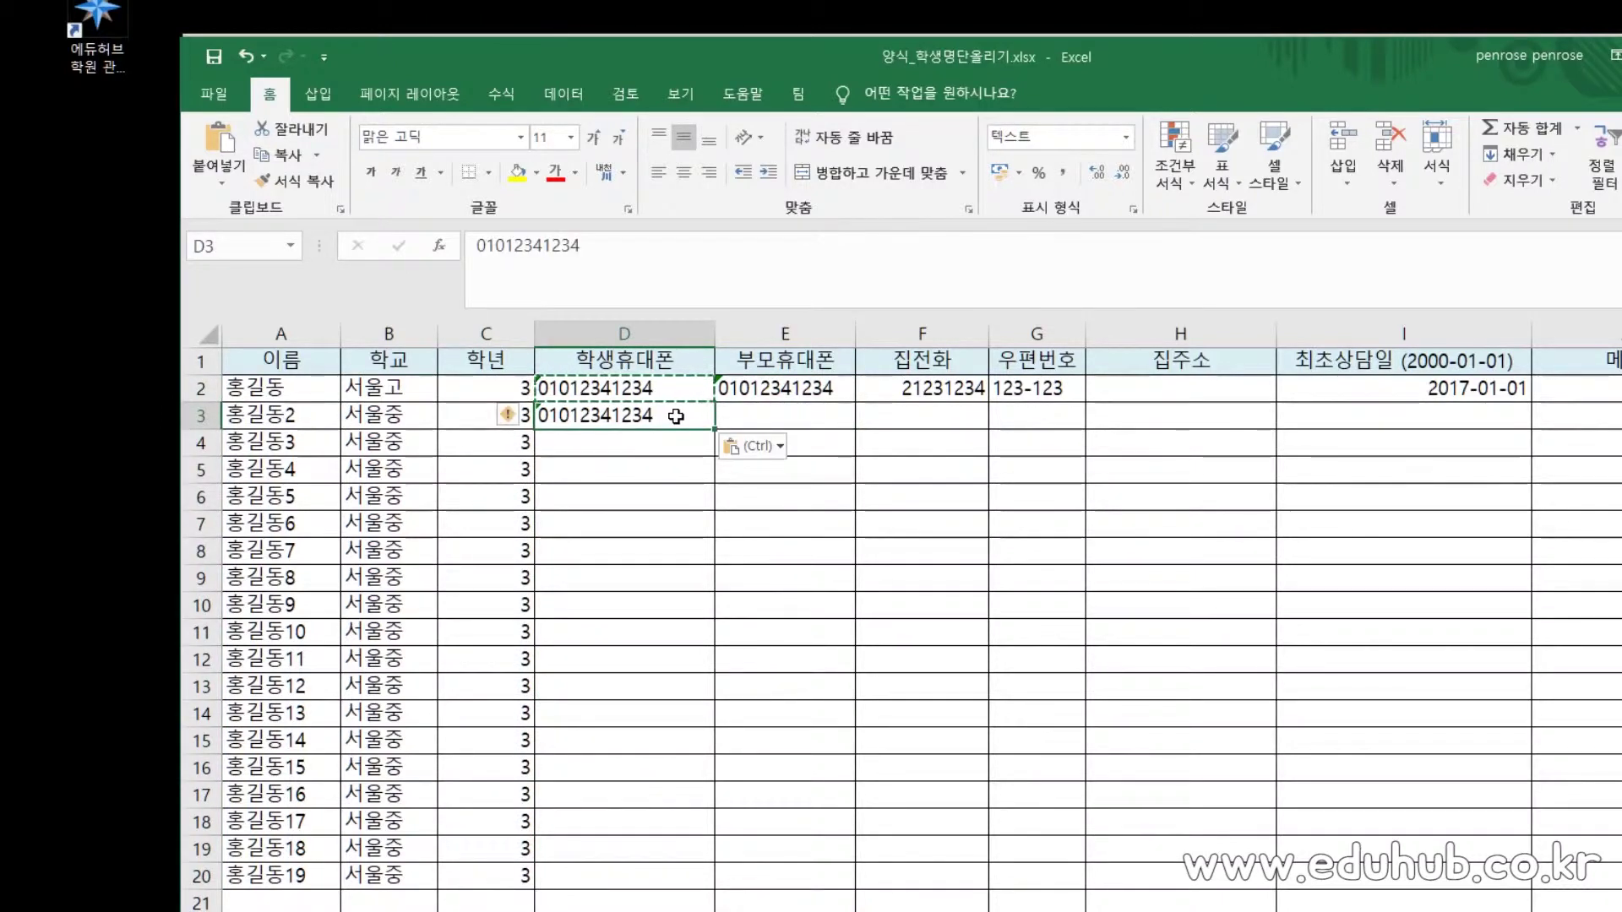
double_click(677, 418)
key("BackSpace")
type("5")
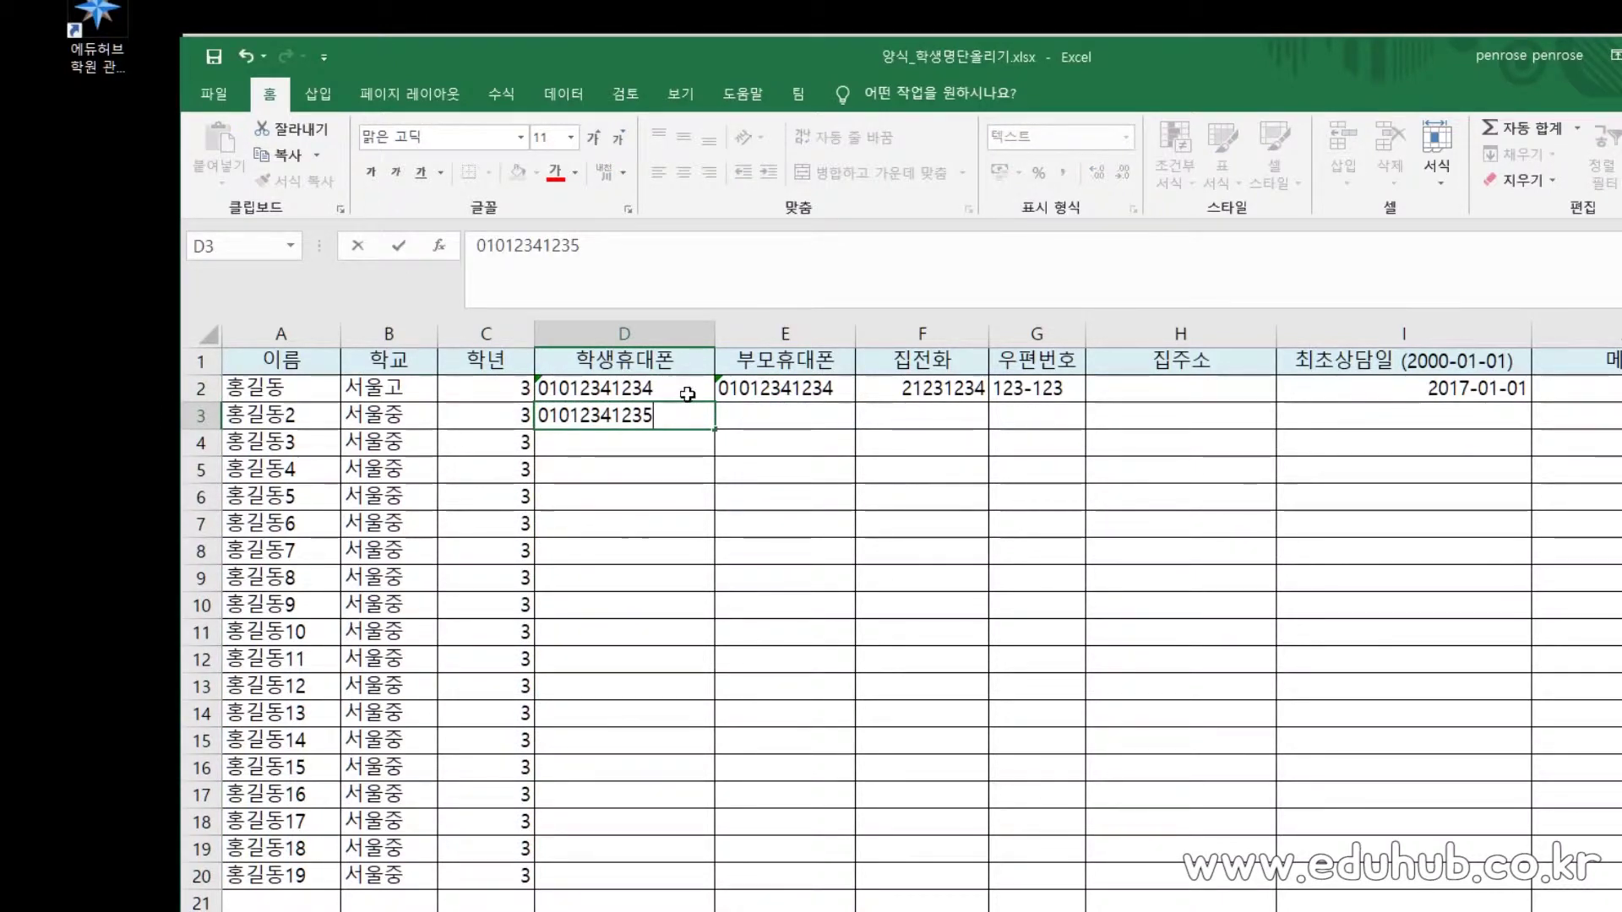
key("Return")
- Continue the mobile number series down to row 20 and fill it across the parent mobile and home phone columns
left_click_drag(648, 393, 659, 898)
left_click(739, 832)
left_click_drag(663, 414, 1006, 891)
left_click(1052, 483)
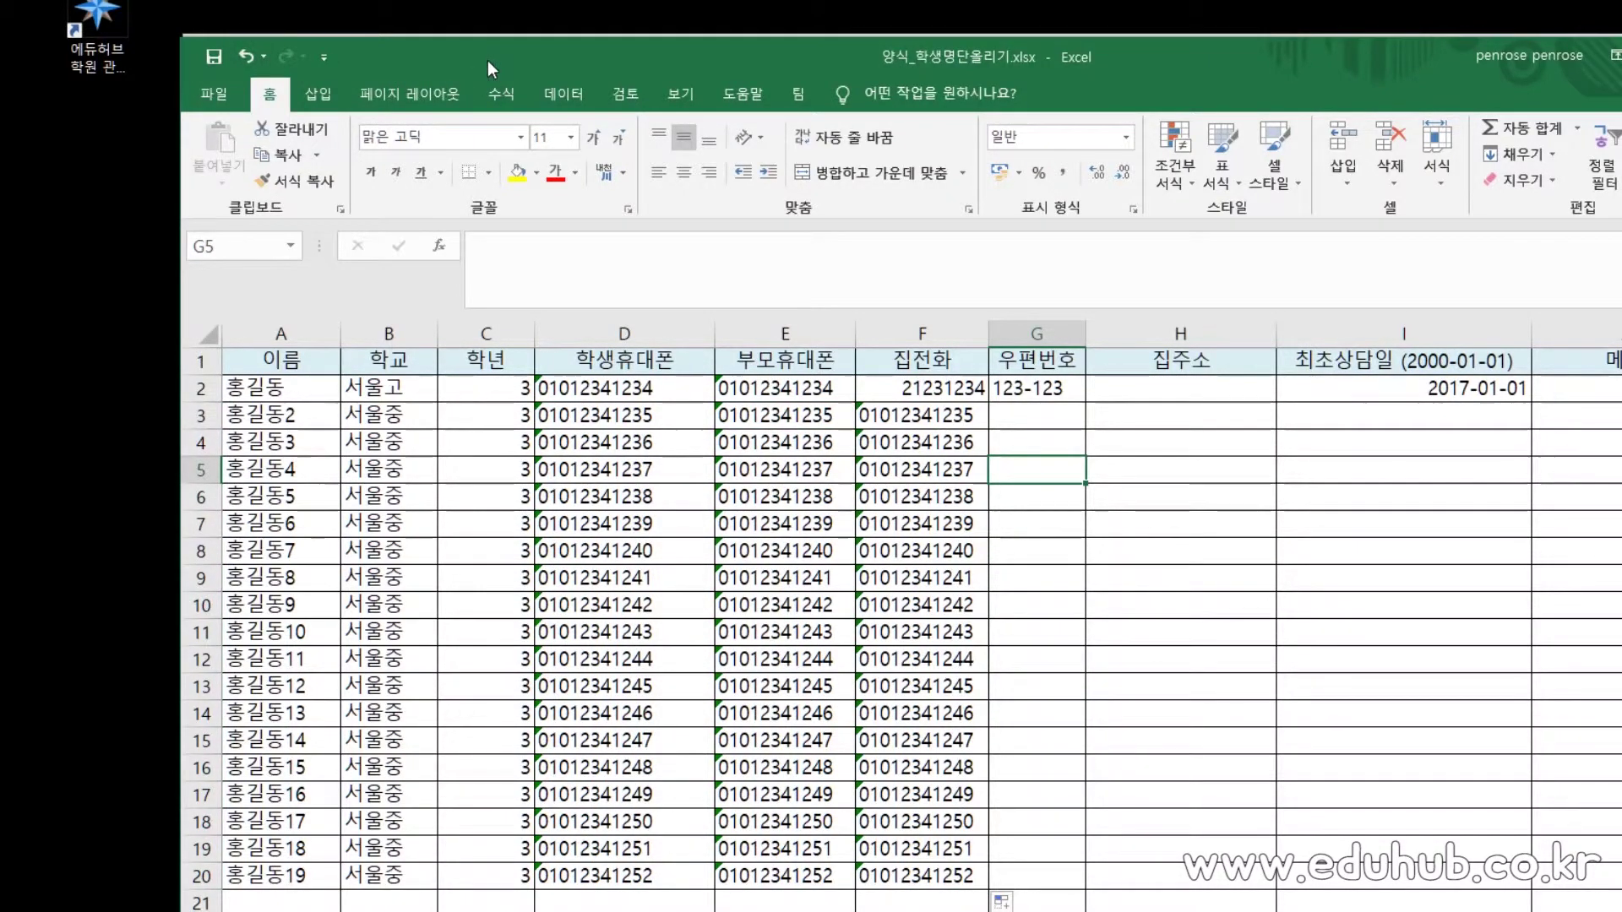
- Save the completed student list to the desktop (바탕 화면) as 양식_학생명단올리기.xlsx
left_click_drag(489, 59, 426, 34)
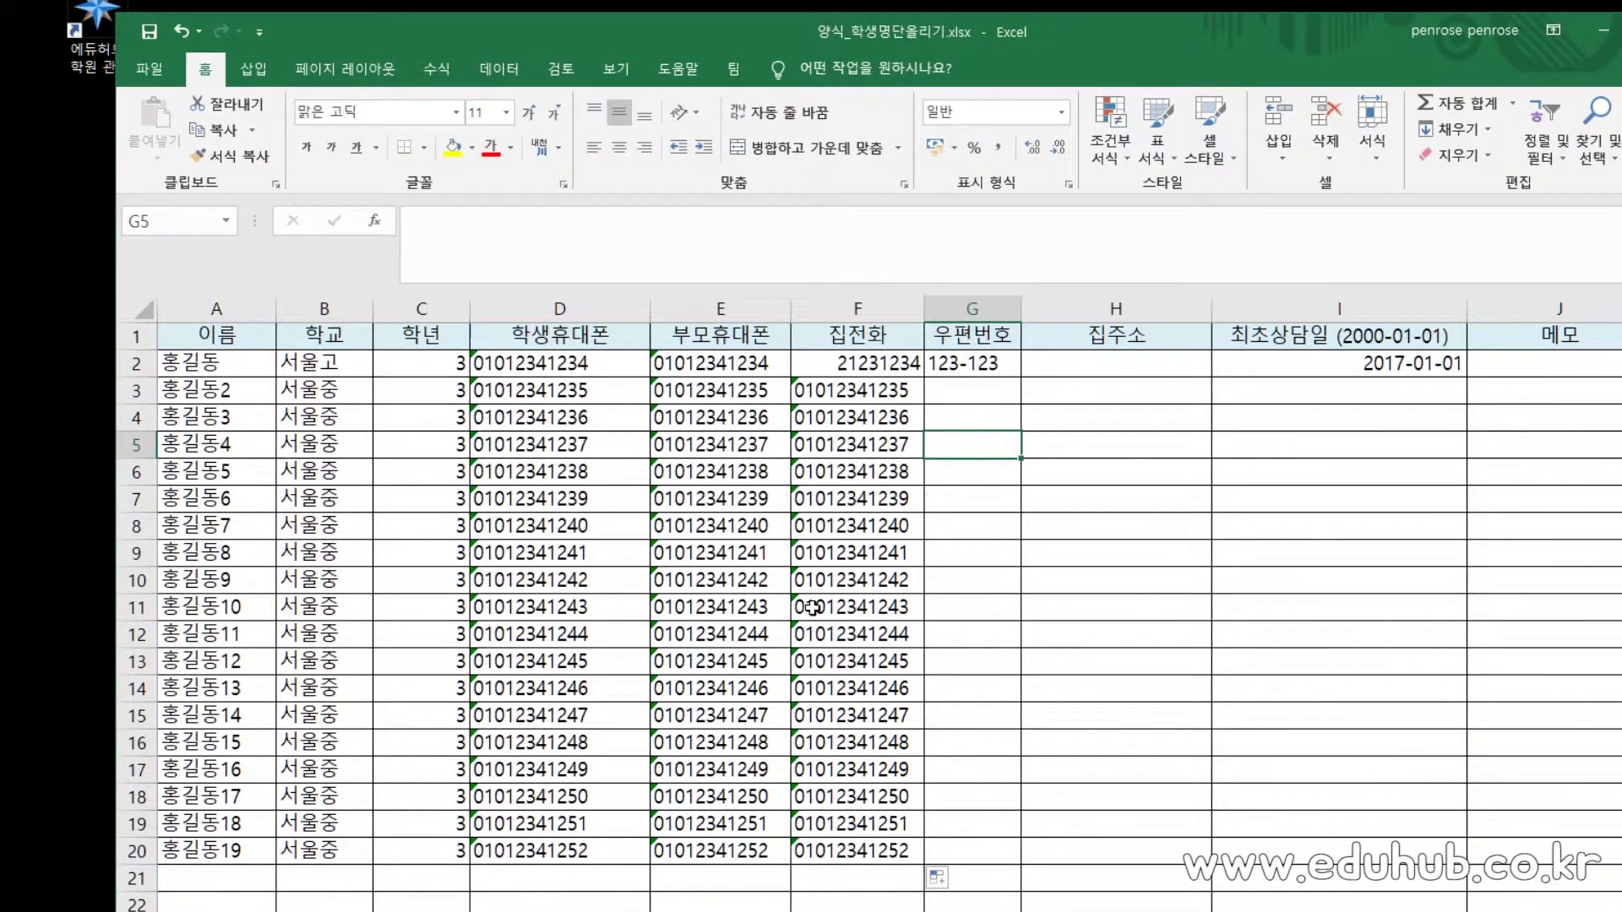
left_click(159, 43)
left_click(150, 68)
left_click(219, 318)
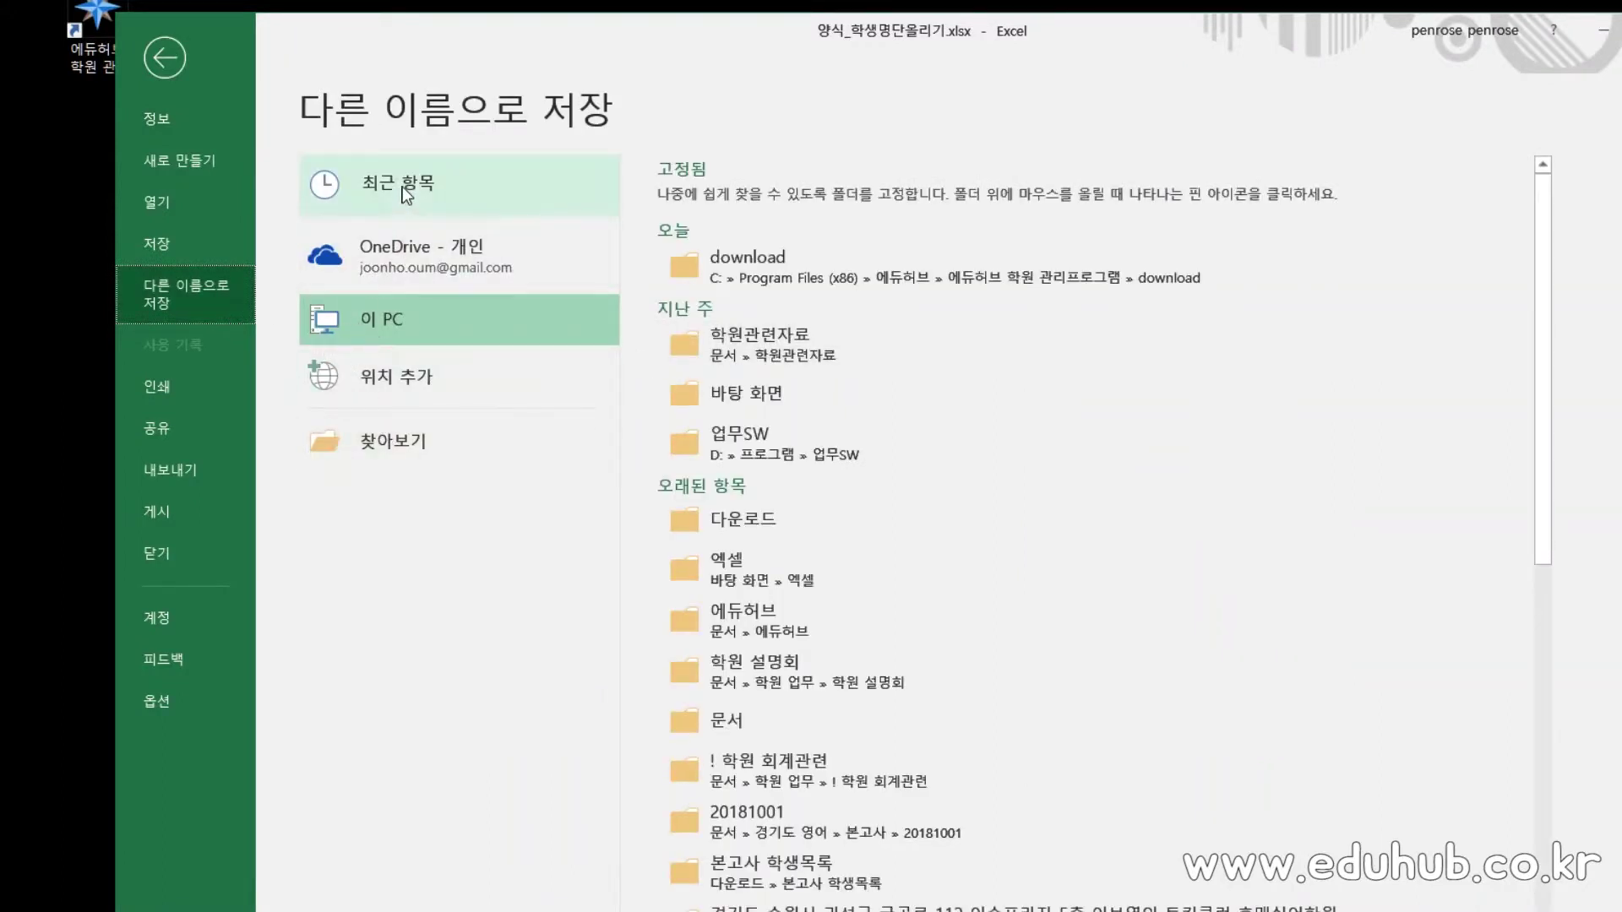
left_click(381, 428)
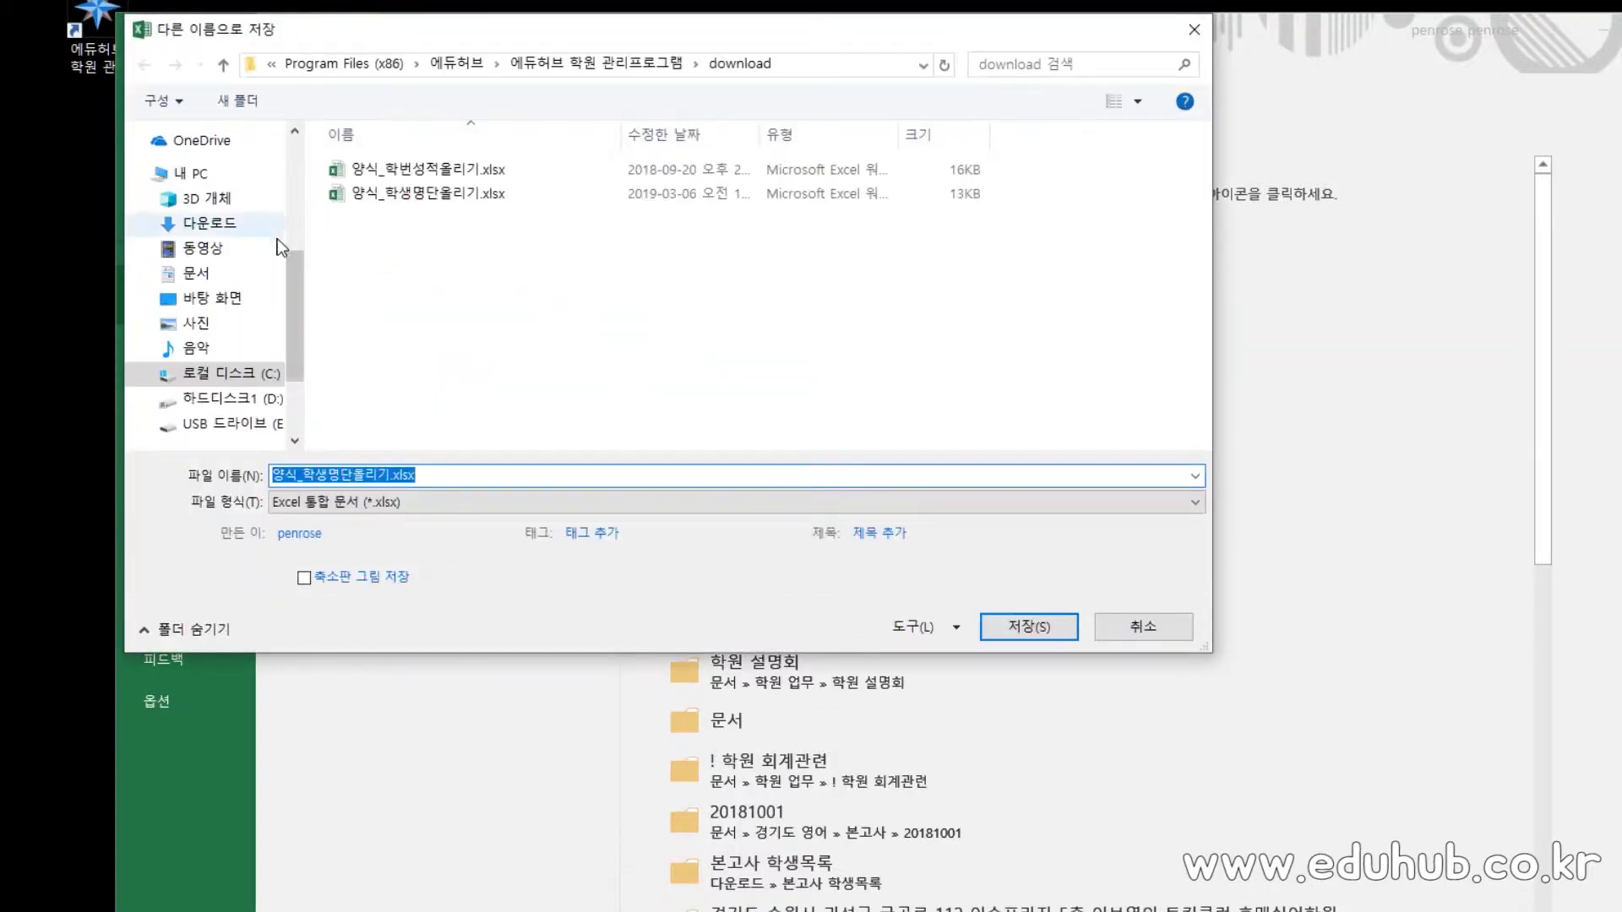
left_click(235, 300)
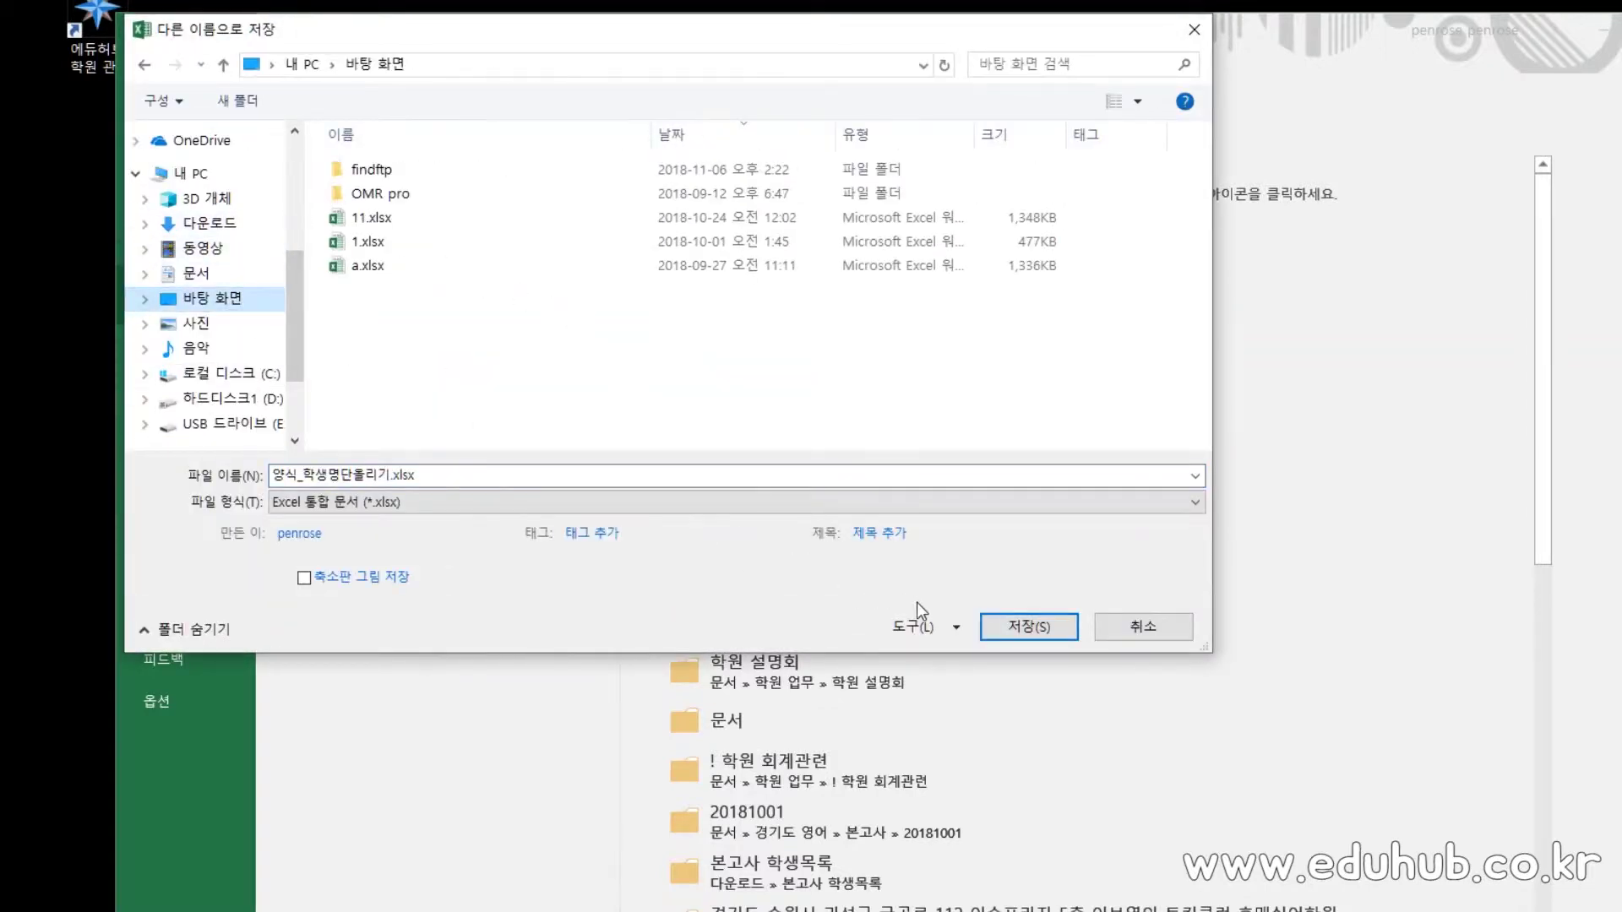
left_click(1023, 625)
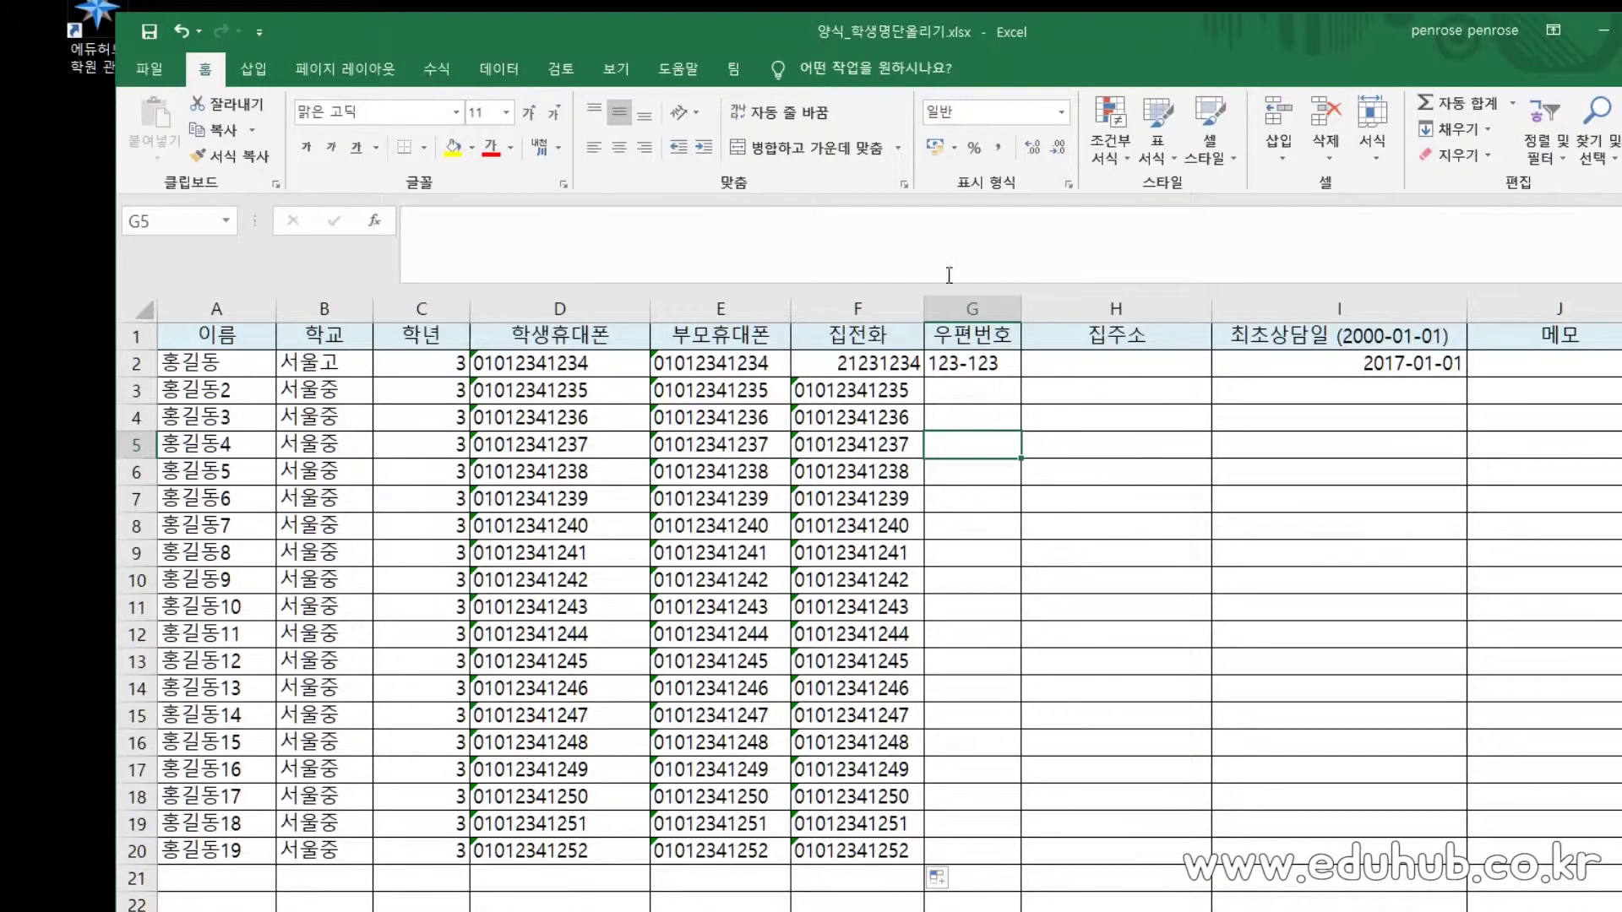
- Return to the academy management program's student file upload screen and load 양식_학생명단올리기.xlsx from the desktop
left_click(1609, 34)
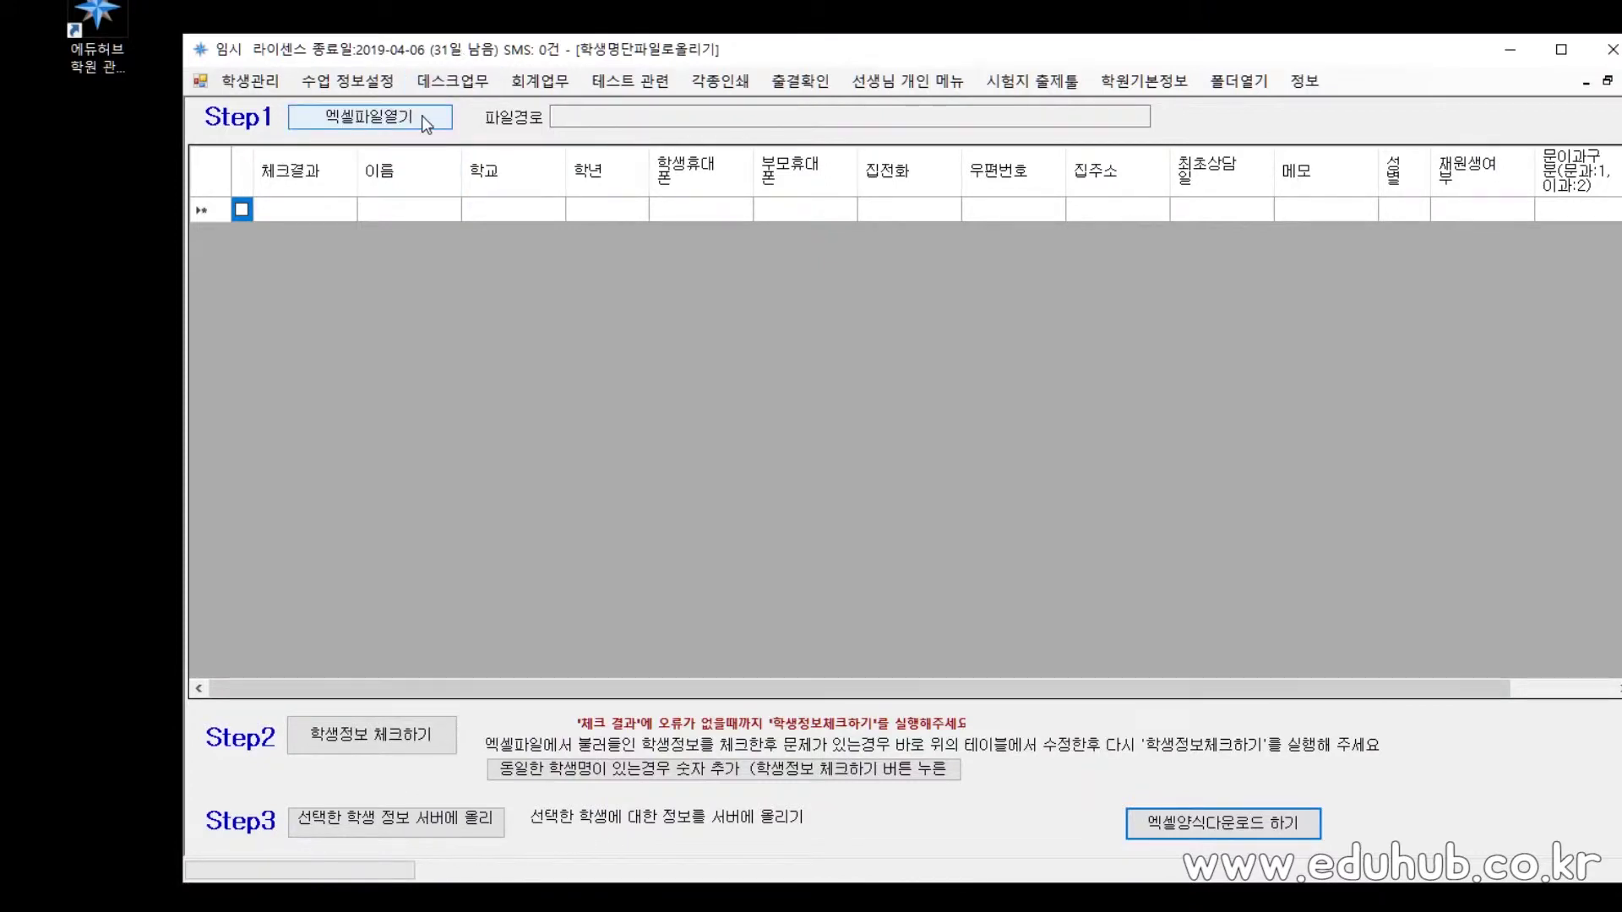
left_click(448, 86)
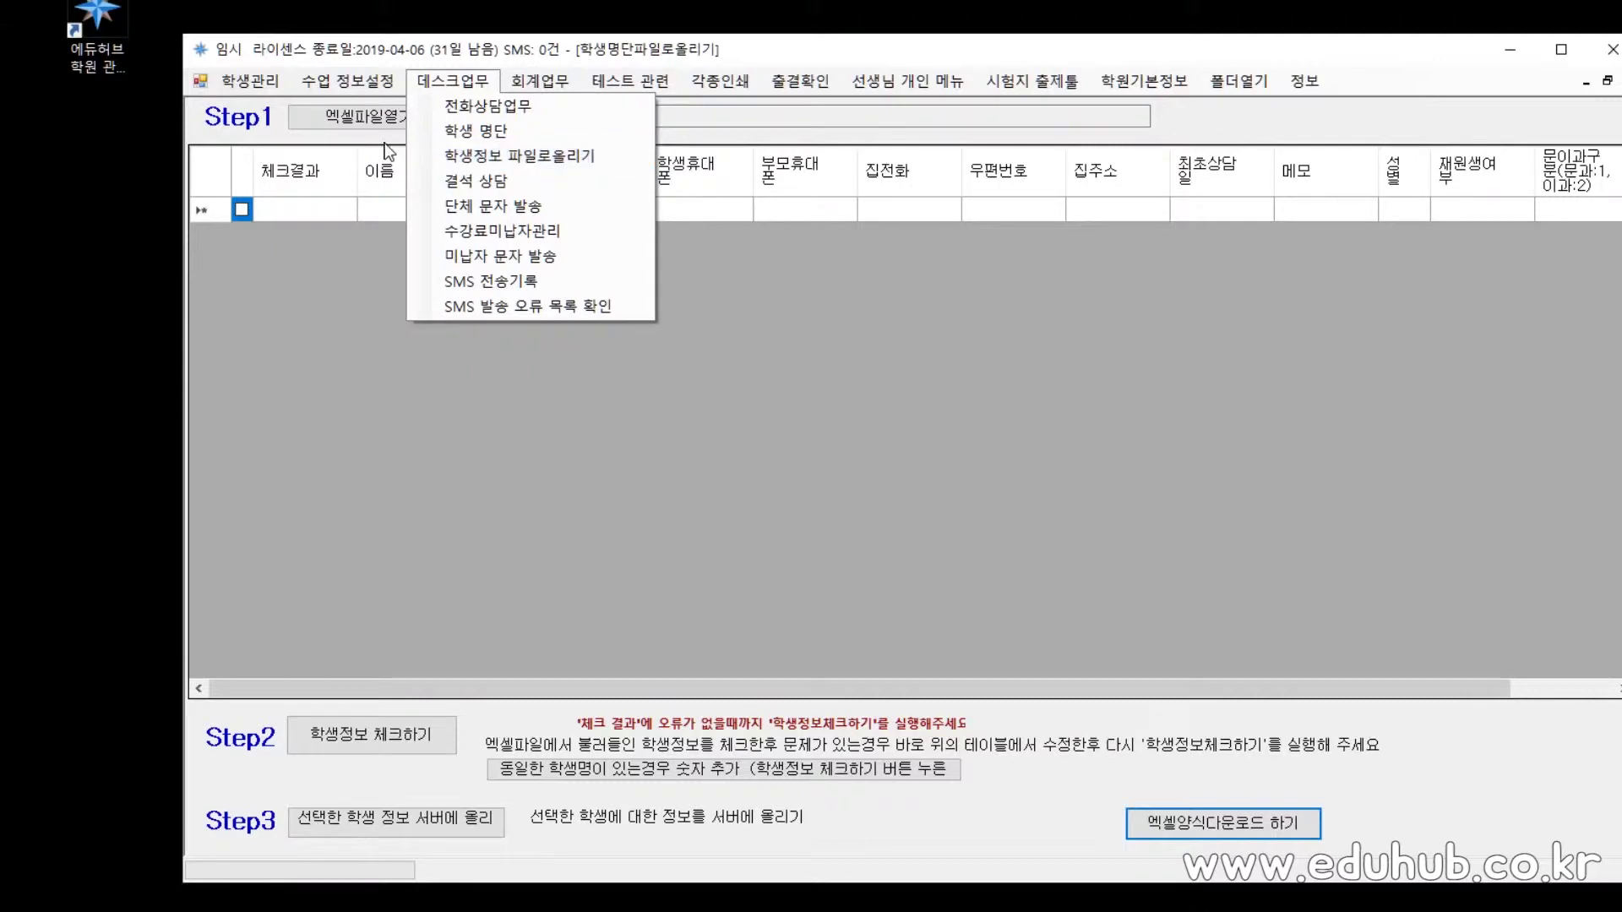
left_click(445, 159)
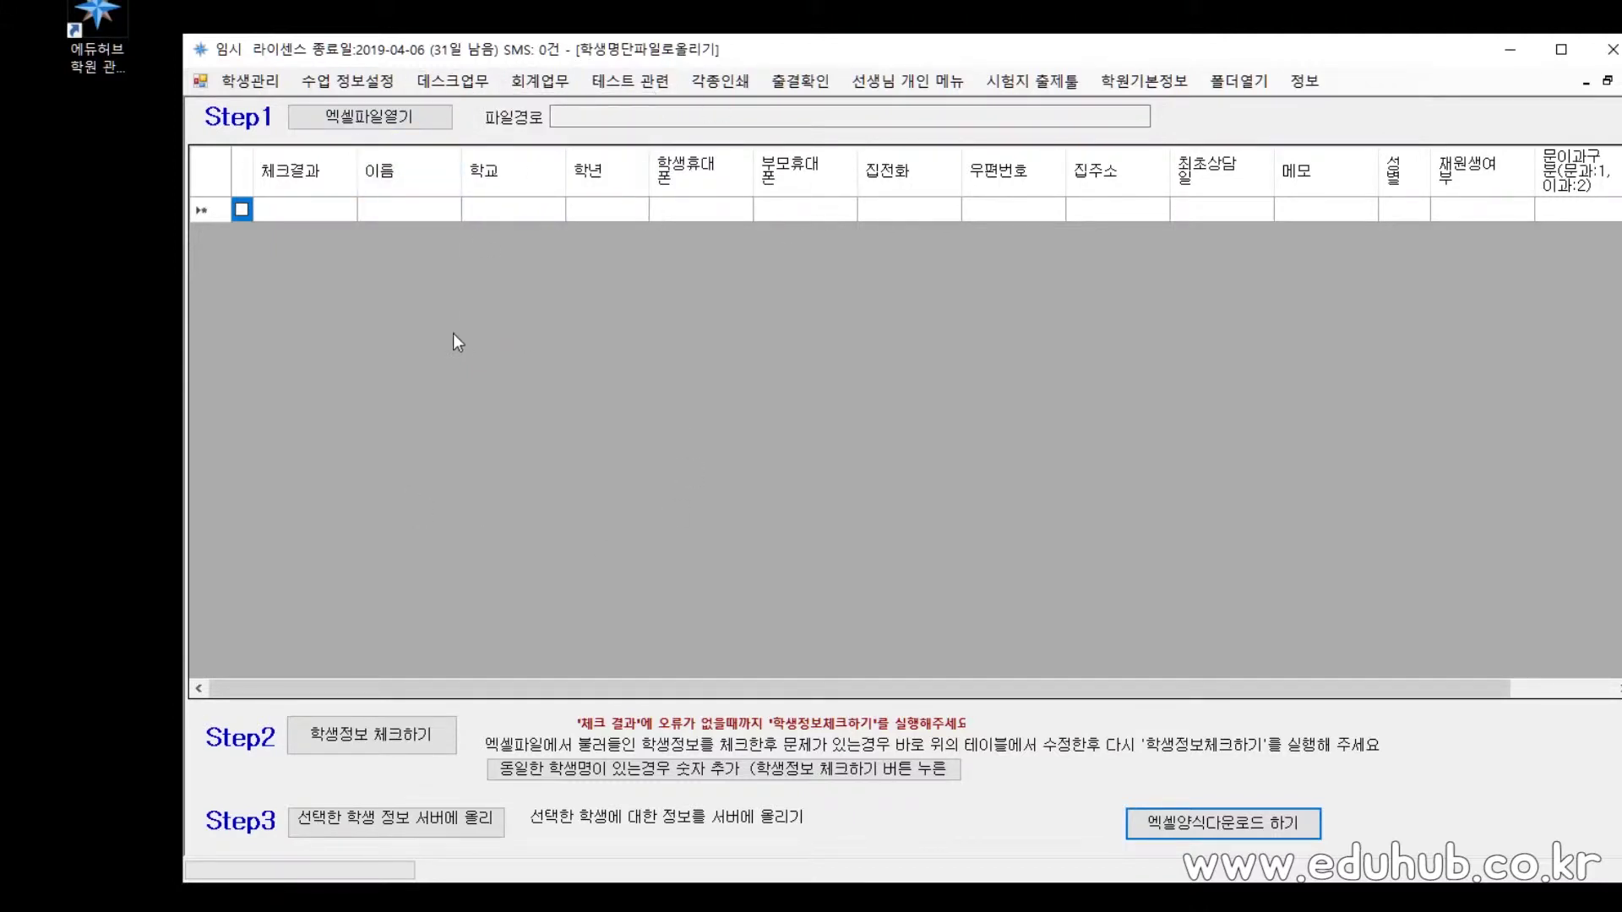
left_click(368, 123)
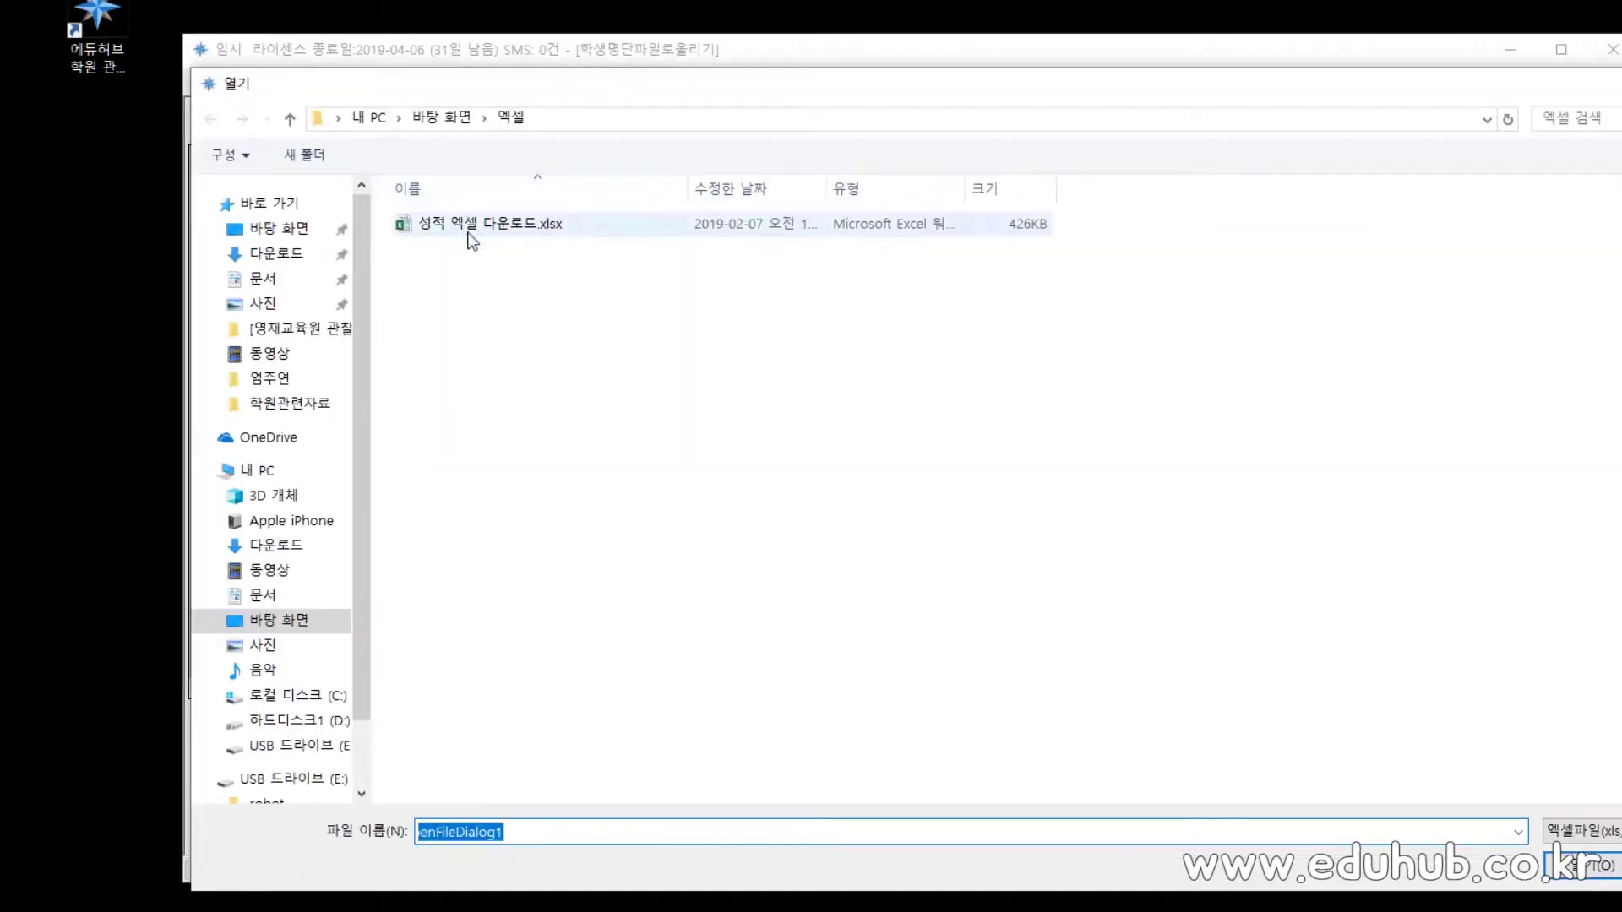
left_click(333, 228)
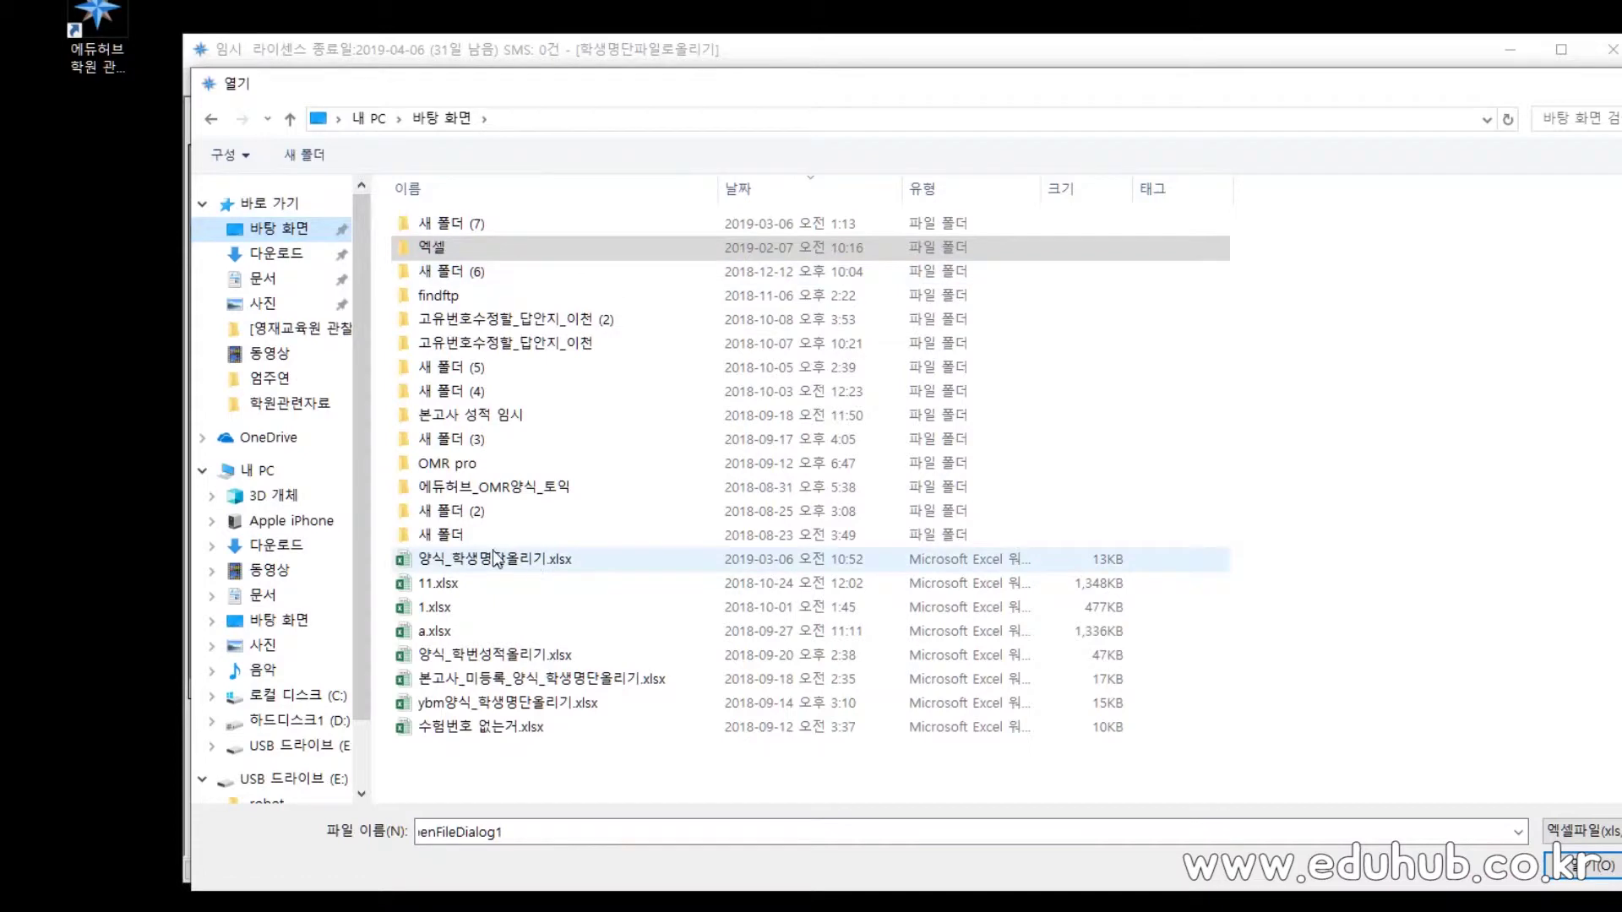
double_click(508, 562)
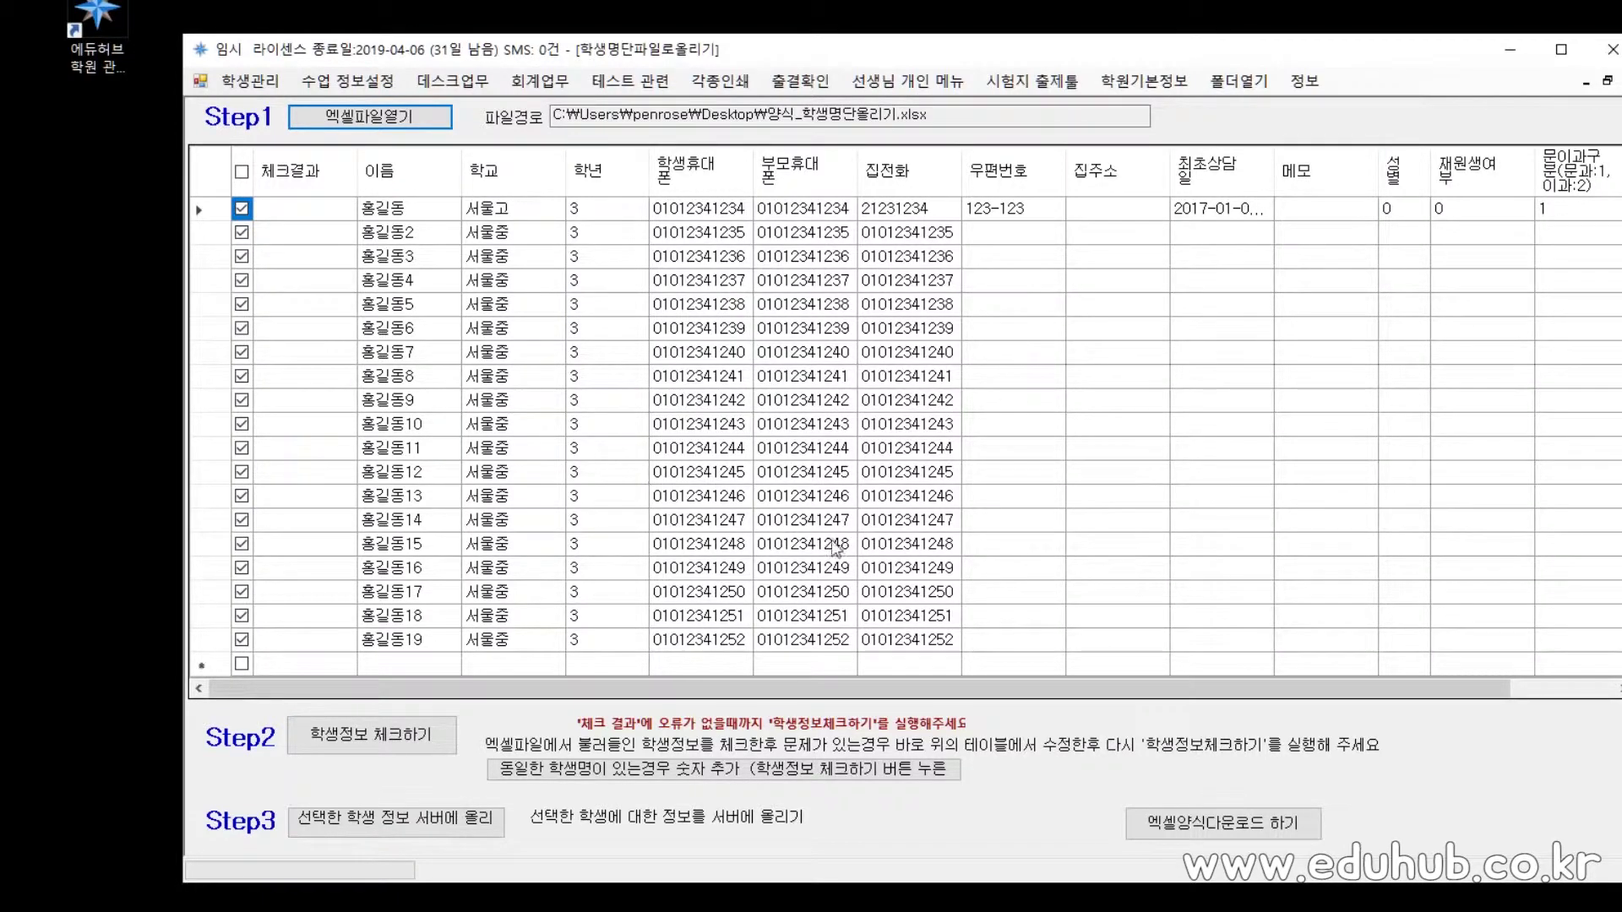
- Look over the loaded columns, then run the student information check (학생정보 체크하기) and acknowledge its completion
left_click(1557, 695)
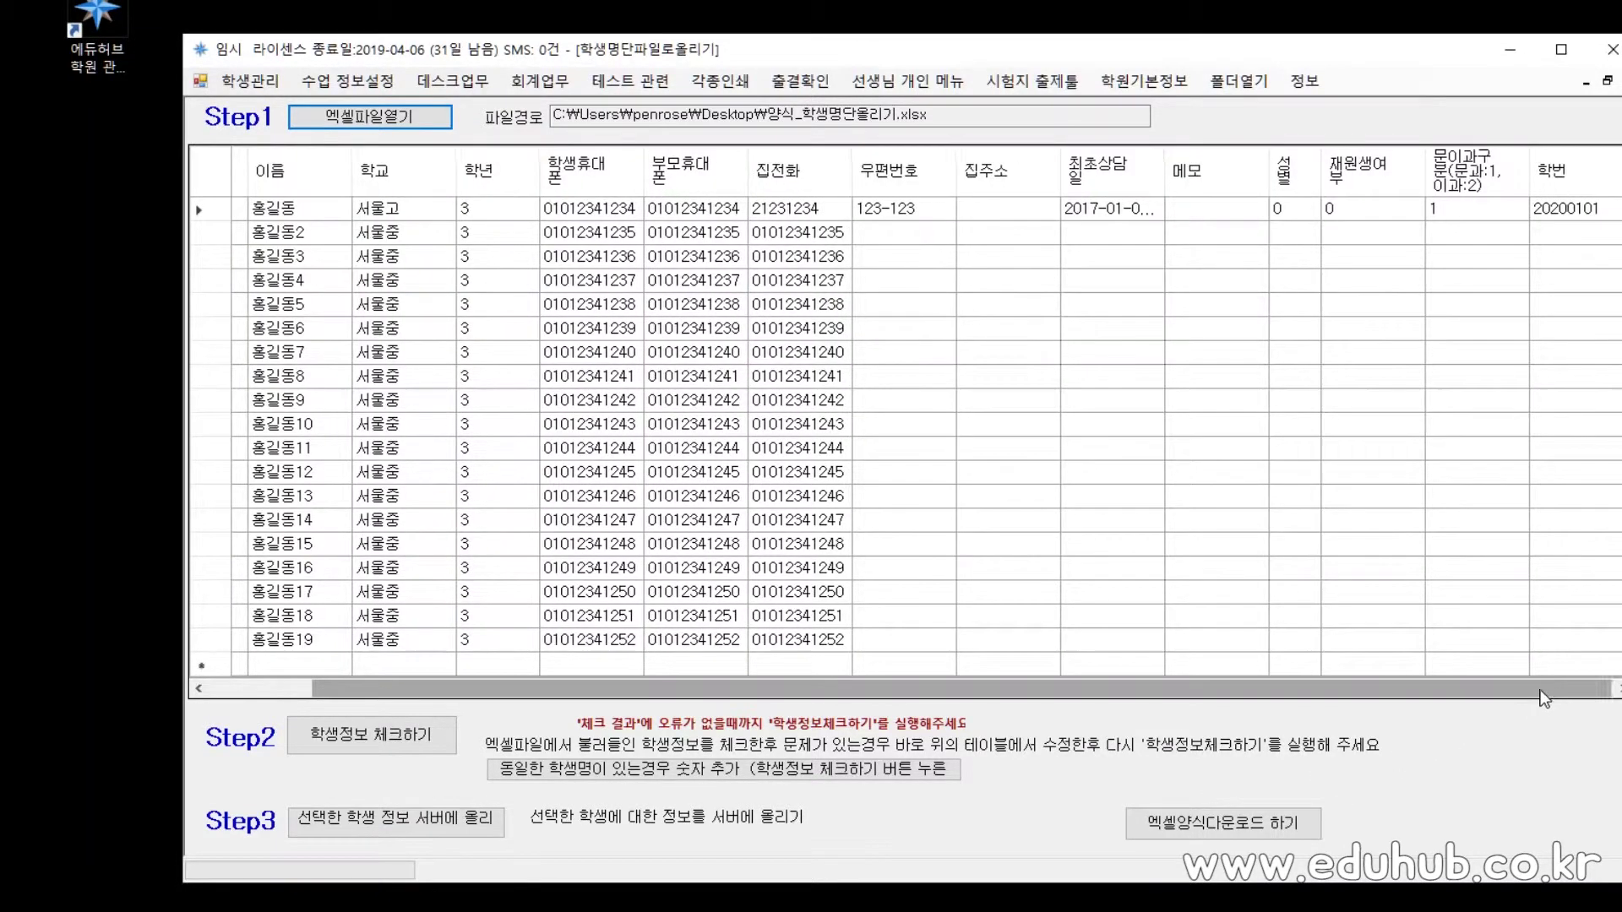
left_click_drag(1253, 694, 1149, 697)
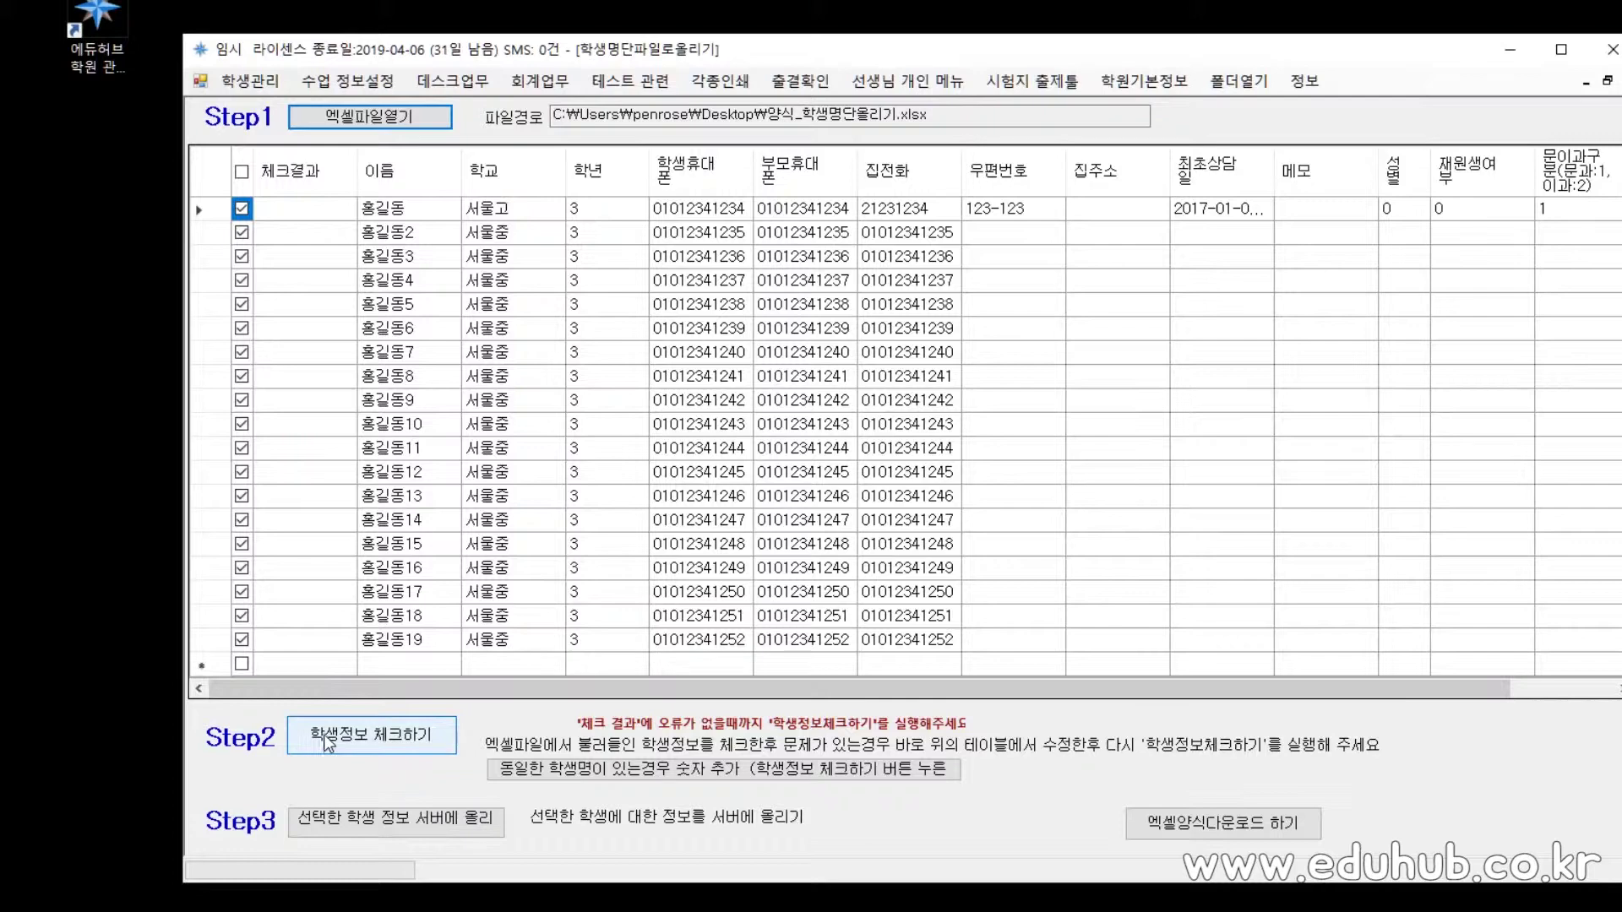
left_click(394, 742)
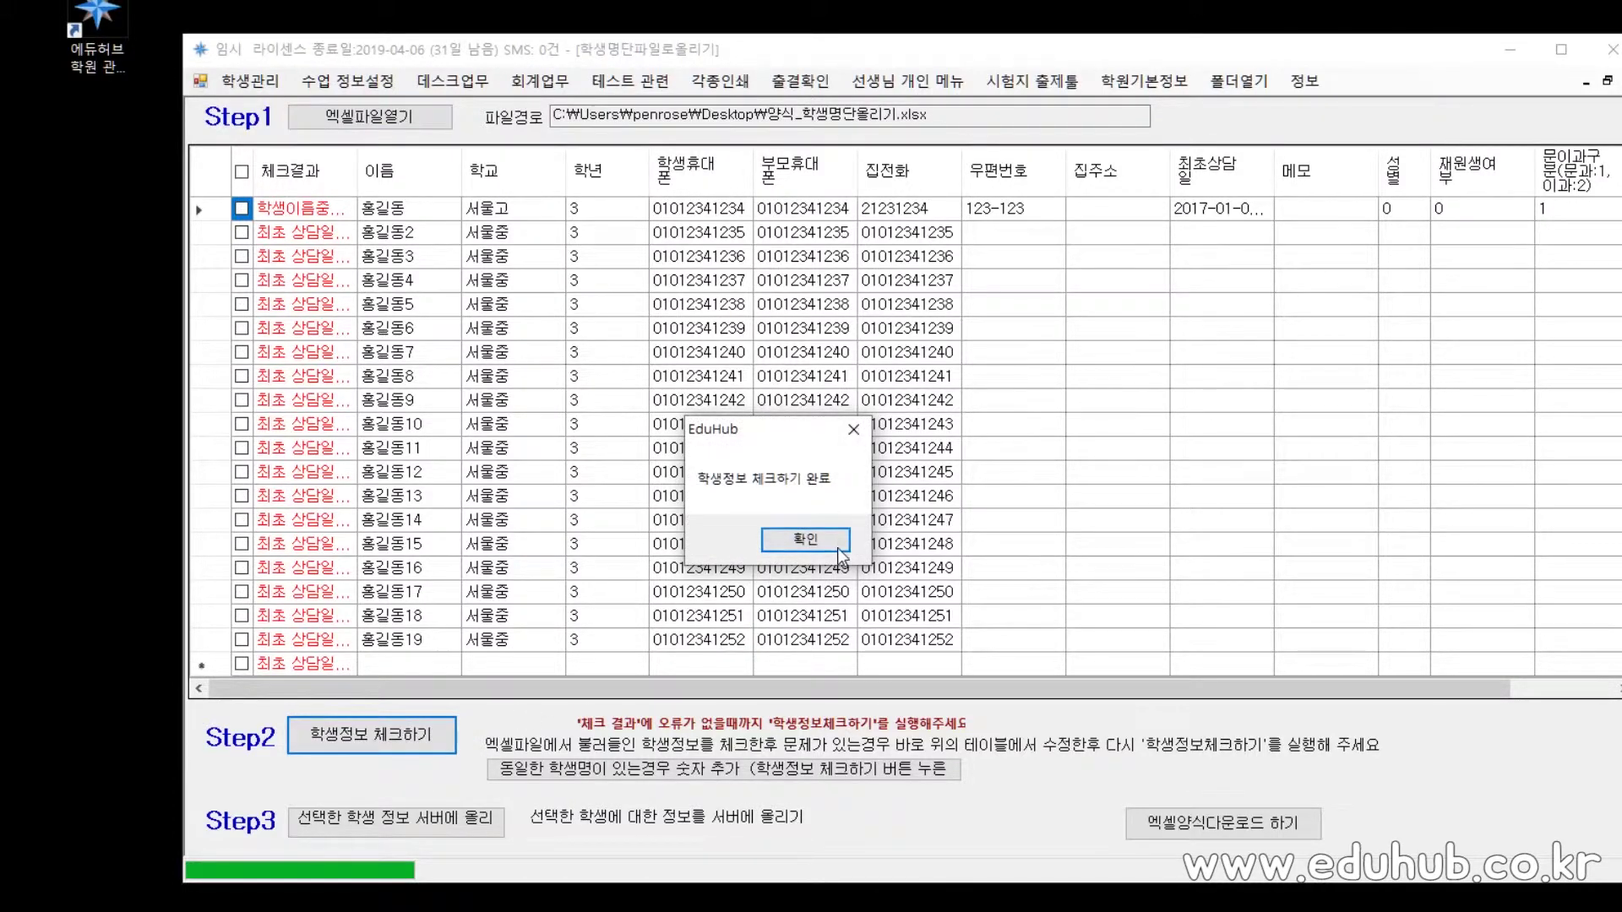
left_click(839, 549)
- Widen the check result column (체크결과) to fit its full messages
left_click(354, 152)
left_click_drag(354, 152, 691, 172)
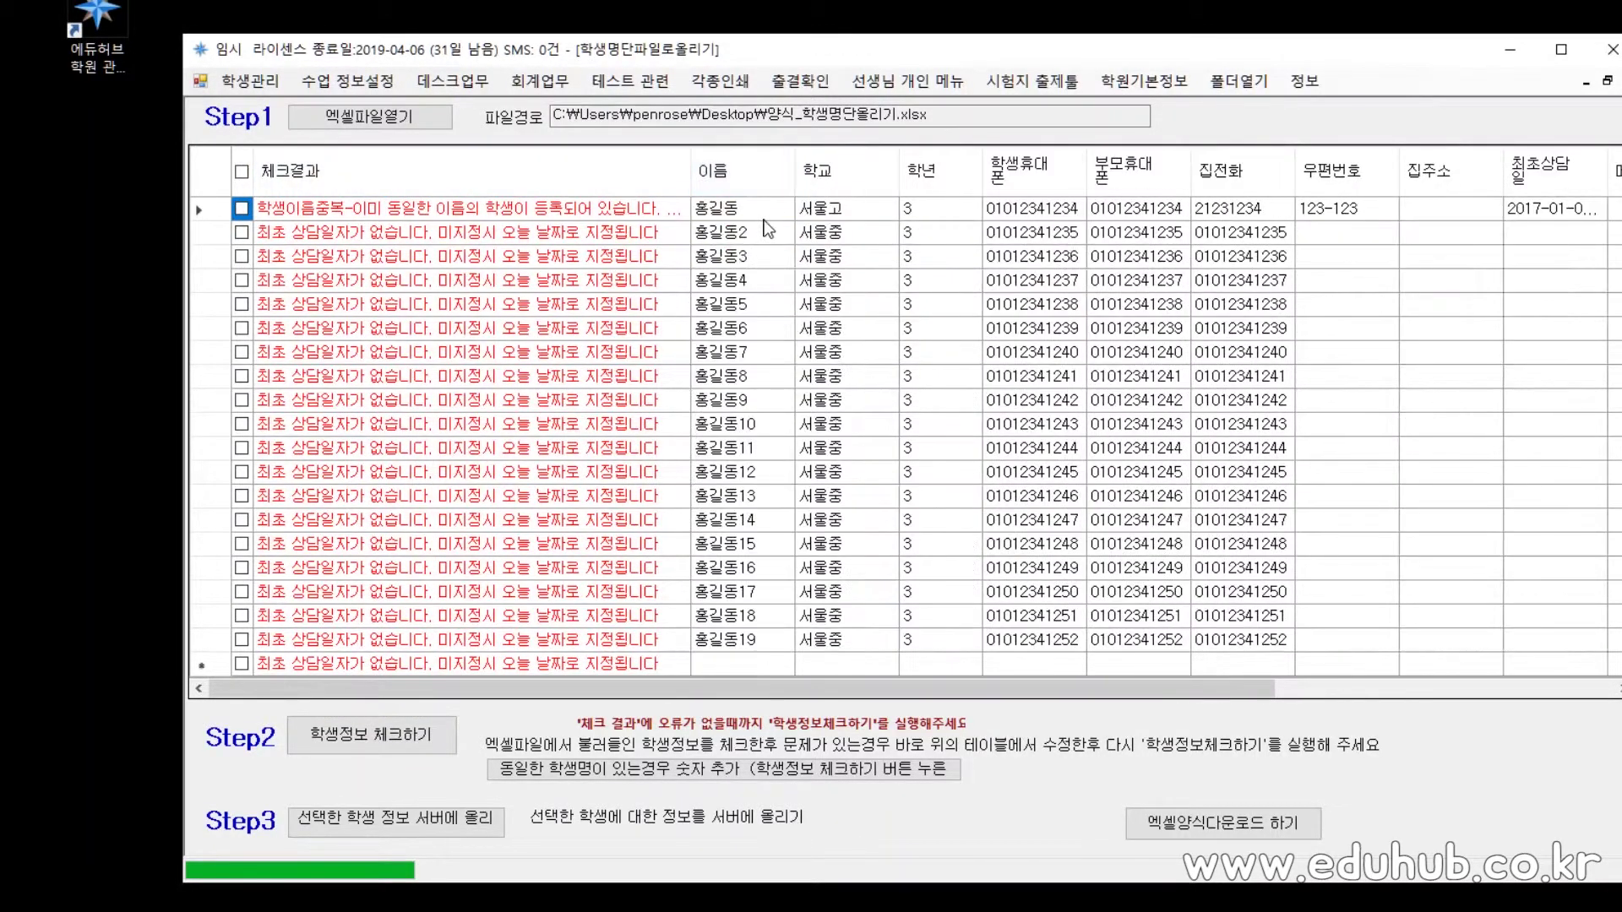
double_click(691, 172)
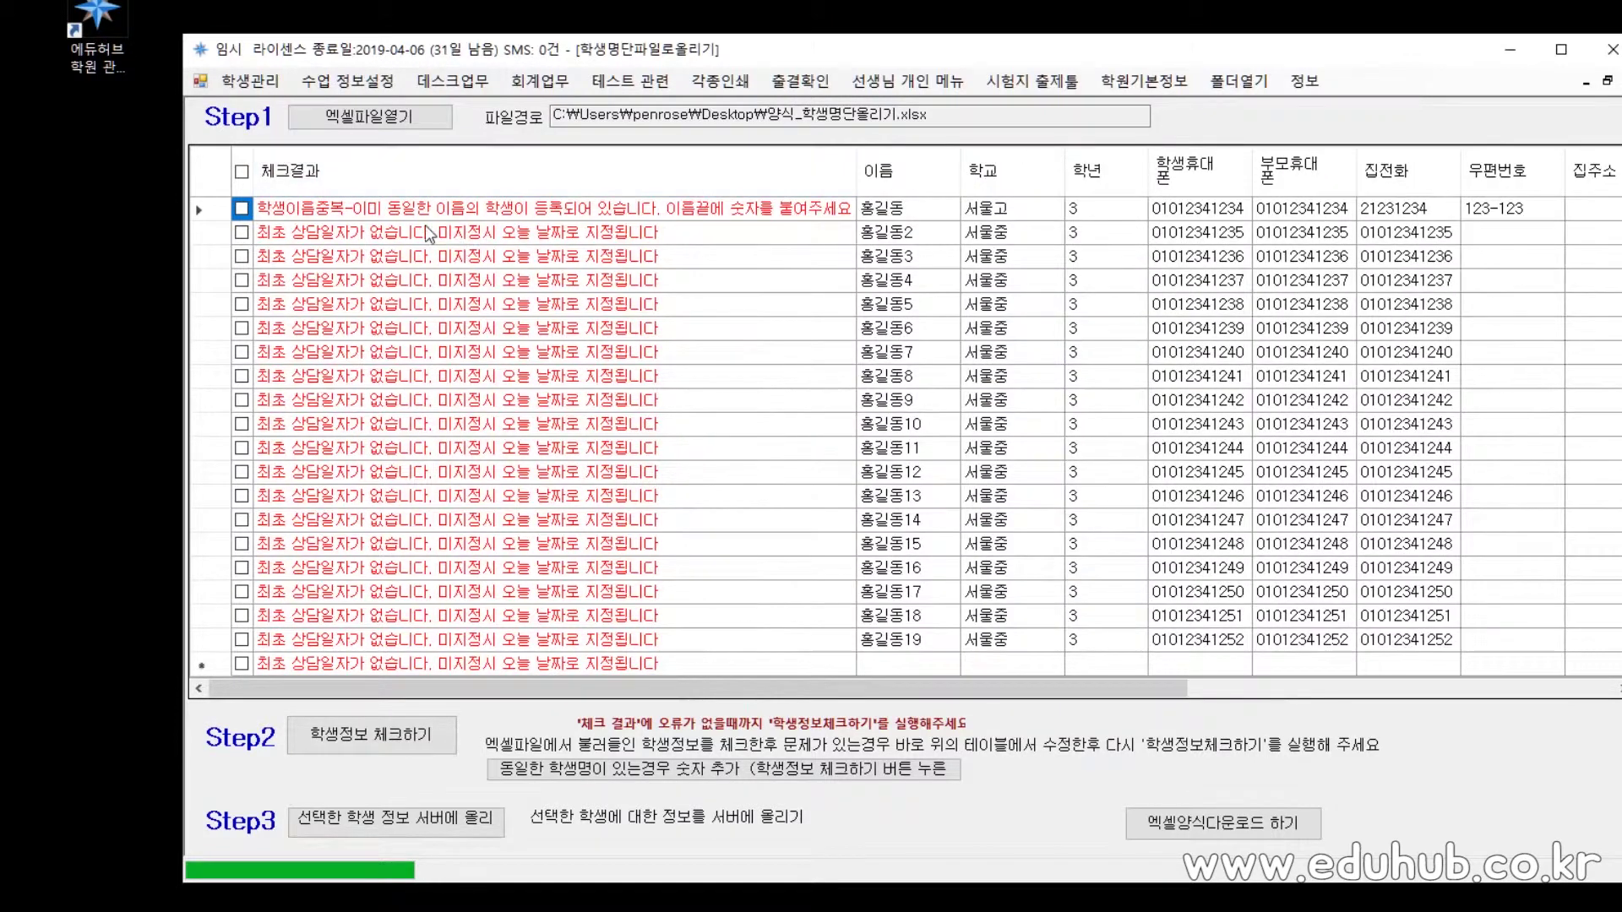
- Make the duplicate student name in the first row unique by adding the number 1 to its end
left_click(337, 218)
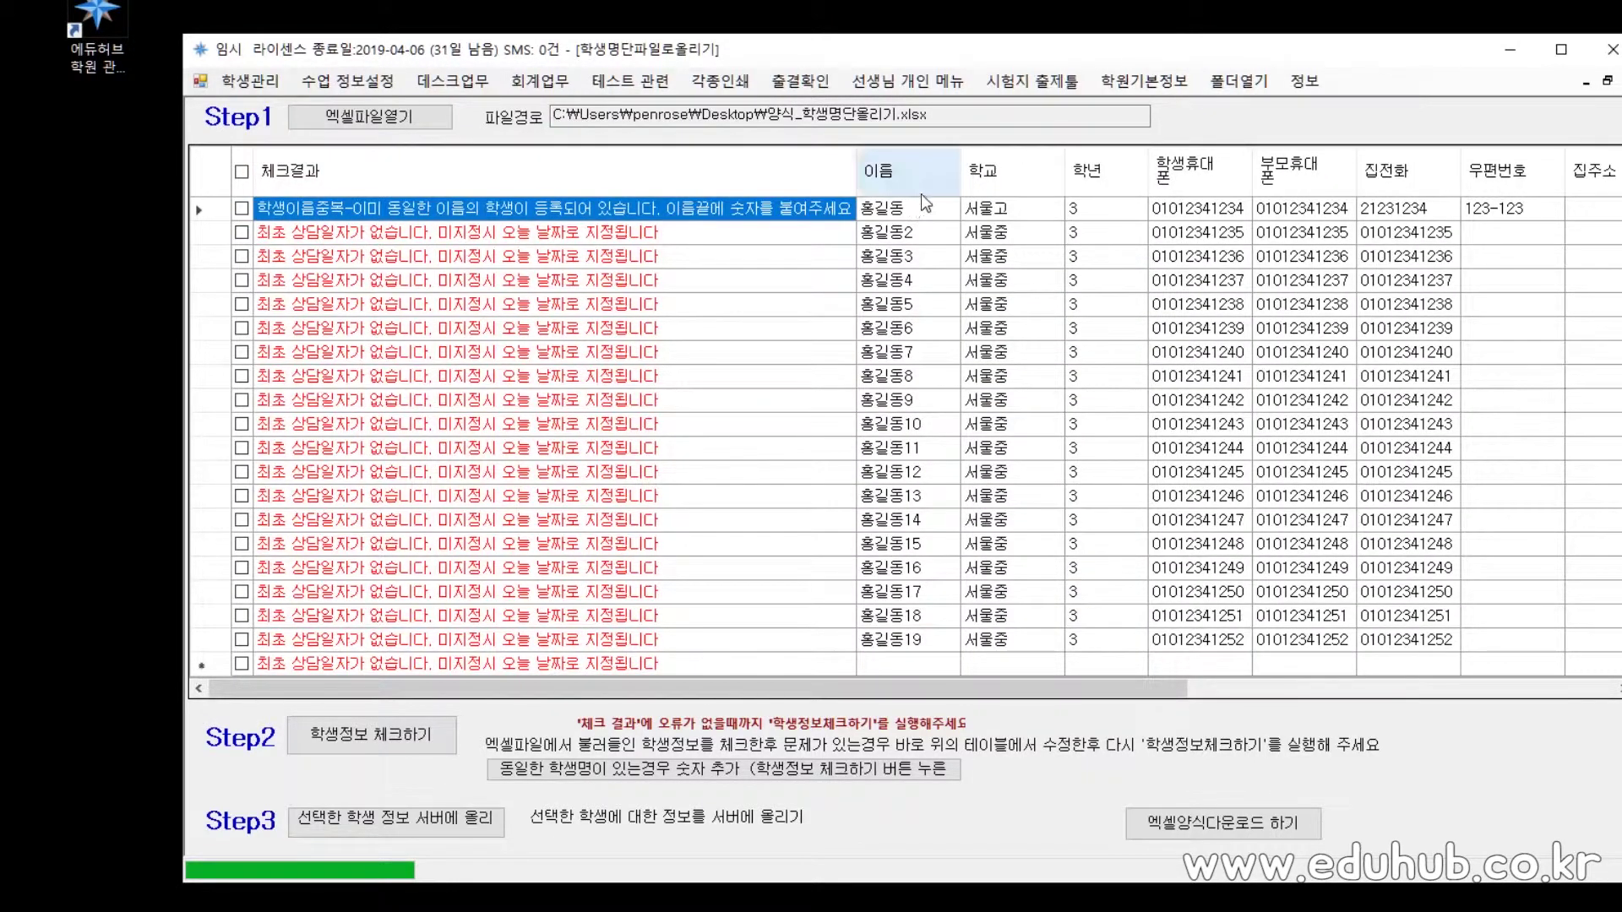
left_click(926, 218)
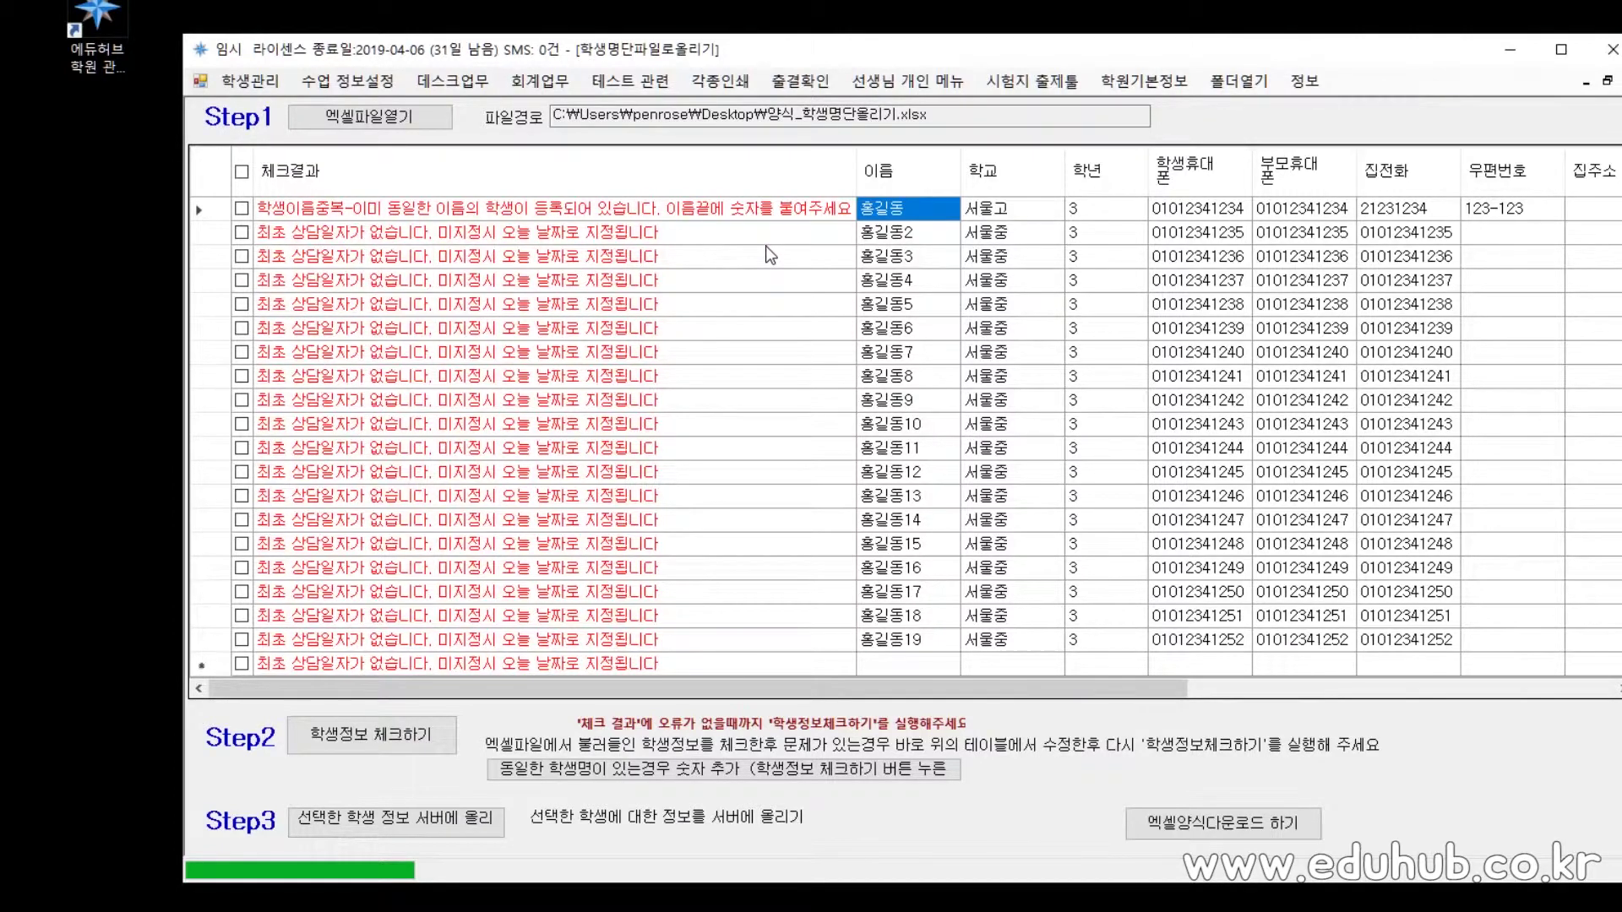
left_click(951, 212)
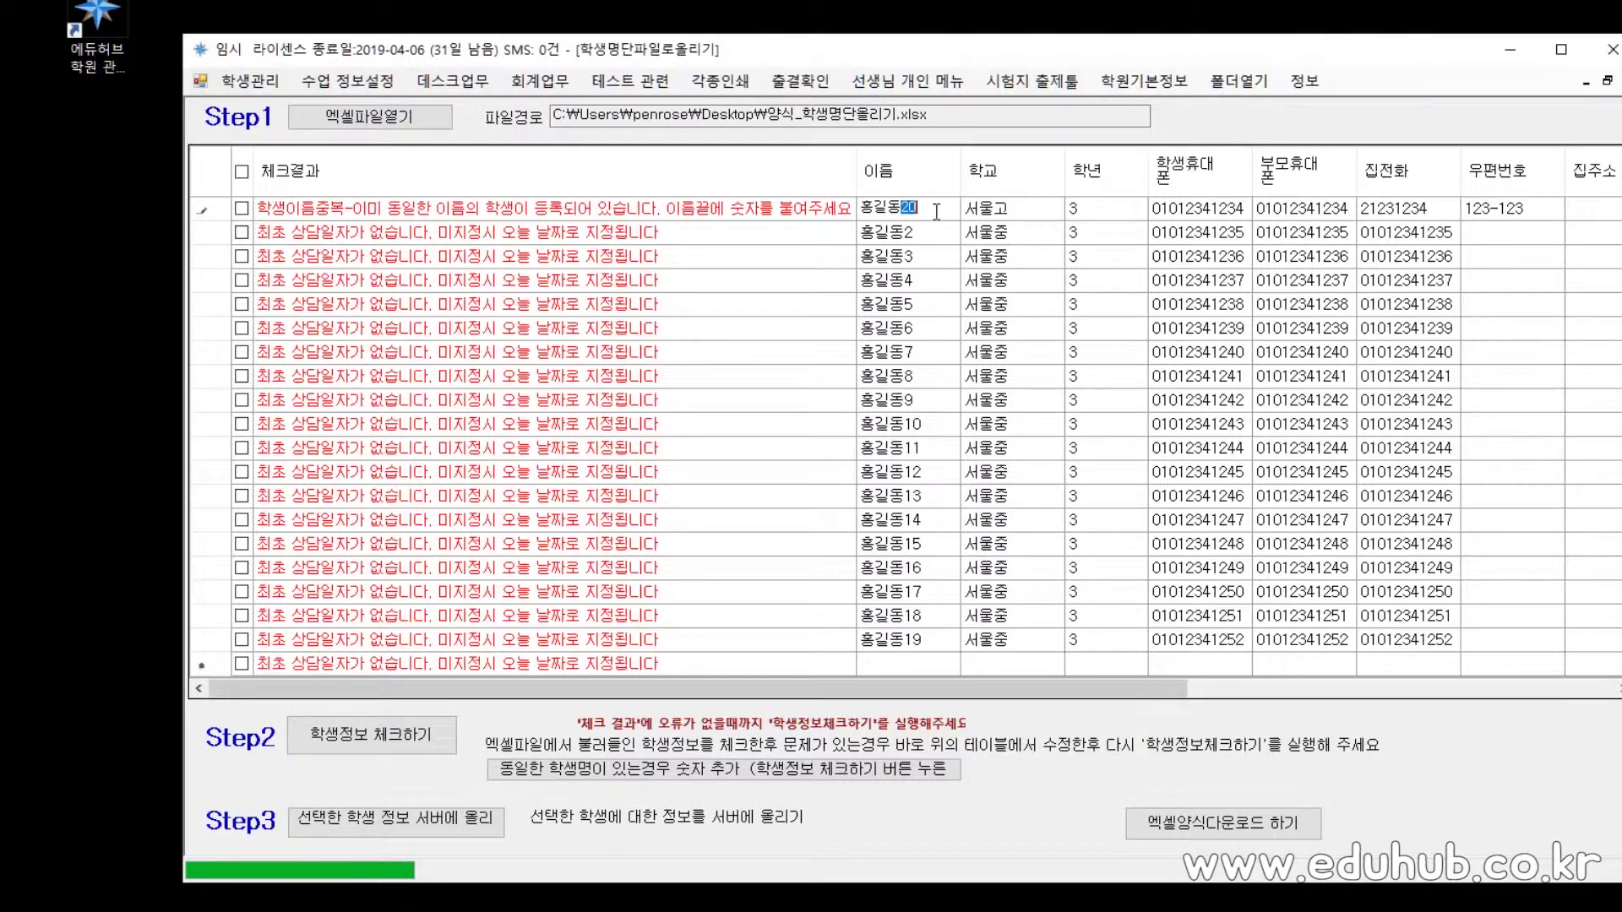
key("Return")
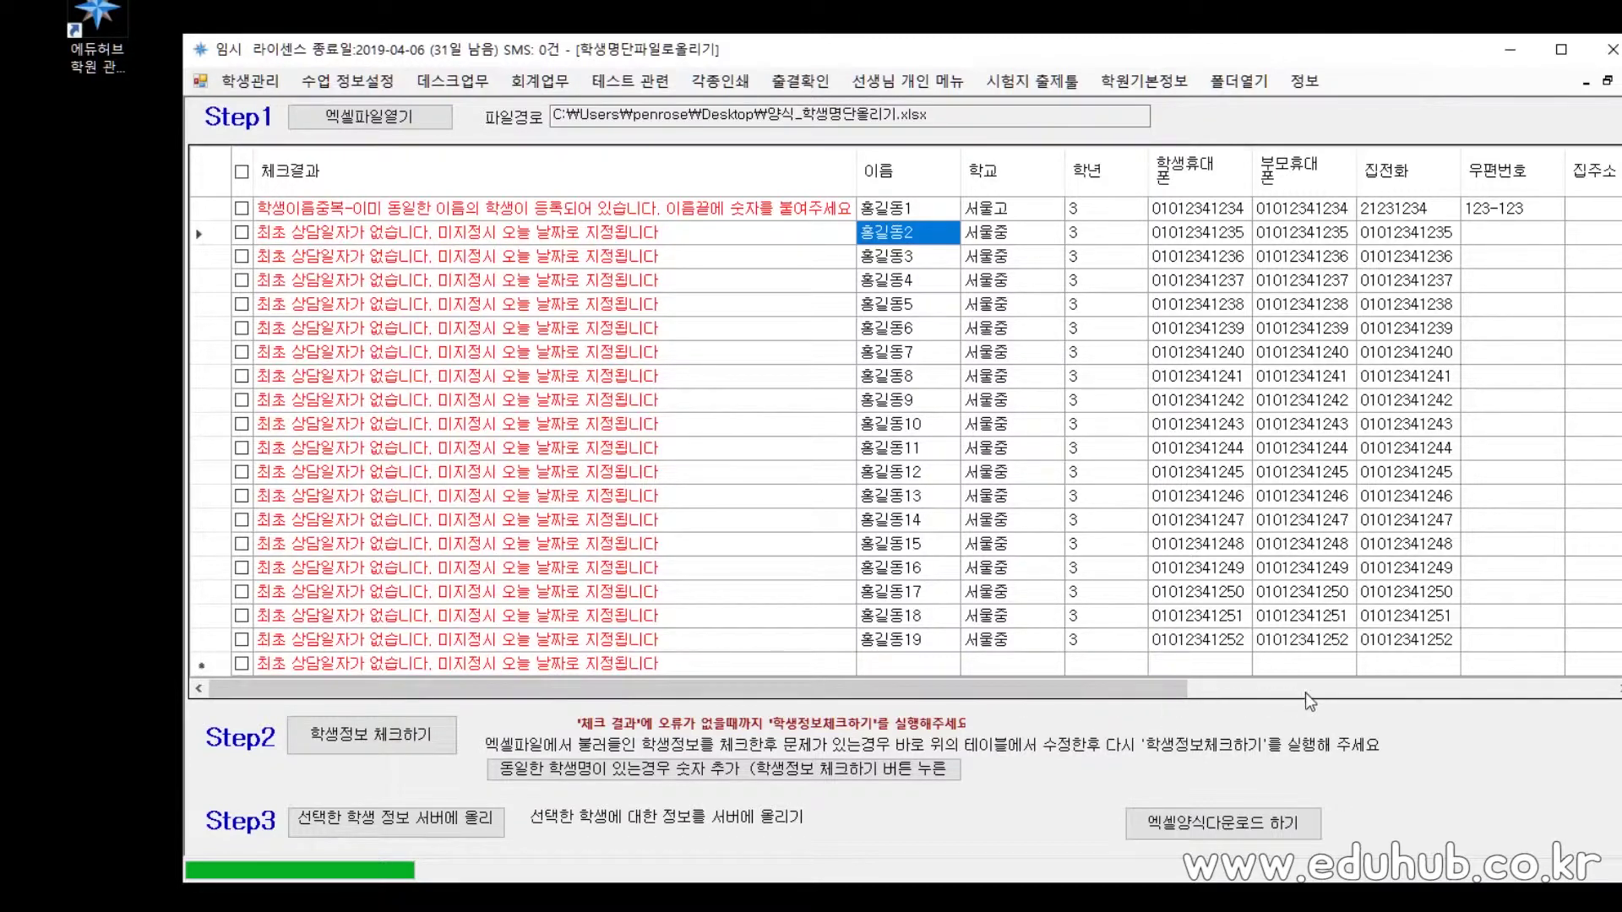
left_click(1342, 694)
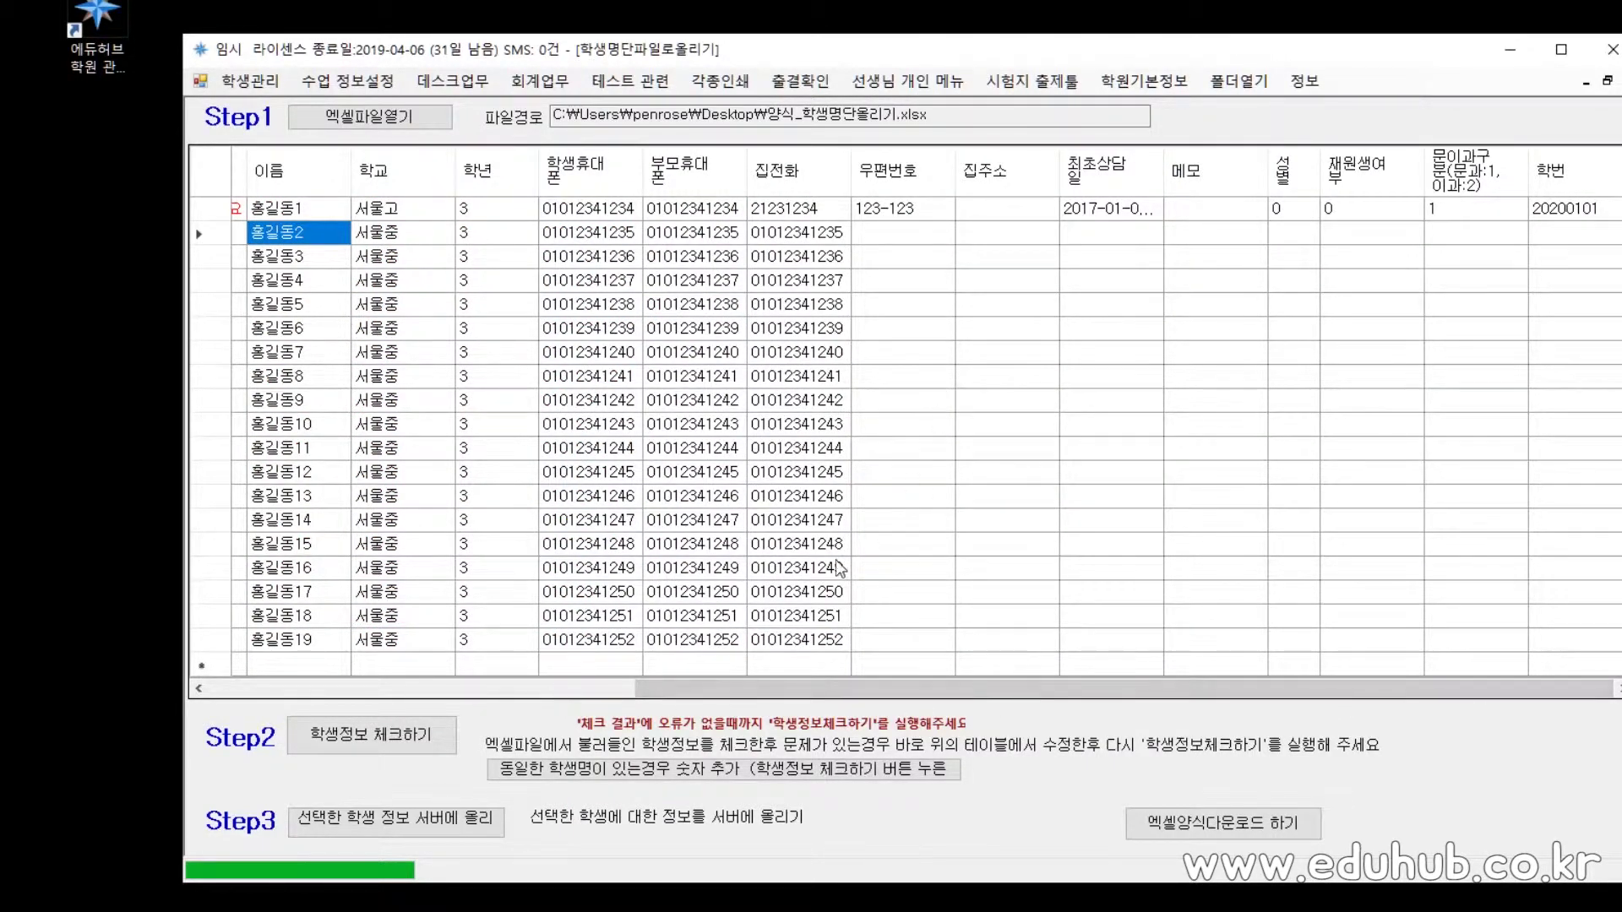
left_click(578, 689)
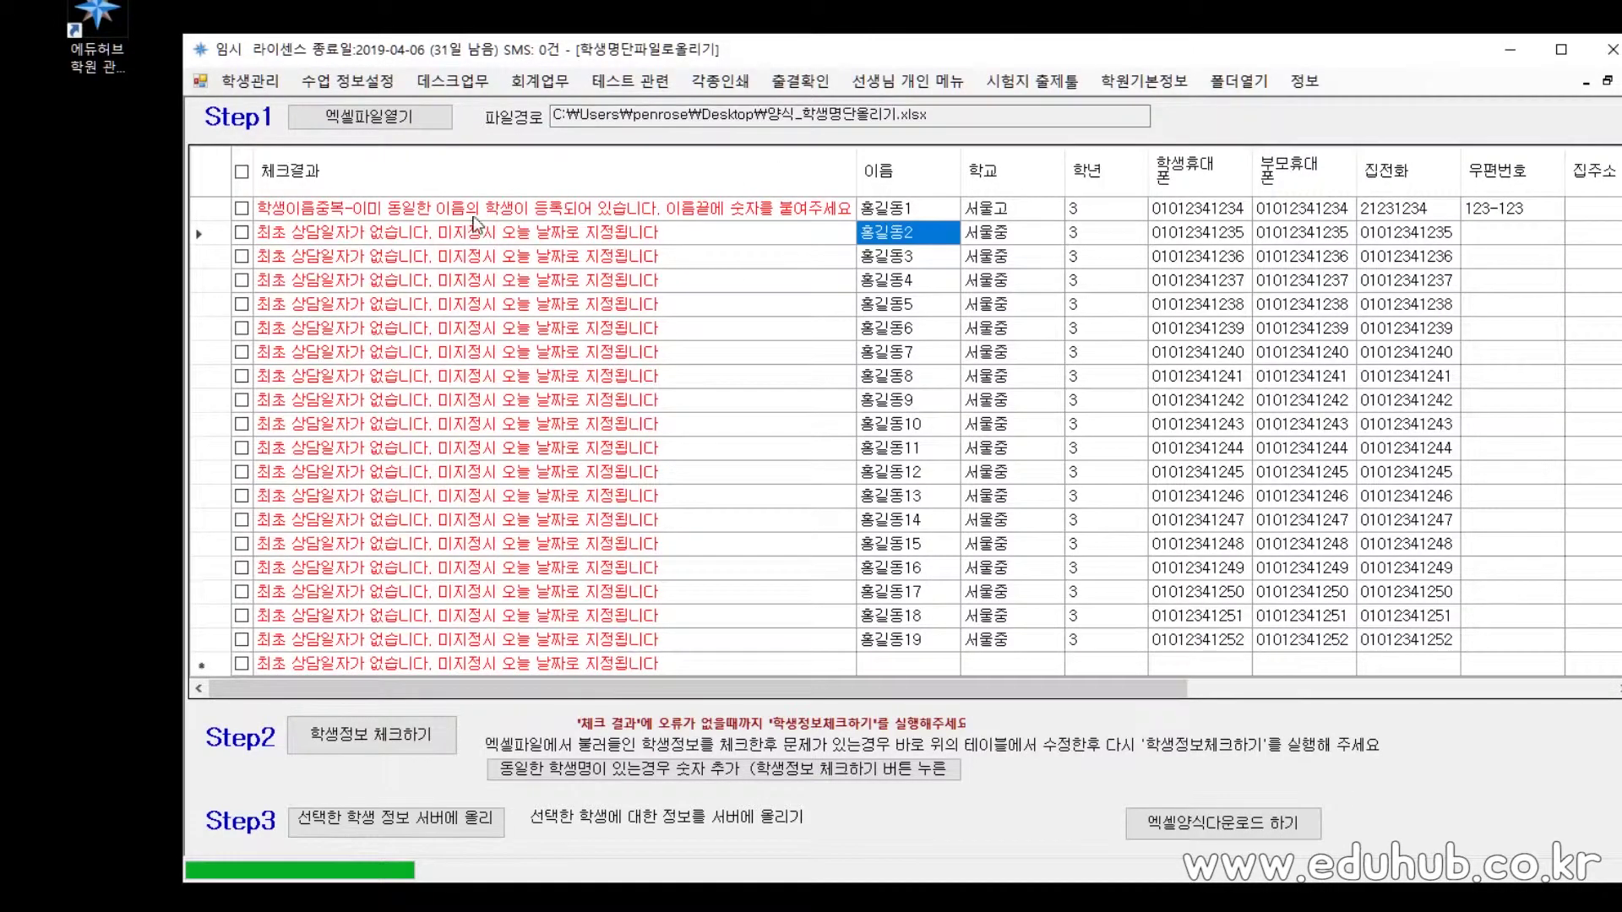
- Rerun the student information check (학생정보 체크하기) on the corrected list and acknowledge its completion
left_click(909, 217)
left_click(919, 214)
left_click(919, 241)
left_click(358, 756)
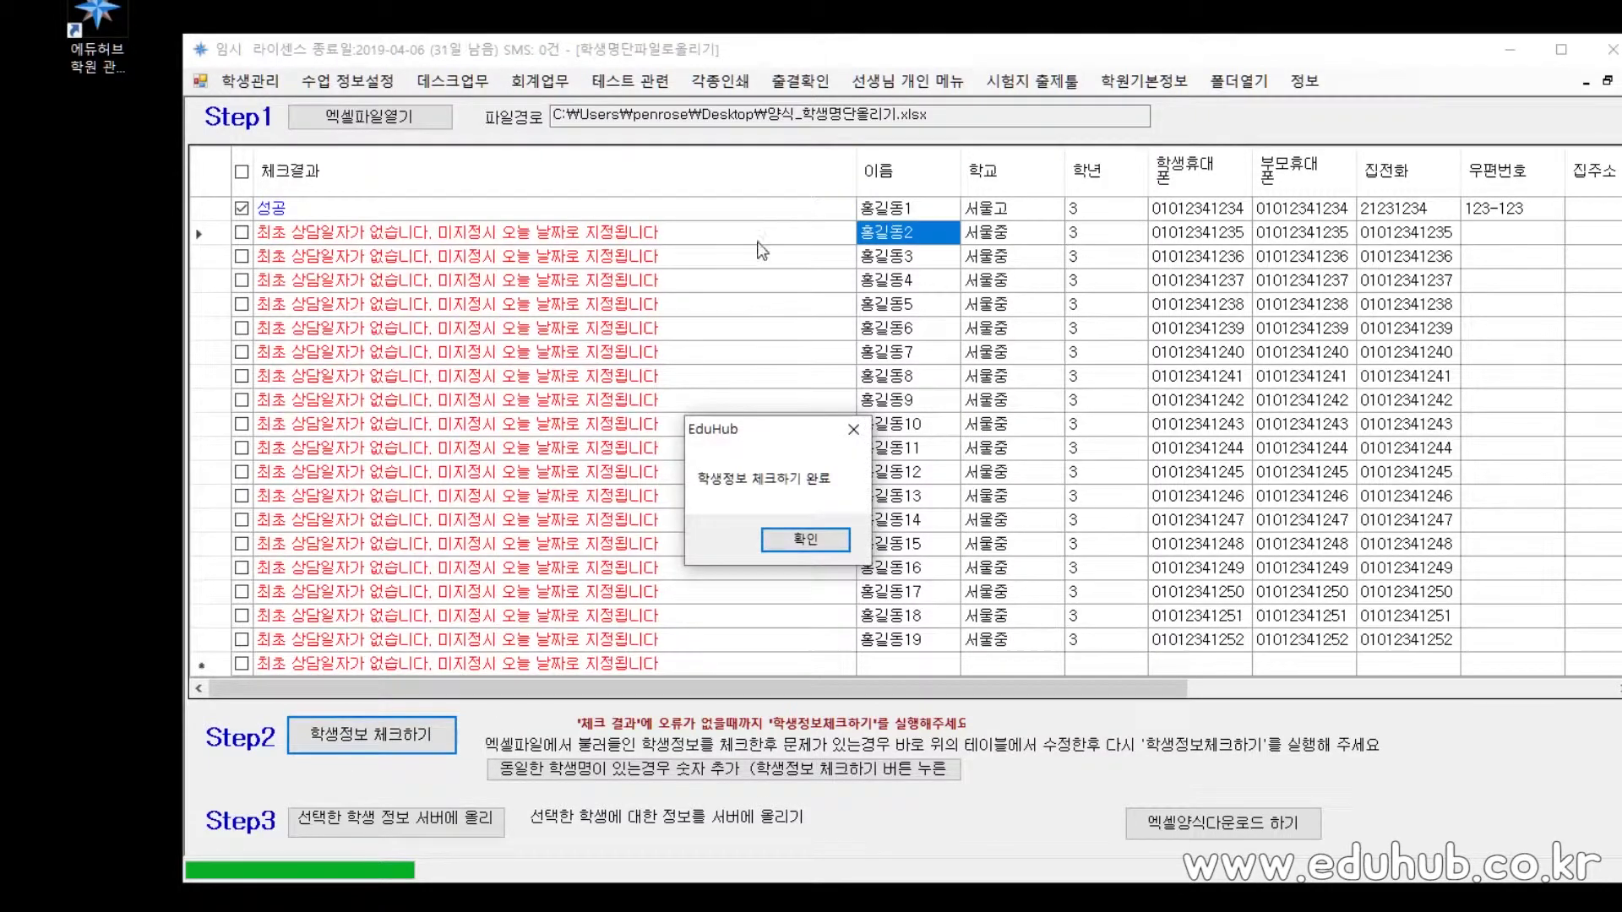
left_click(766, 537)
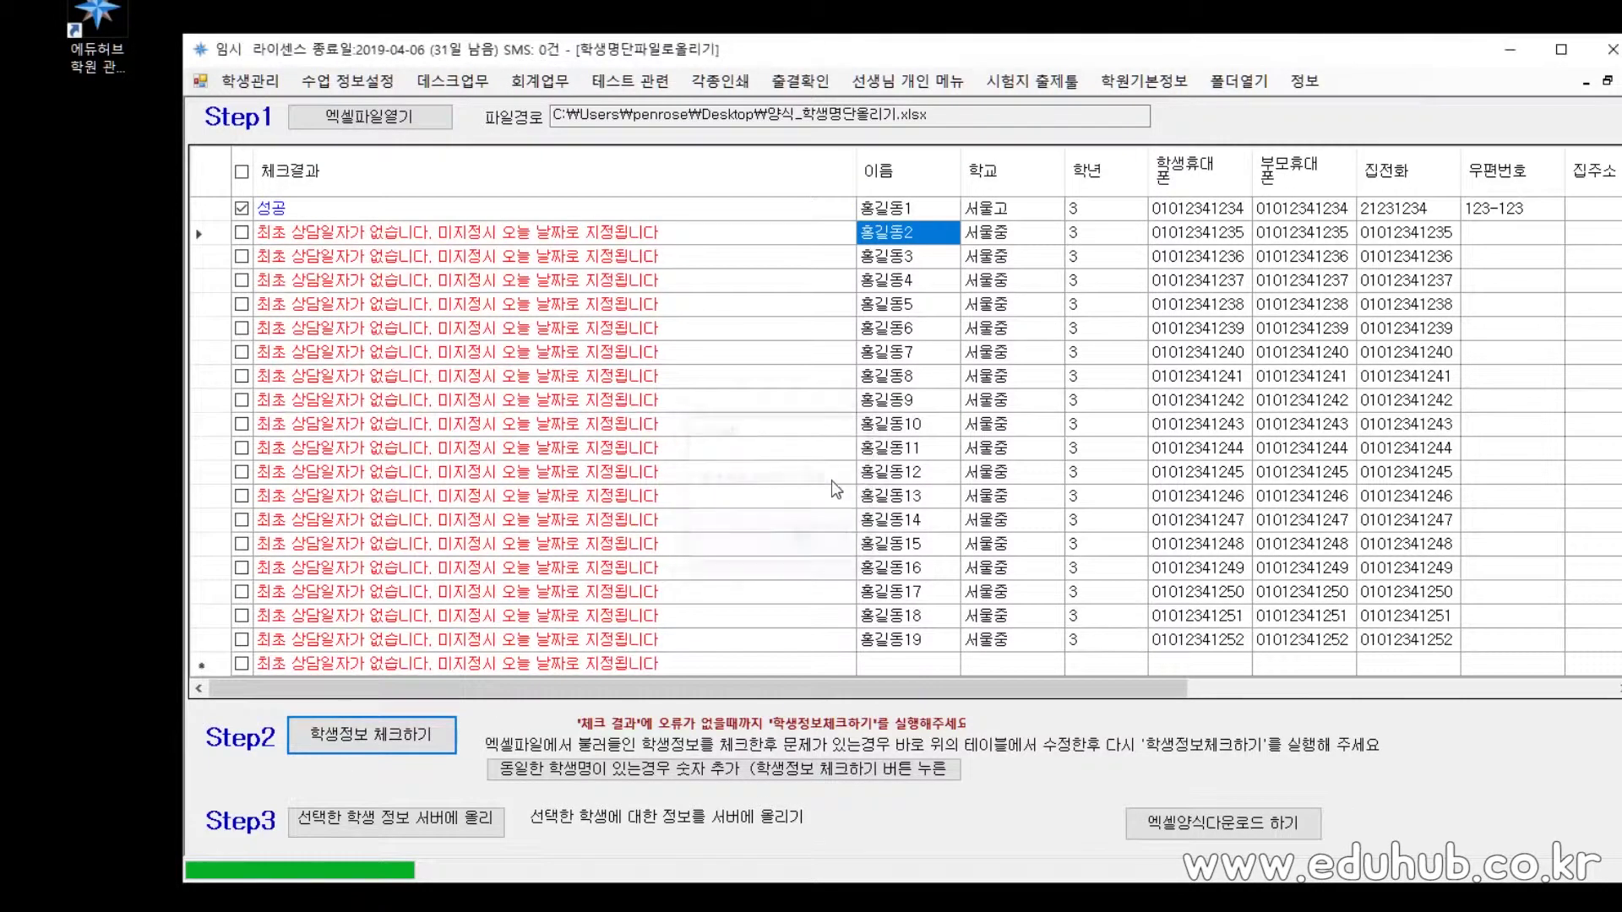
- Compare the first row's first consultation date (최초상담일) with the check results of the remaining rows
left_click(905, 212)
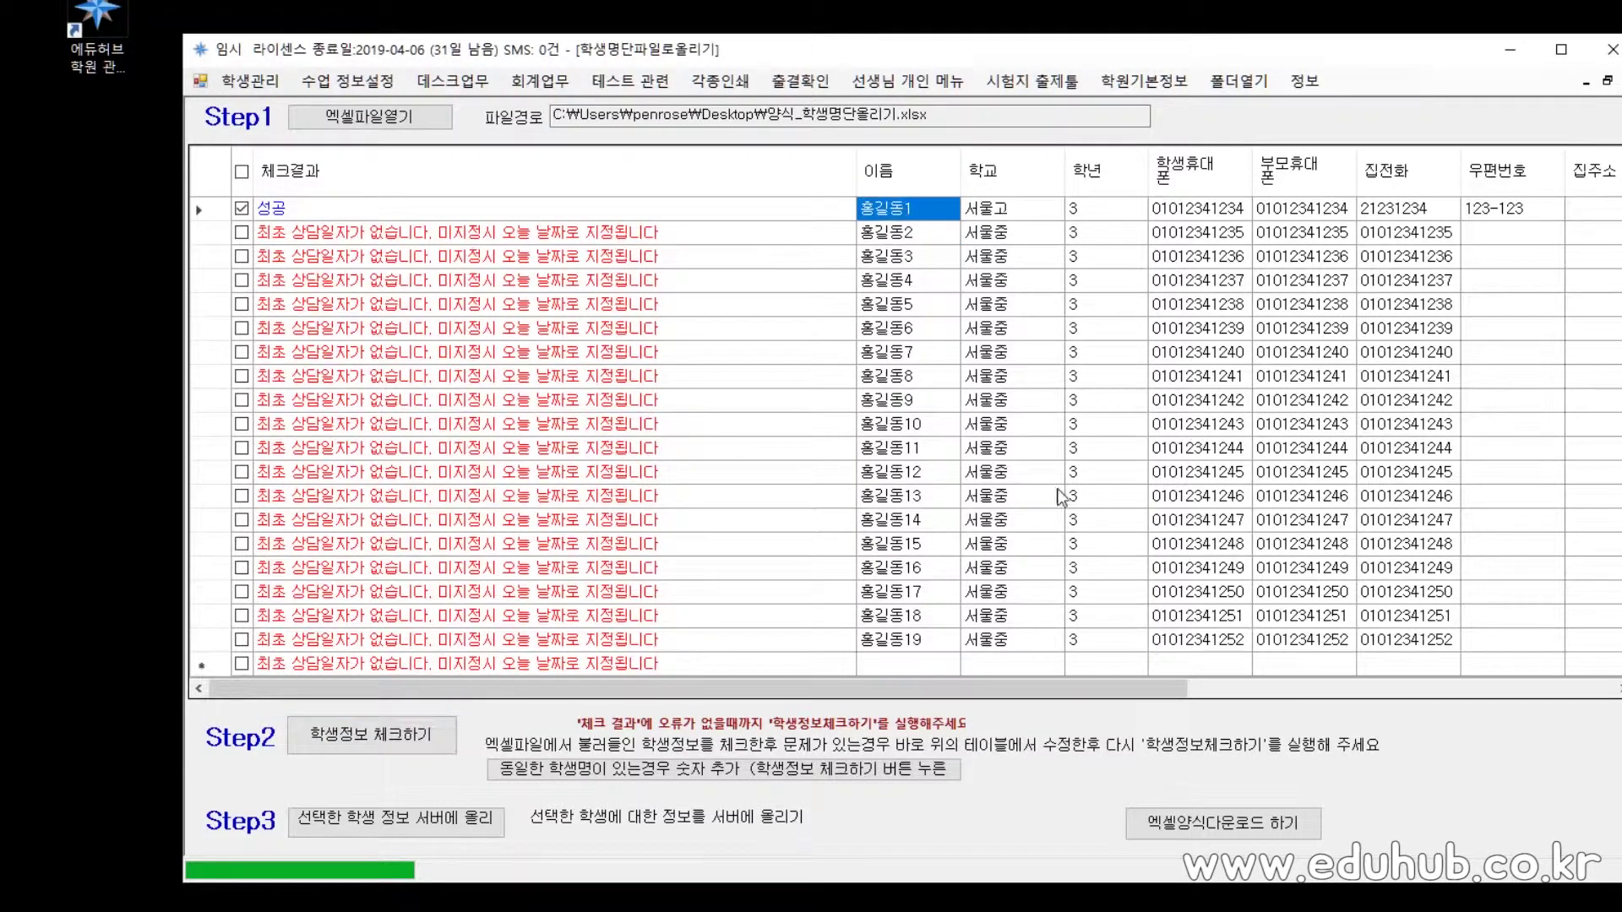
left_click(1215, 687)
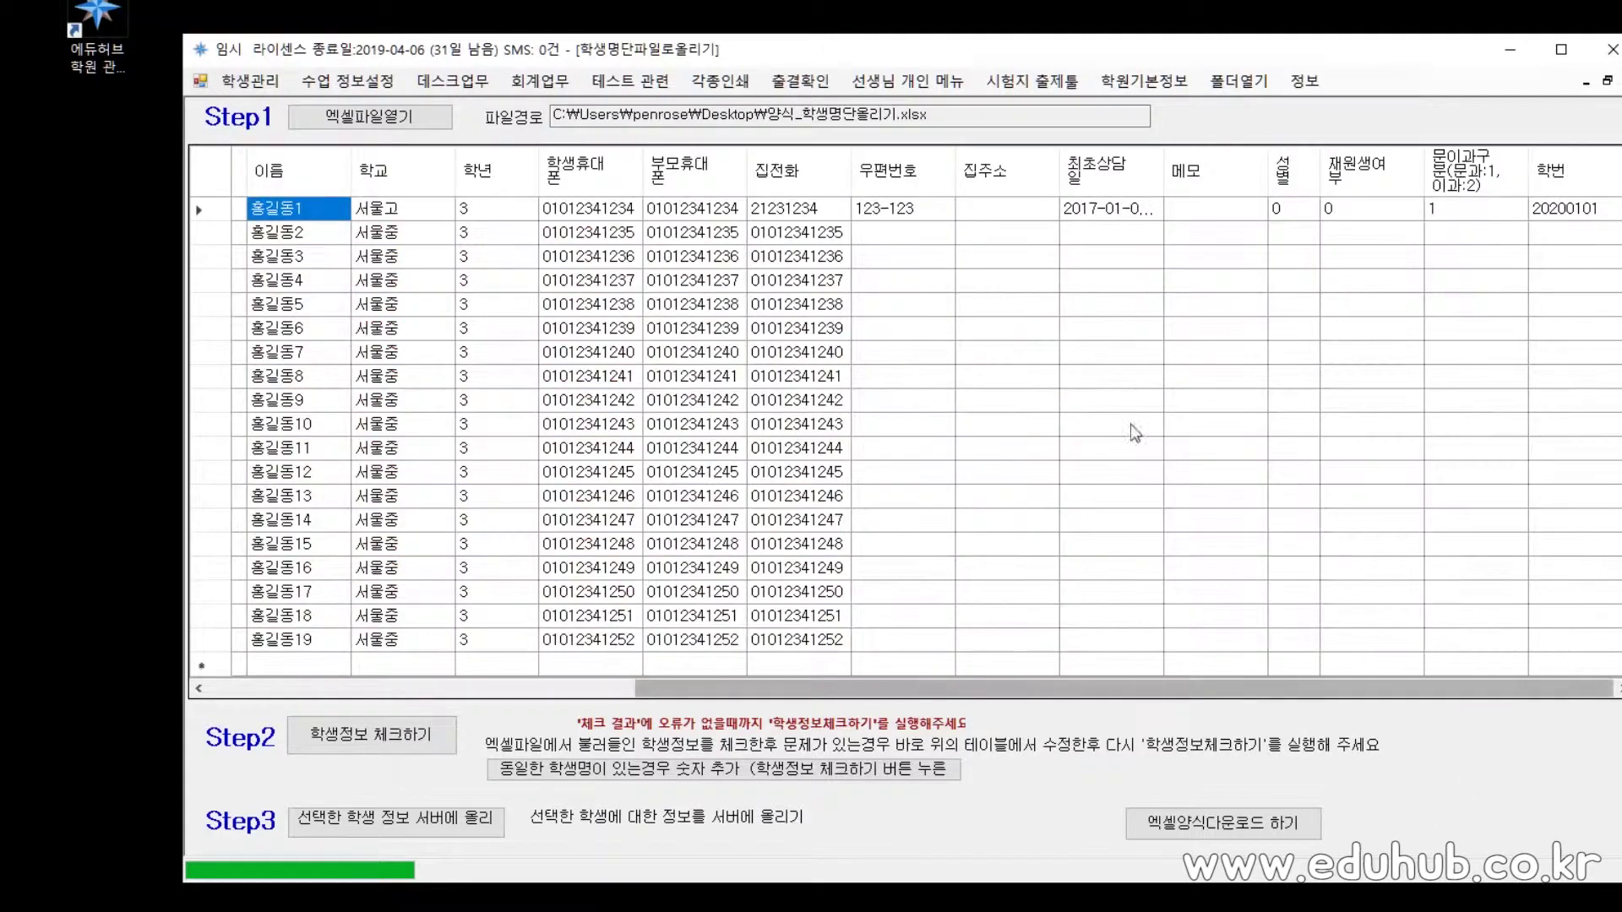
left_click(1151, 210)
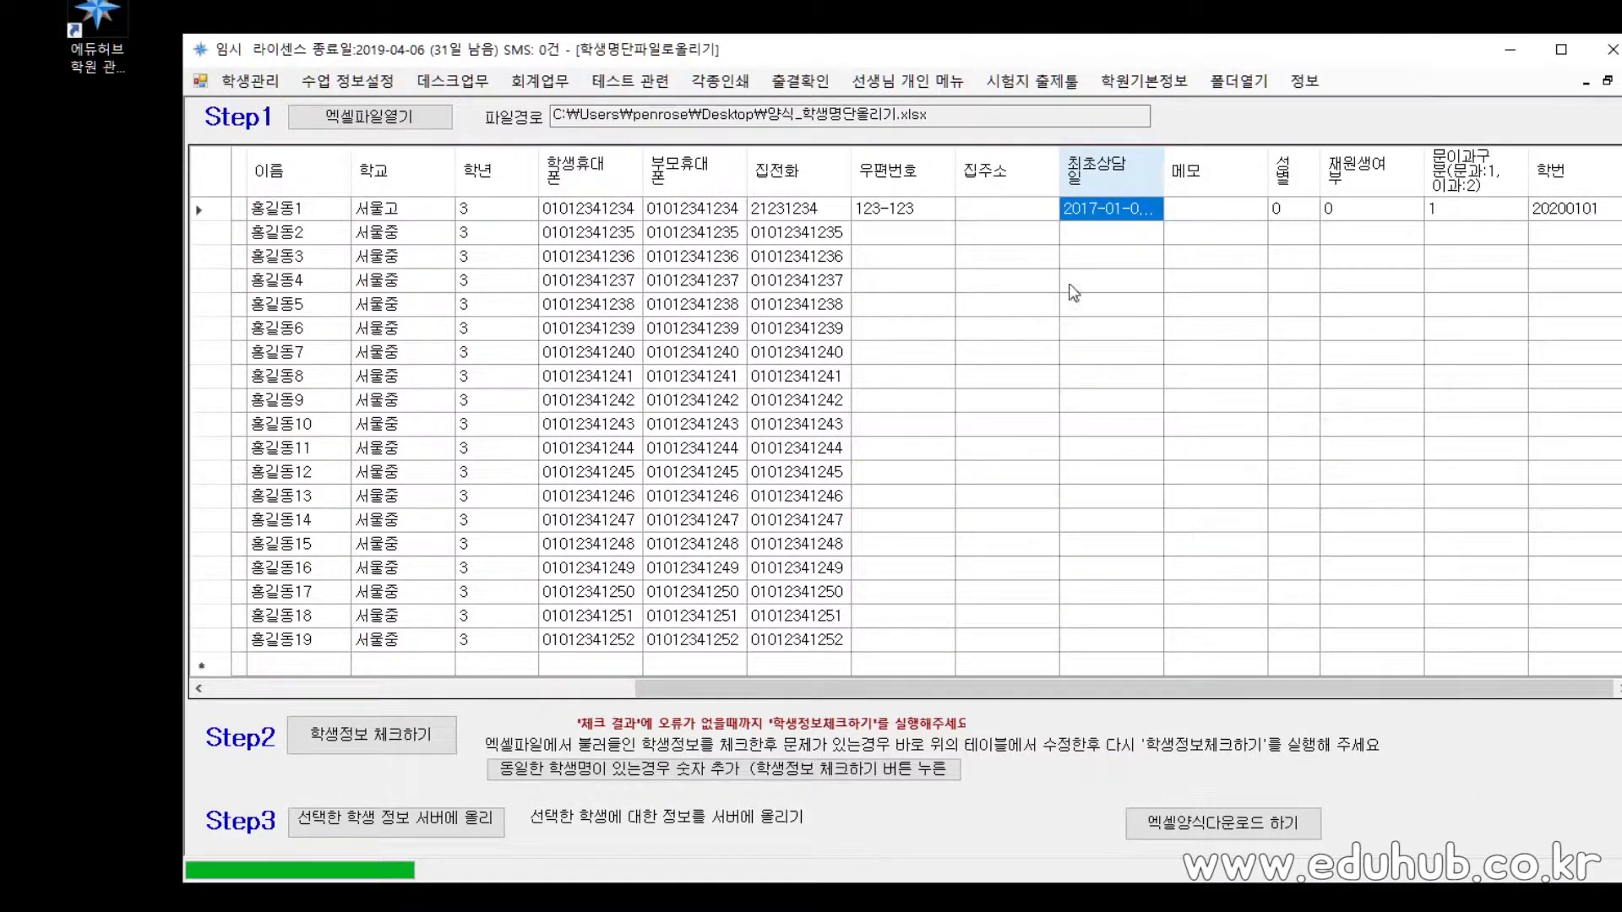
left_click(540, 690)
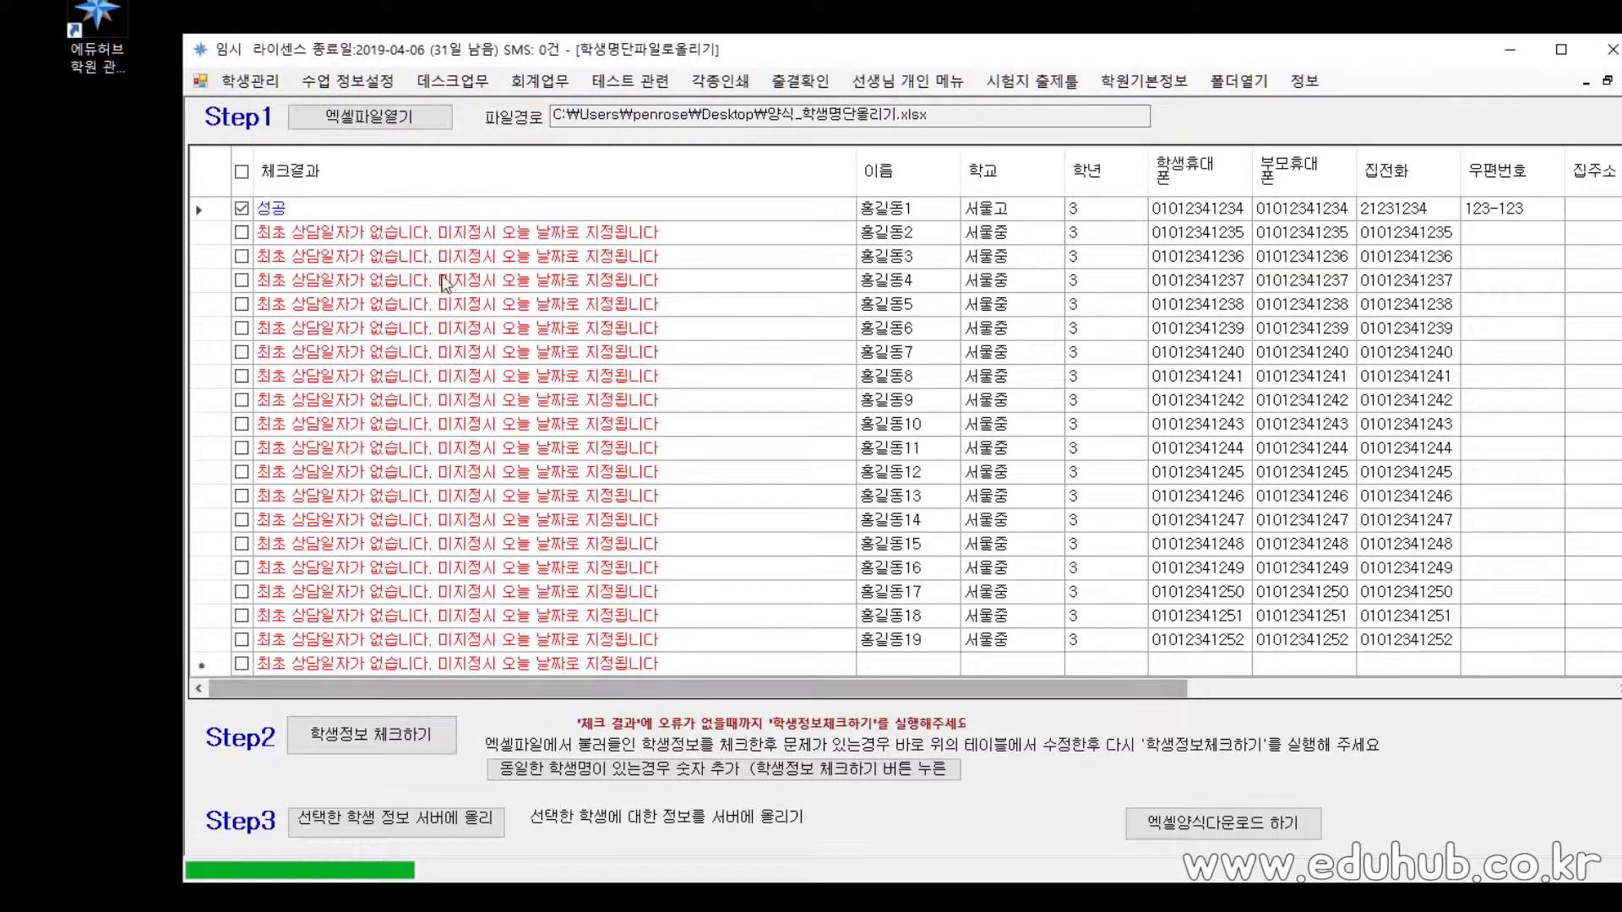
left_click_drag(473, 256, 635, 624)
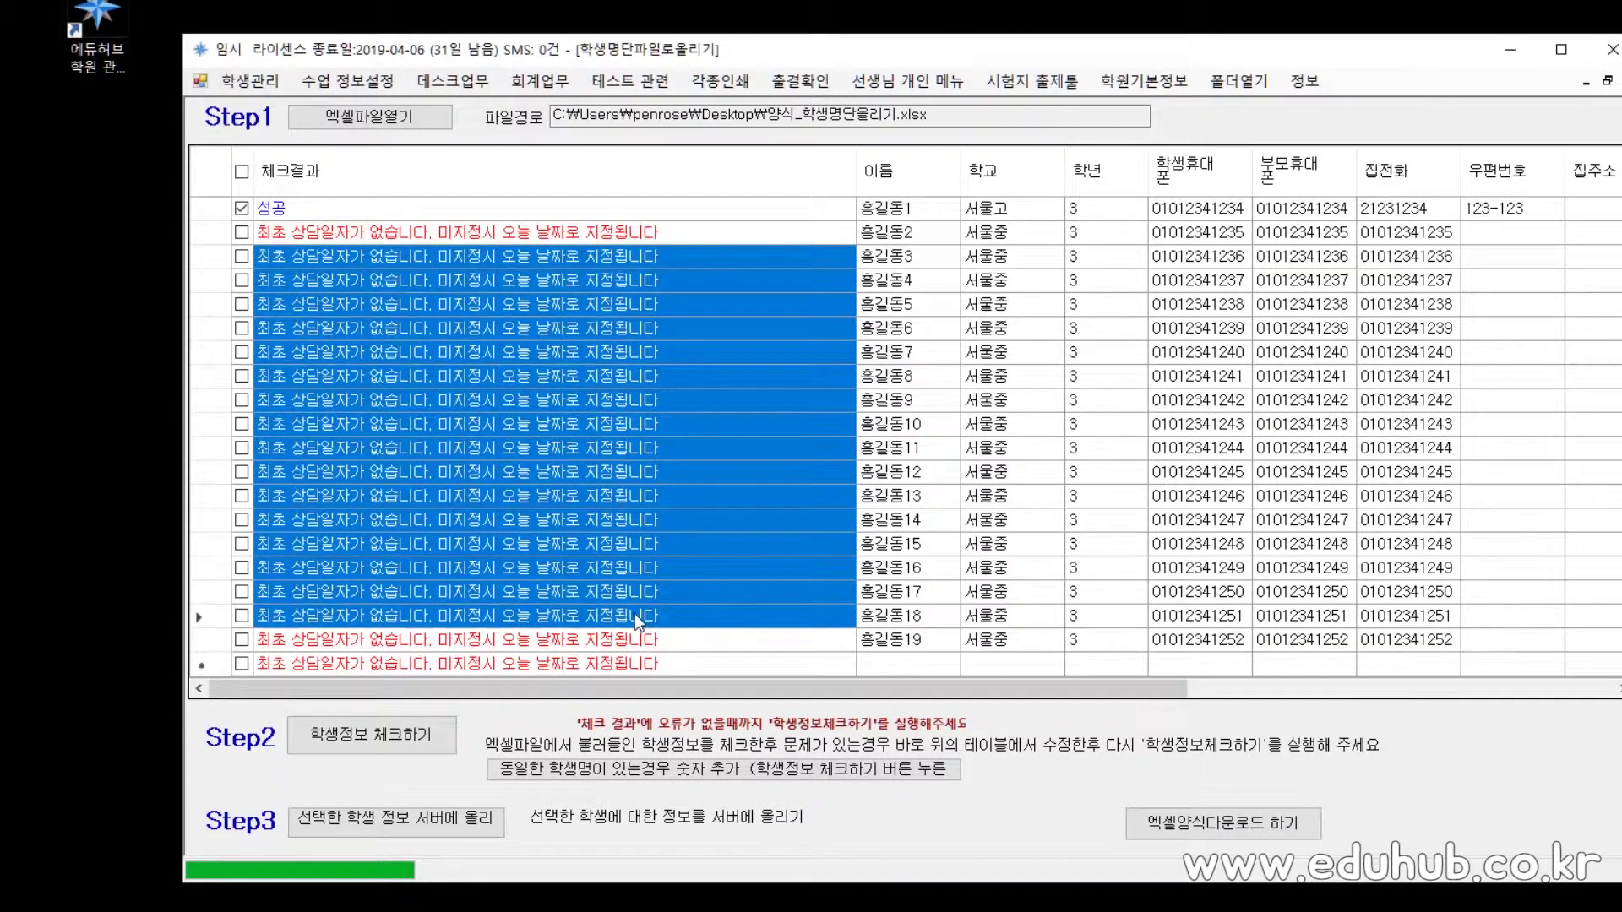
left_click_drag(386, 236, 499, 624)
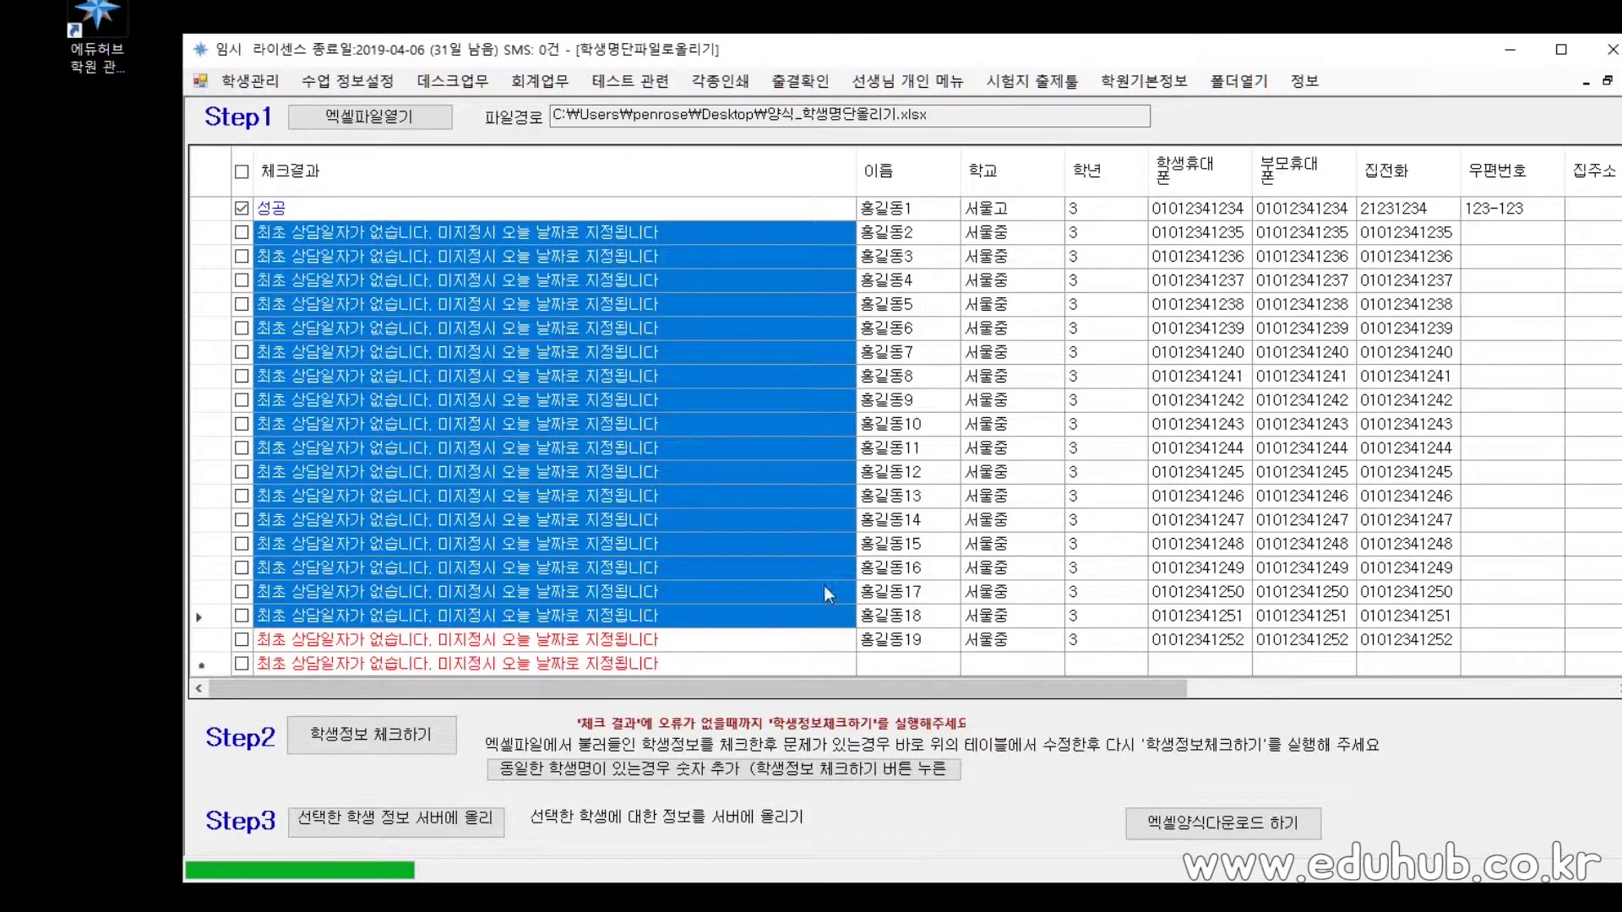
left_click(655, 447)
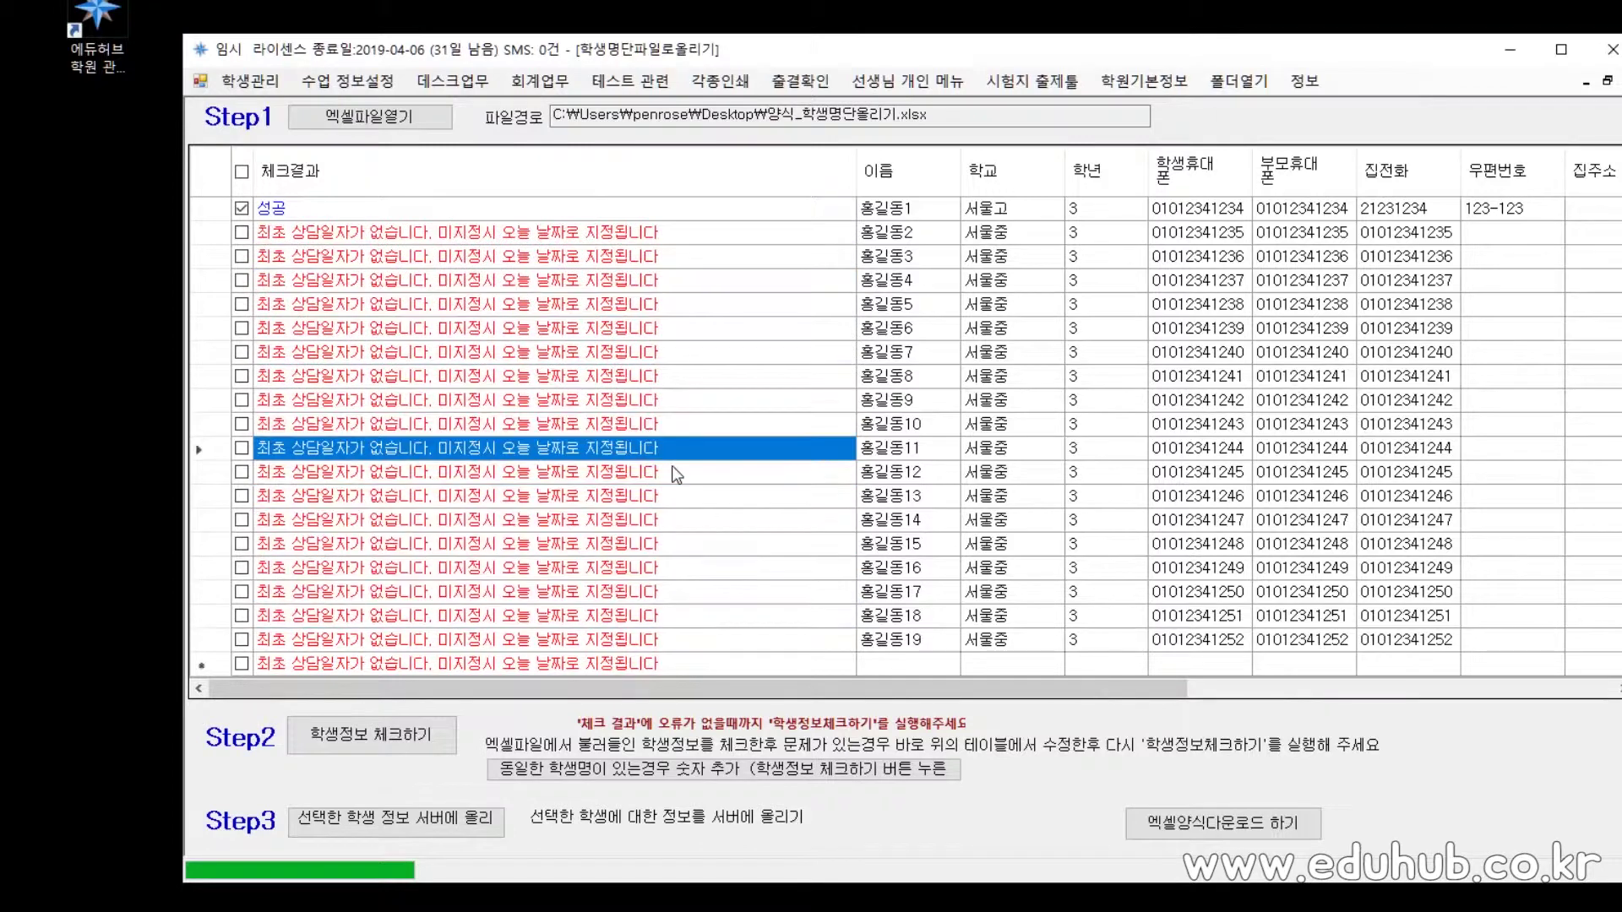
- Select all student rows for upload, leaving the empty last row unchecked
left_click(256, 238)
left_click(245, 173)
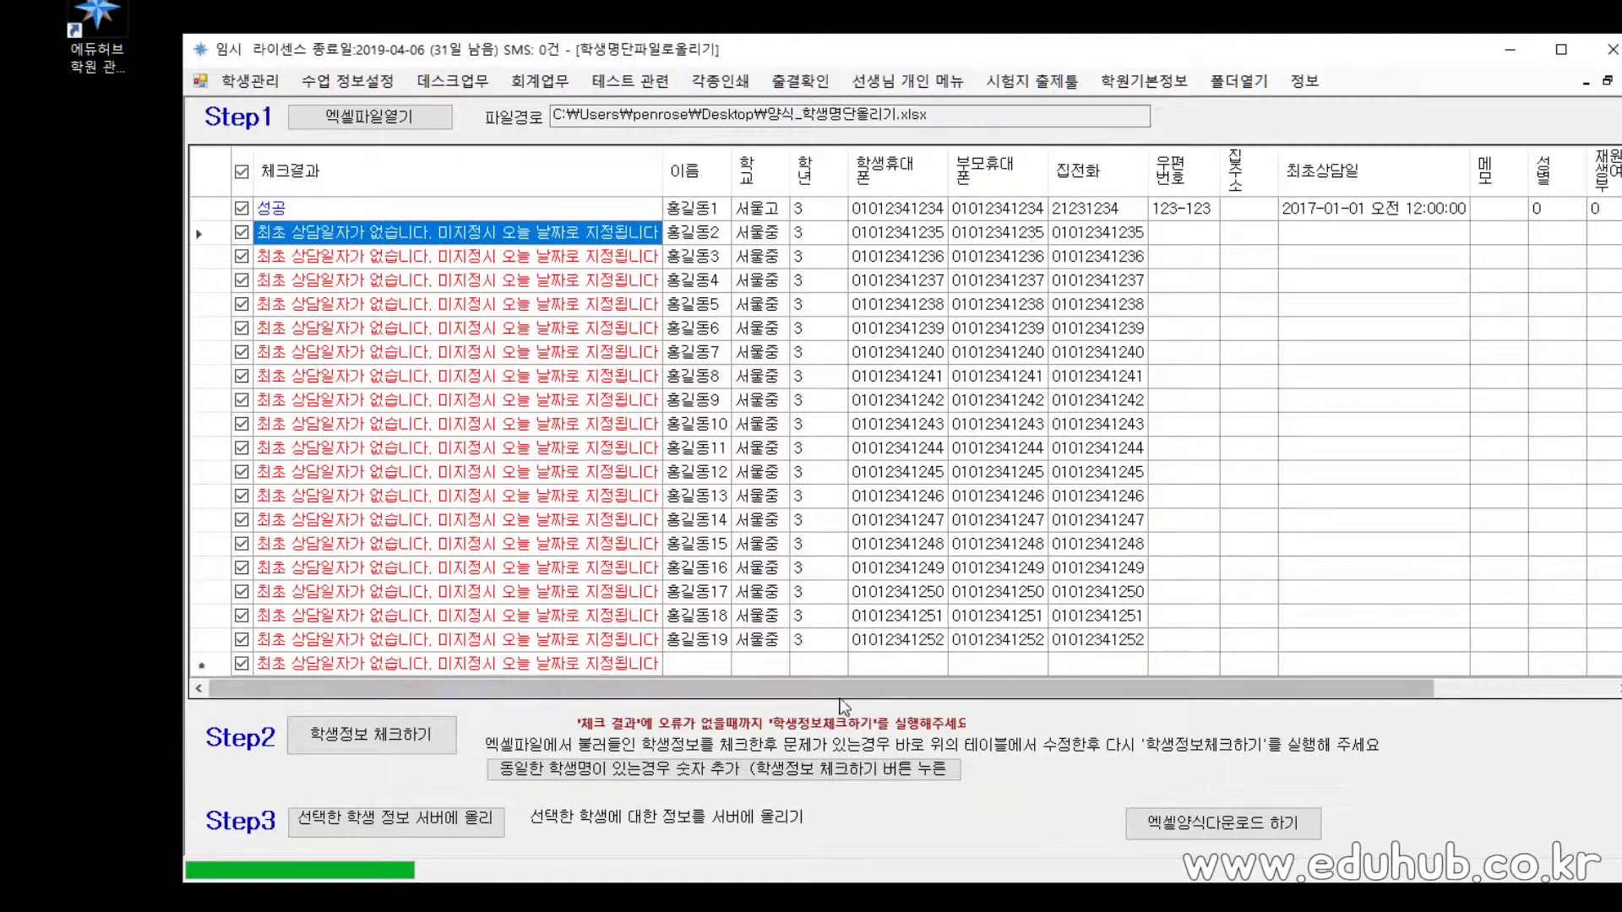
left_click(245, 665)
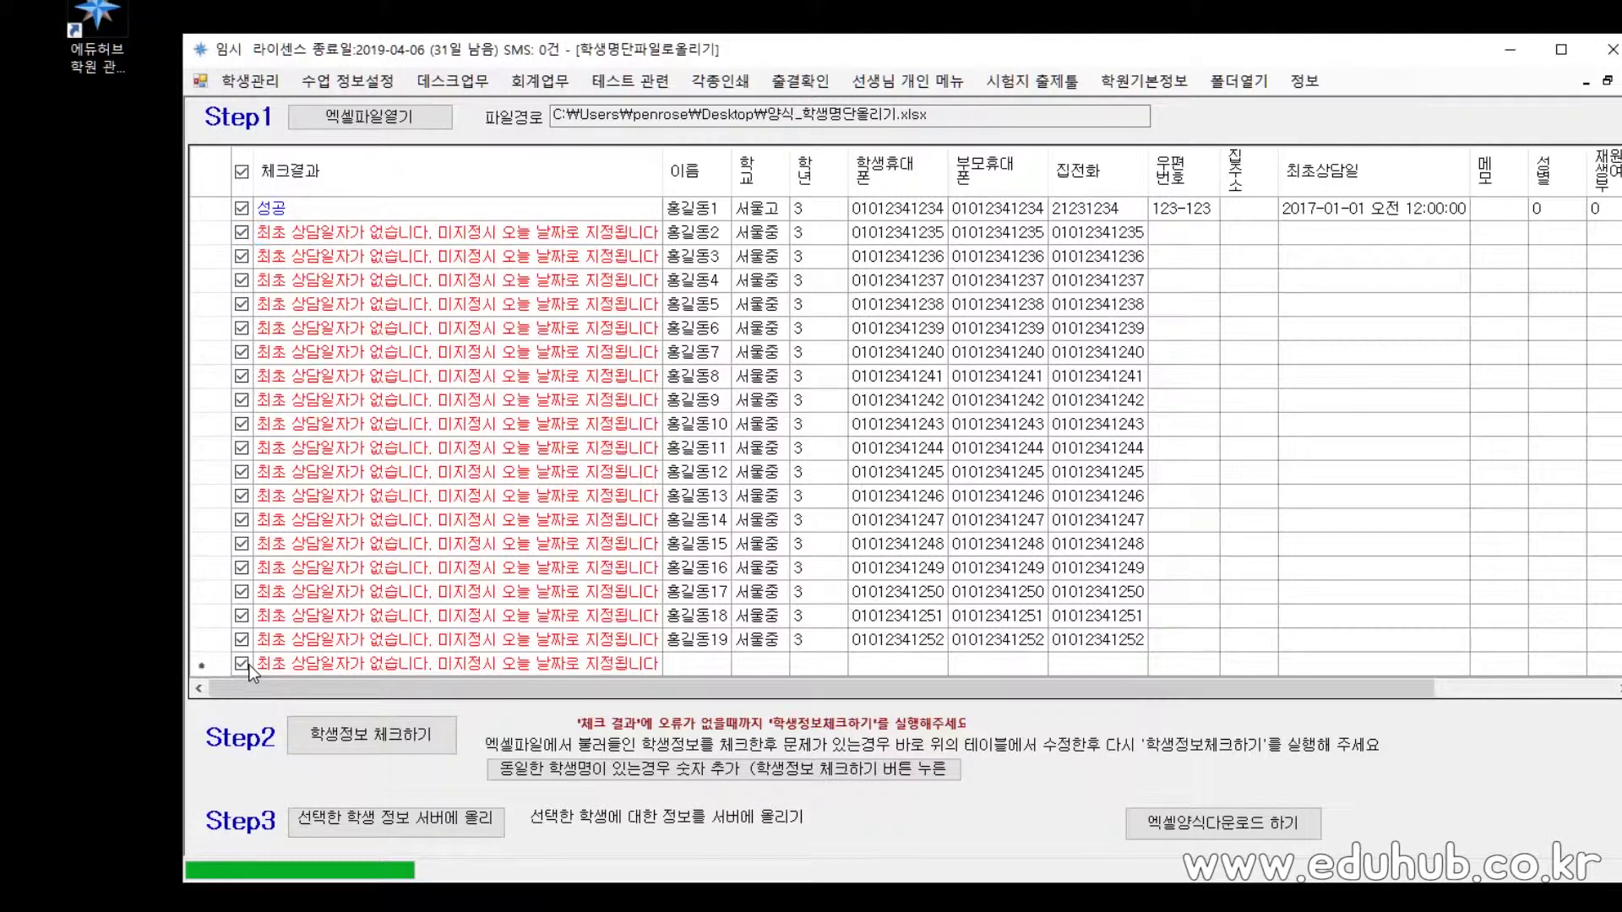
left_click(246, 666)
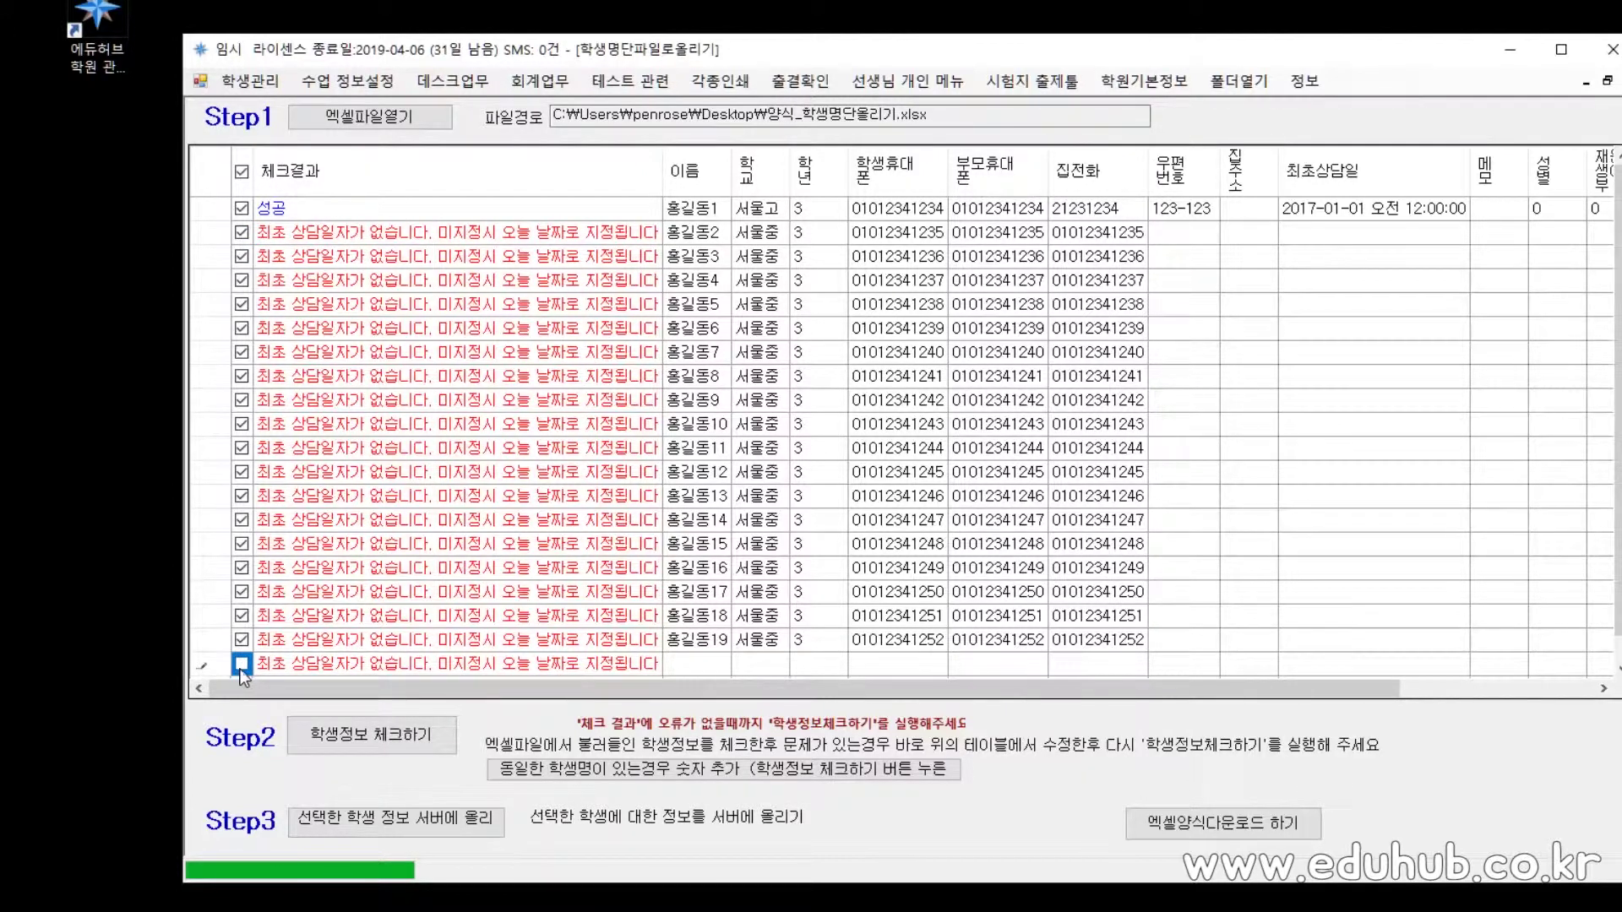
- Upload the selected students' information to the server and confirm both prompts
left_click(414, 833)
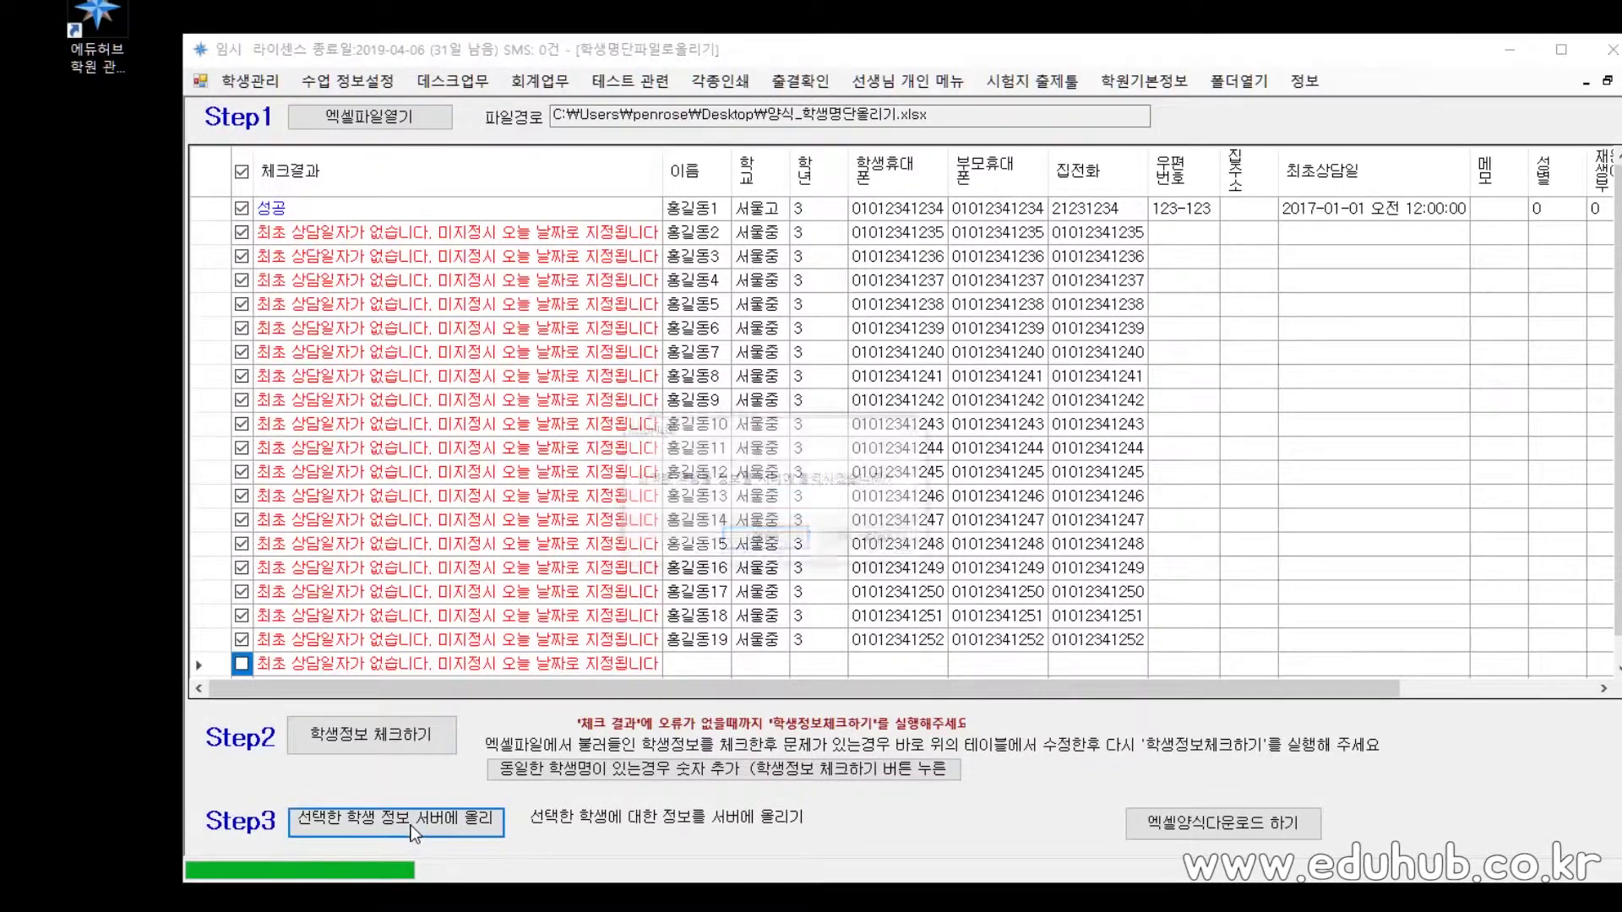
left_click(765, 540)
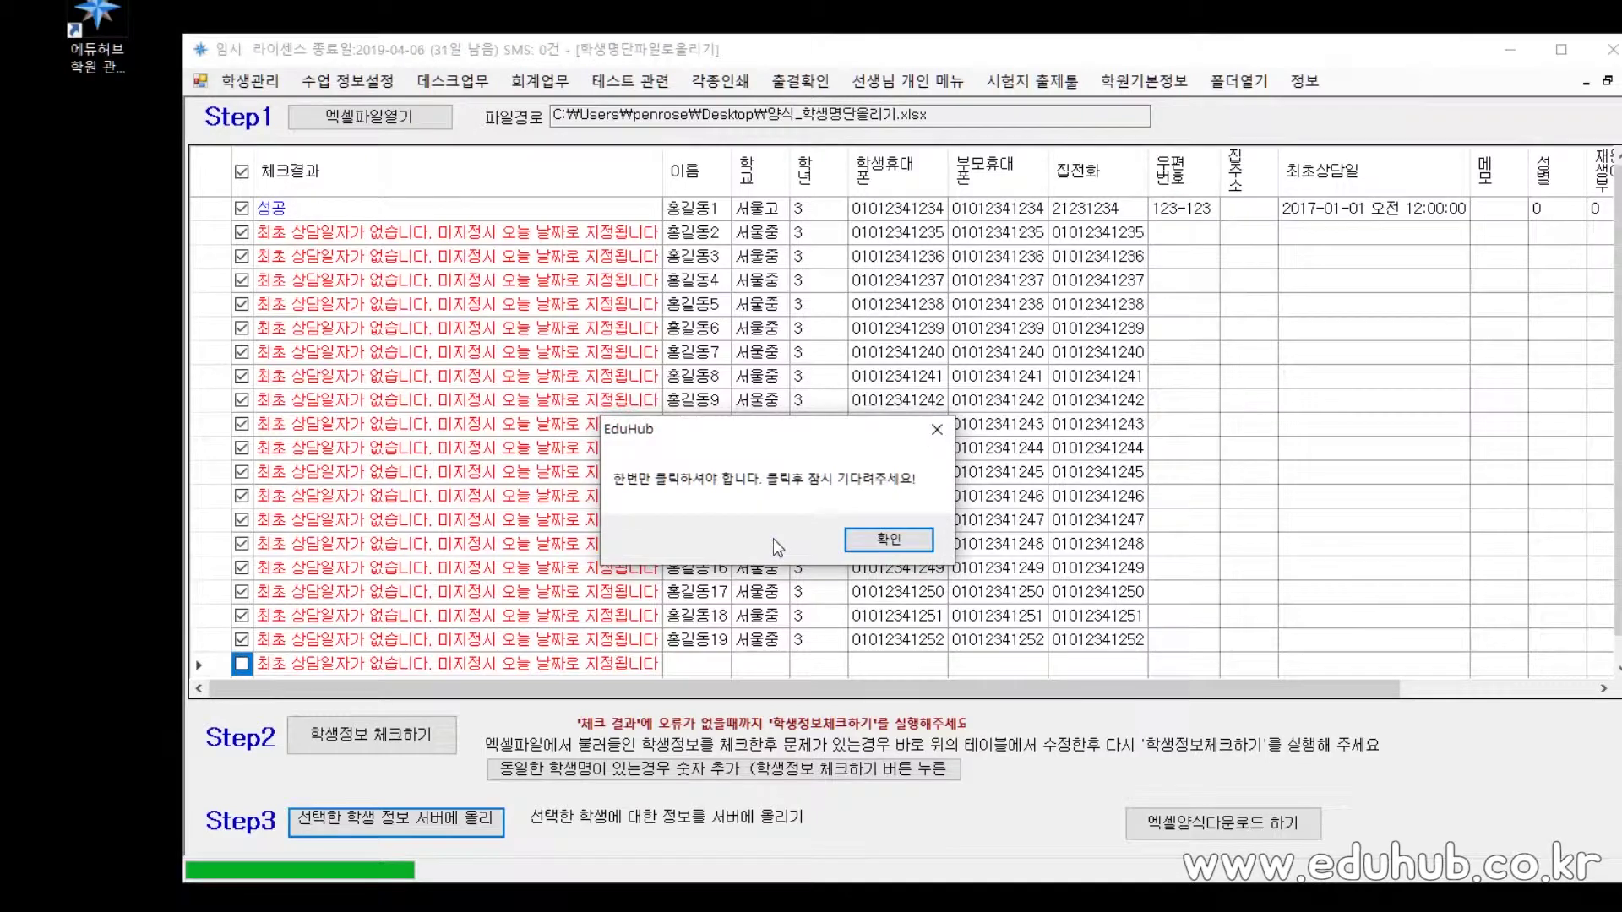
left_click(914, 551)
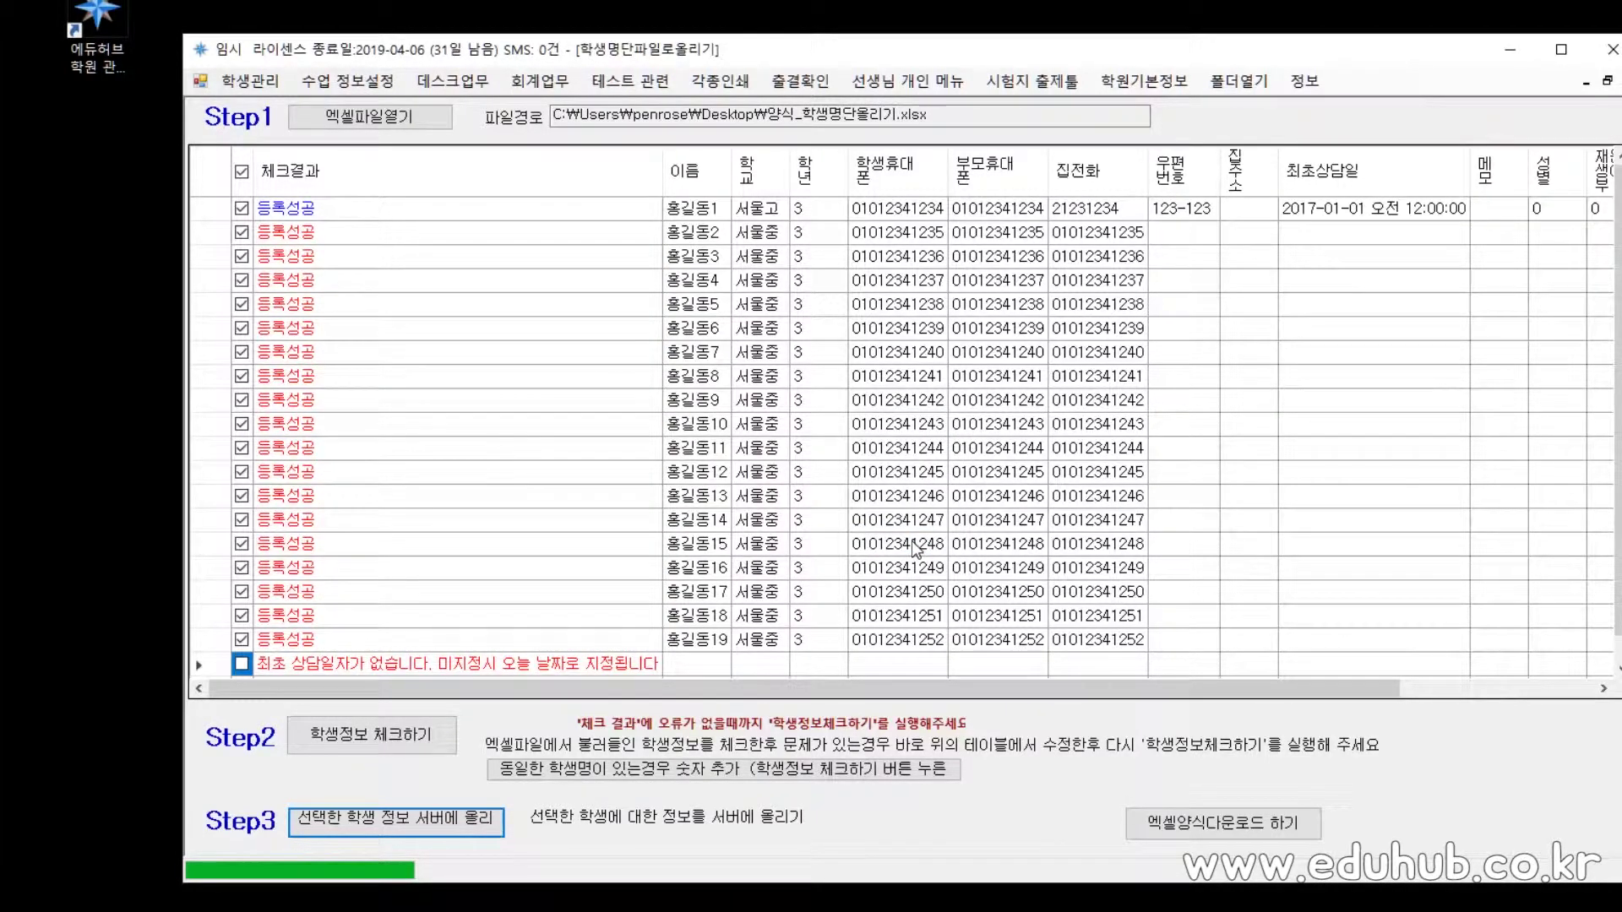
- Open student management (학생관리) and rerun the partial-name search to look through the registered students
left_click(250, 85)
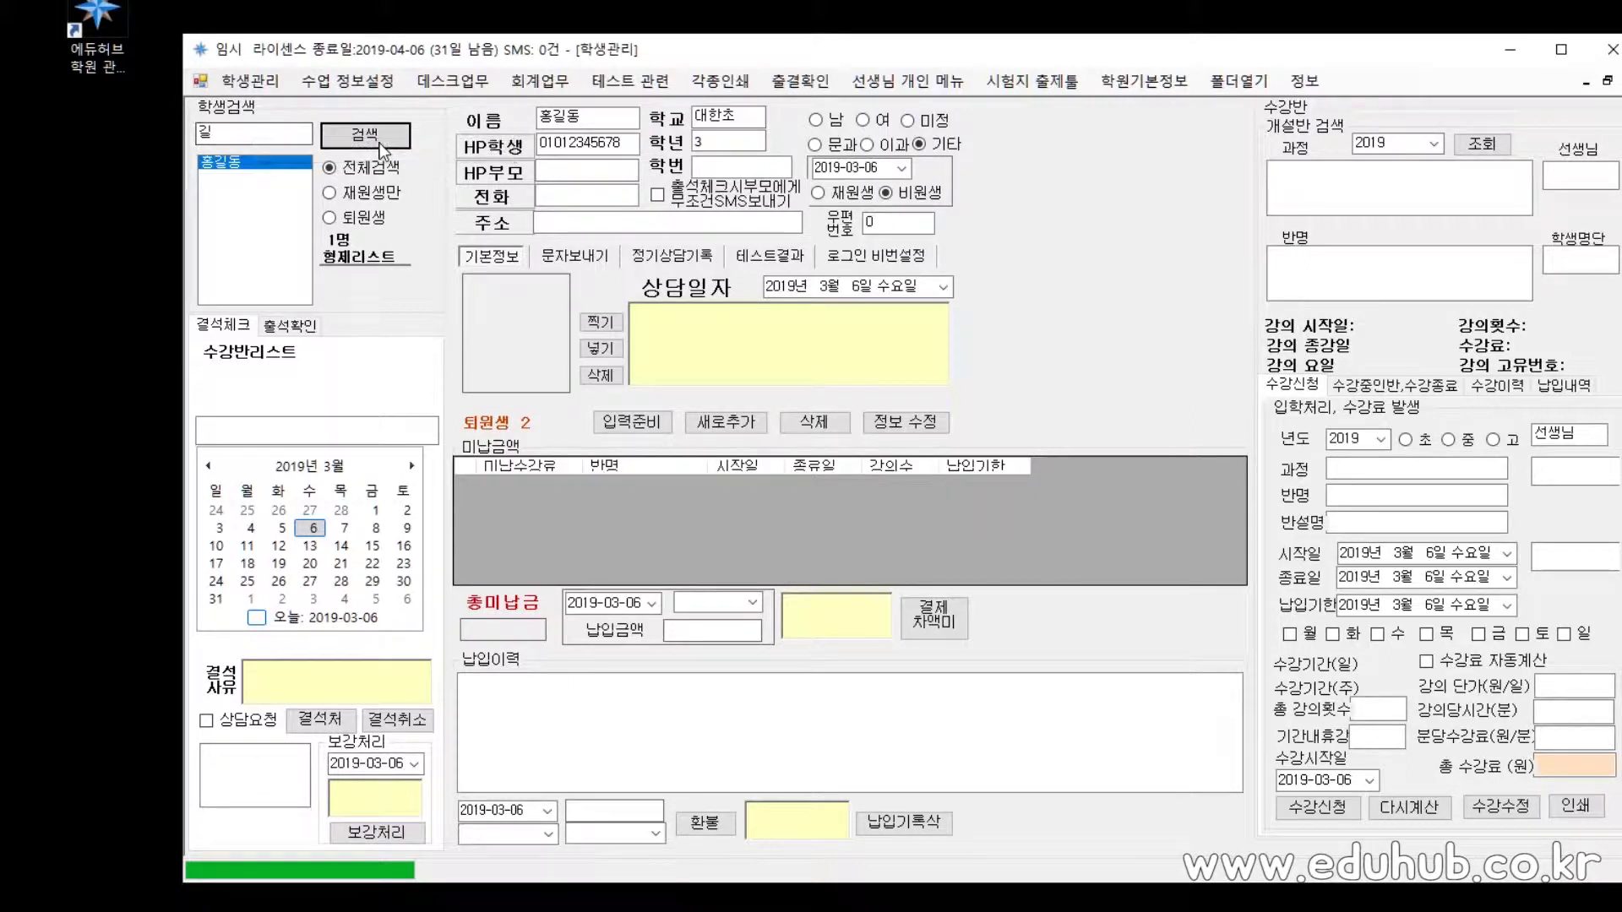
left_click(382, 152)
mouse_move(311, 199)
left_mouse_down()
mouse_move(301, 279)
mouse_move(324, 180)
left_mouse_up()
- Search the students by the number fragments 89, 78 and 79
double_click(255, 136)
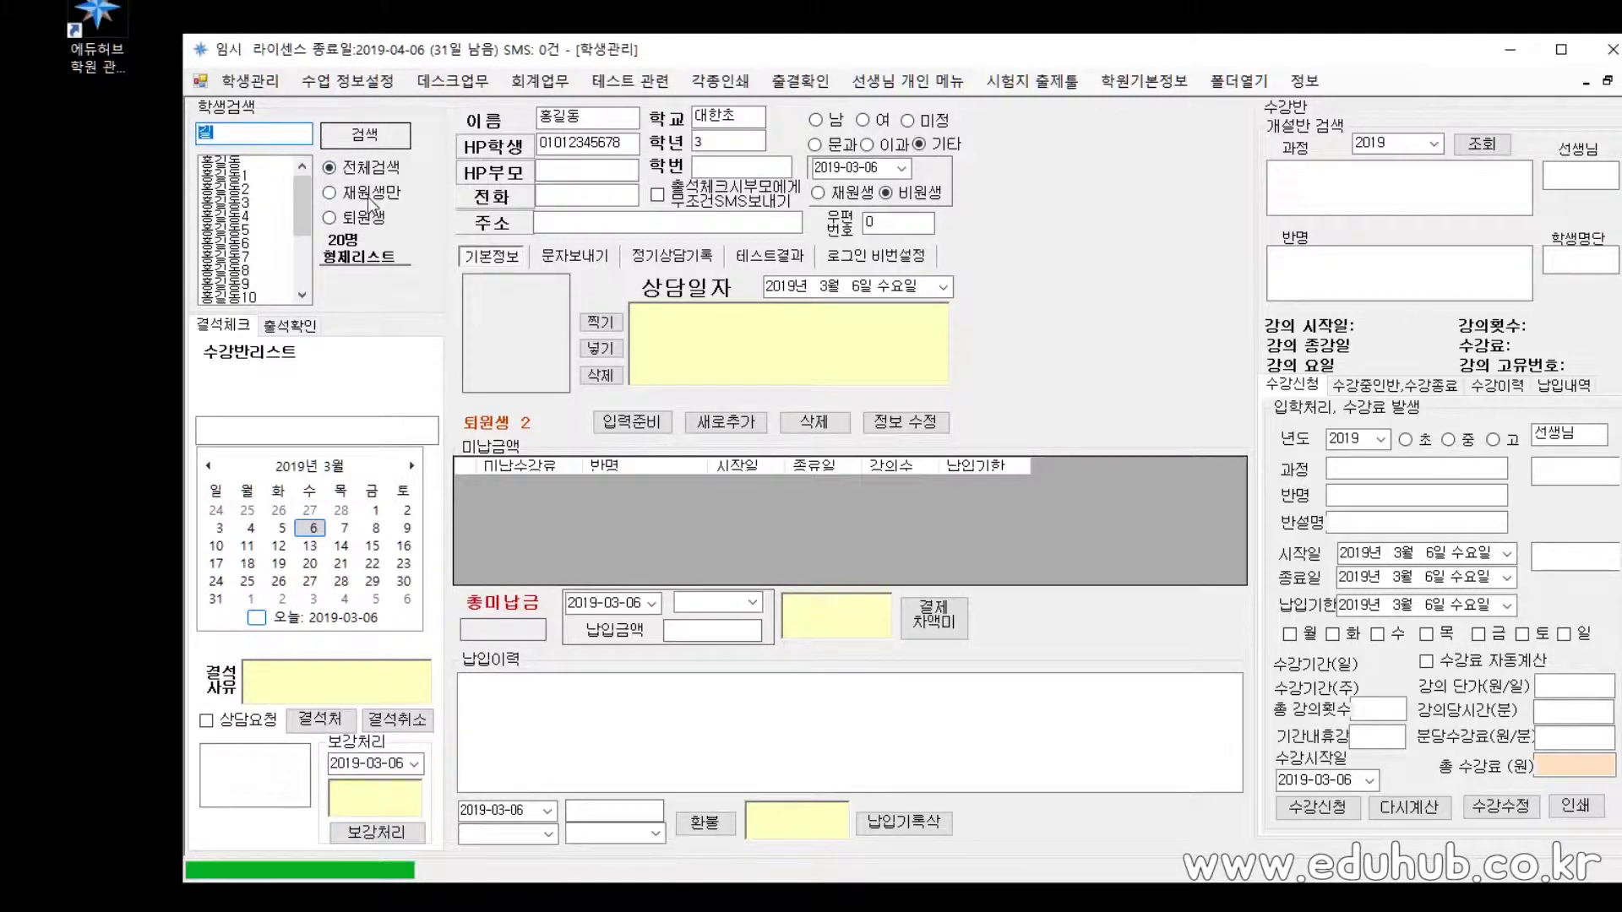
type("89")
left_click(379, 140)
double_click(249, 134)
type("78")
key("Return")
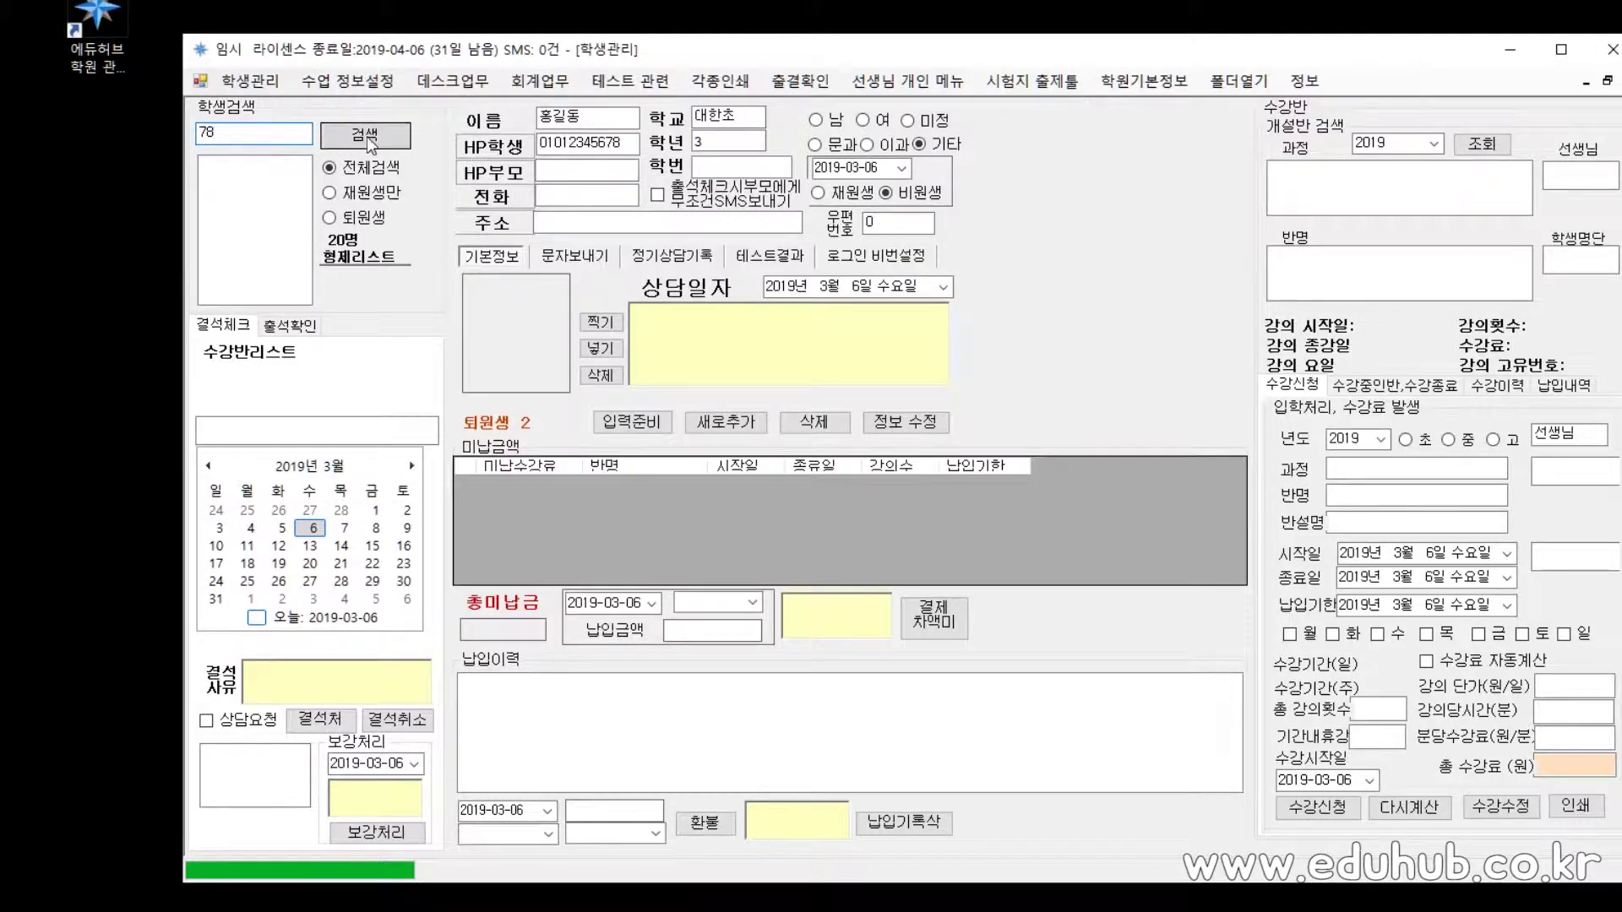
double_click(202, 135)
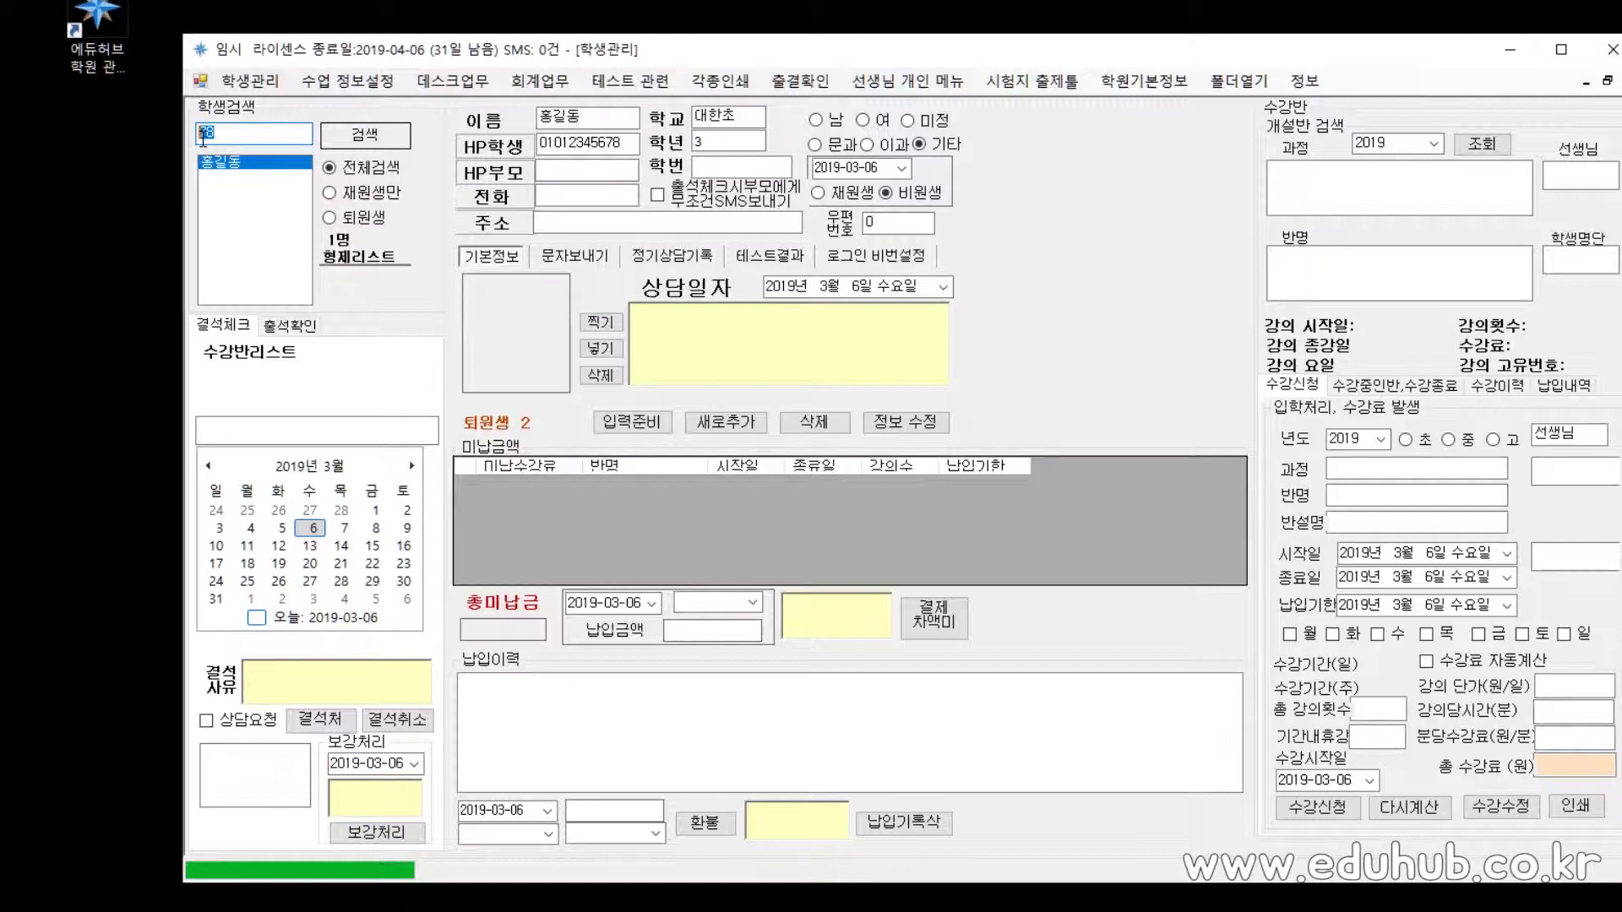
left_click(390, 135)
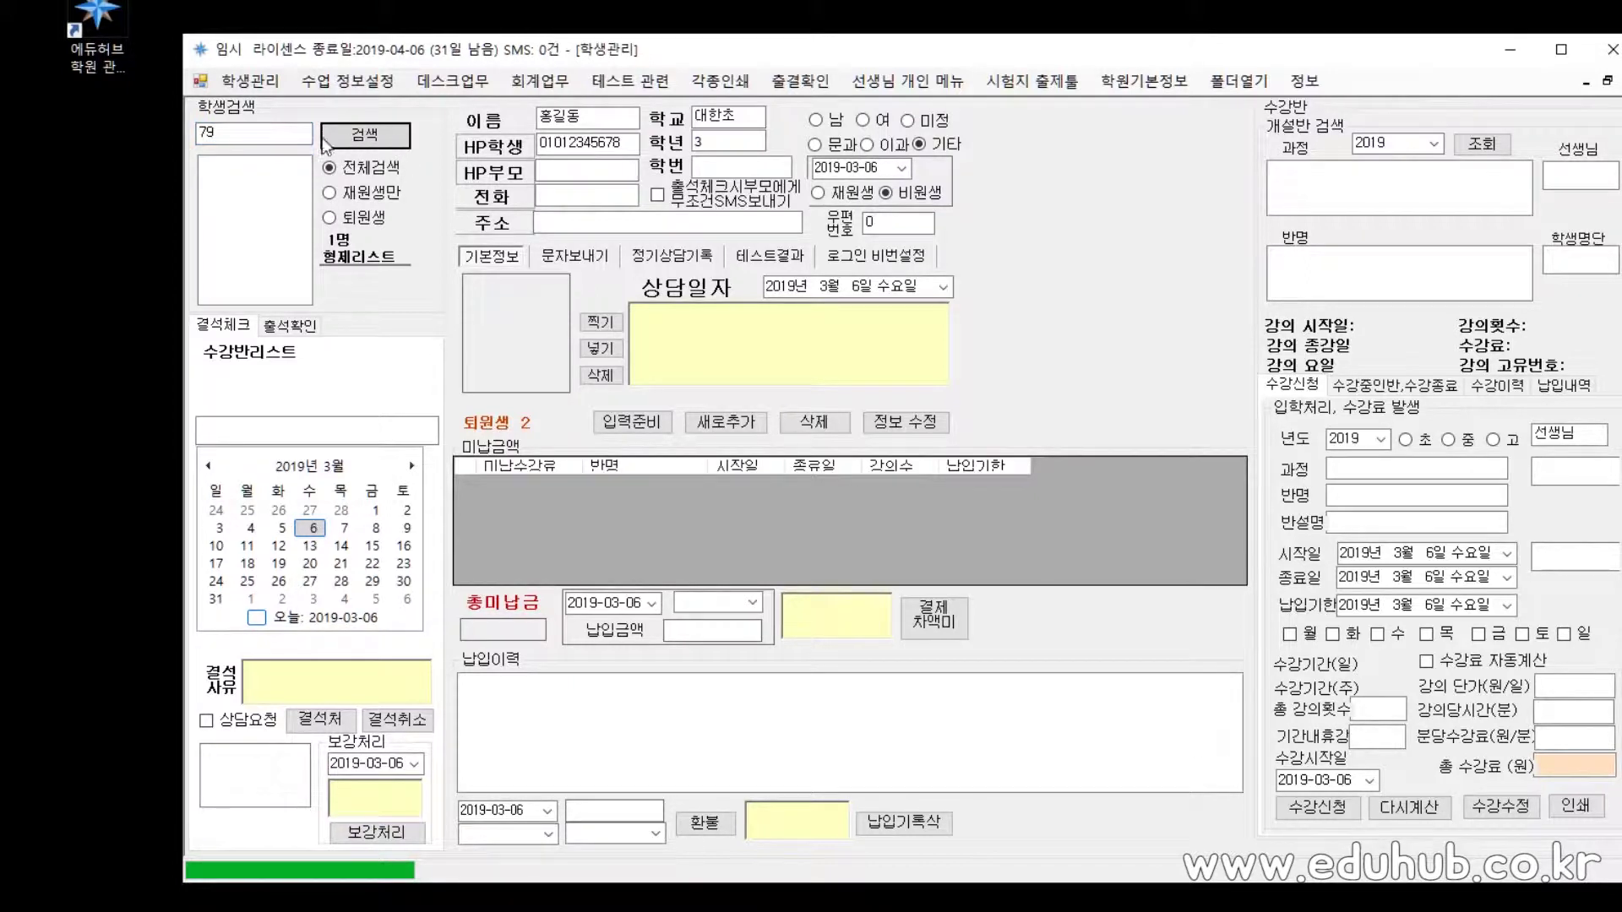
- List every student with the wildcard * and view several of the uploaded student records
double_click(252, 135)
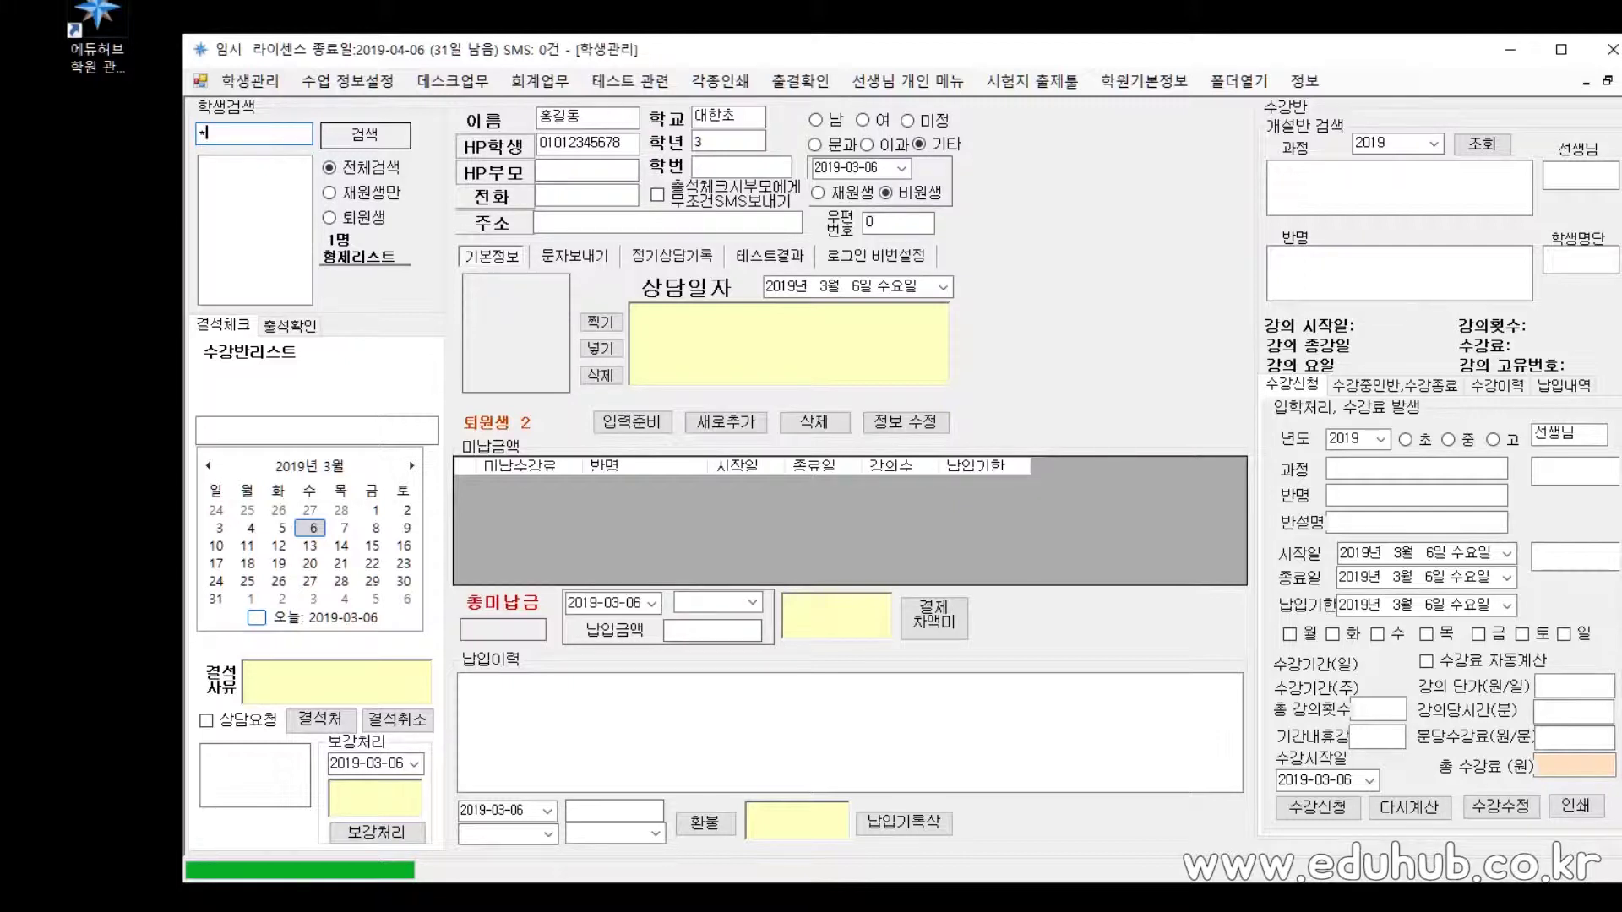
left_click(403, 139)
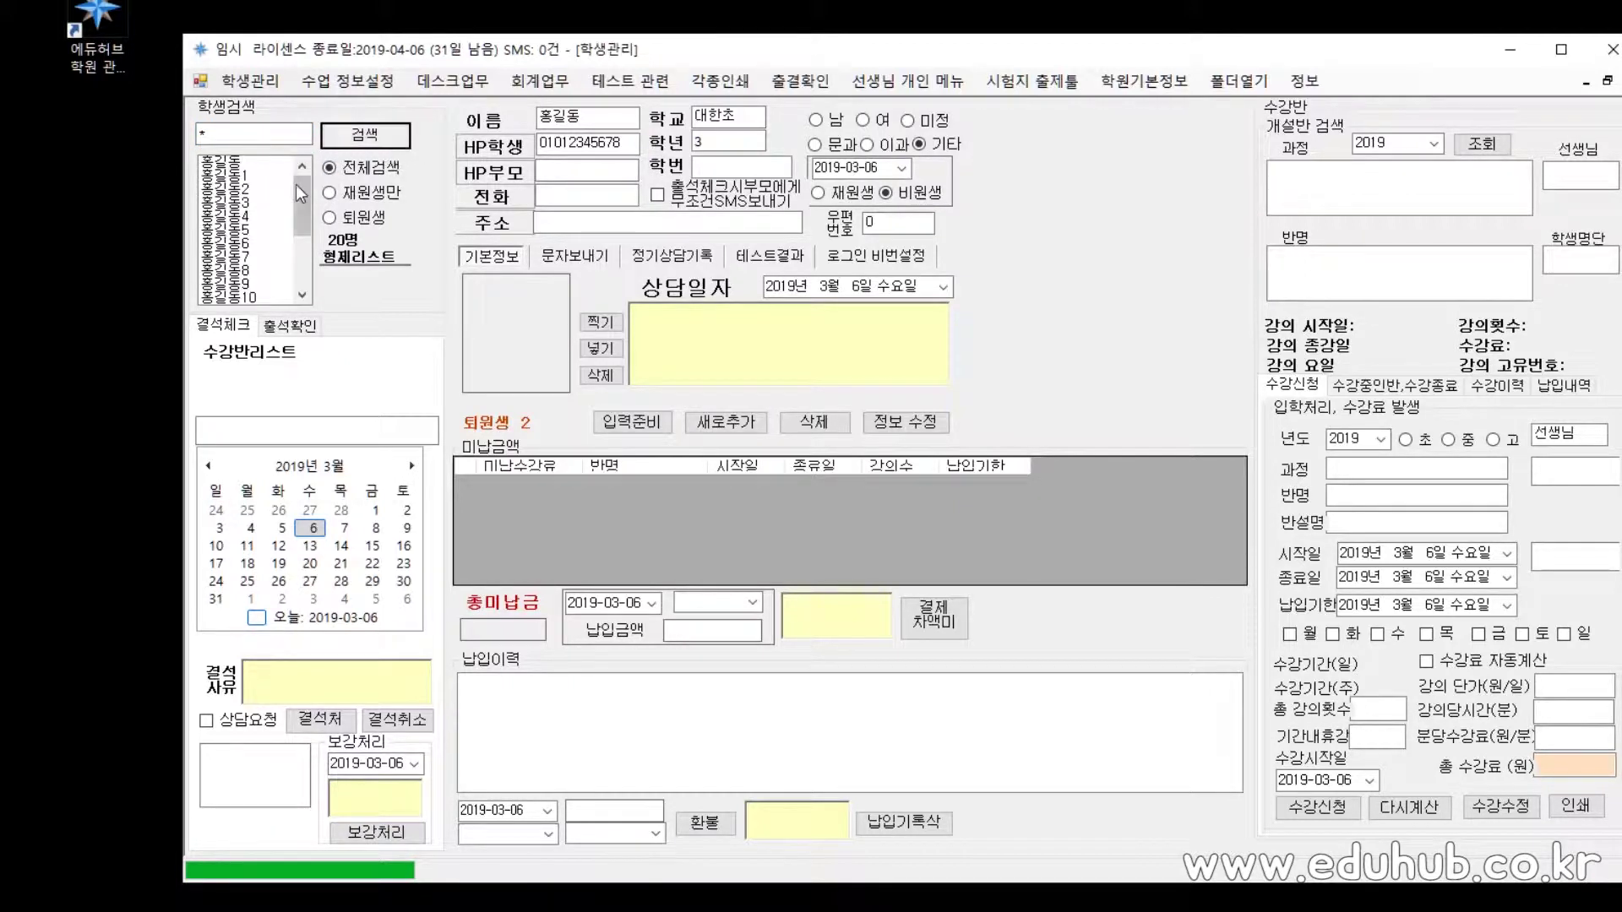
left_click(279, 215)
left_click(262, 270)
left_click(249, 217)
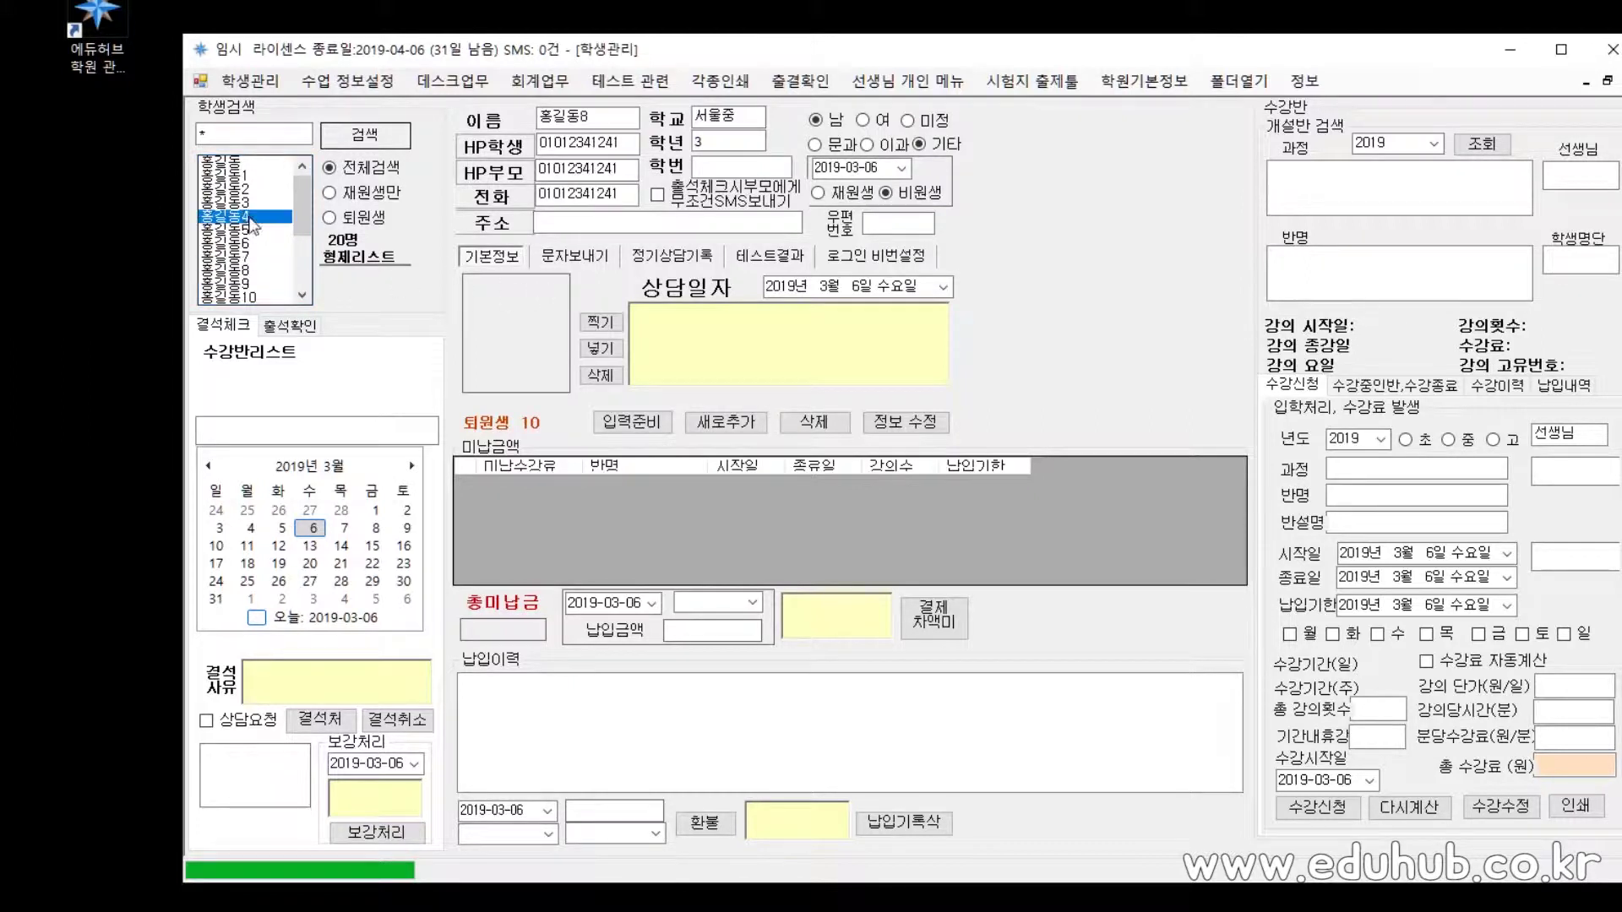
- View a student's text message section (문자보내기), return to the basic information (기본정보), and look through more student records
left_click(575, 255)
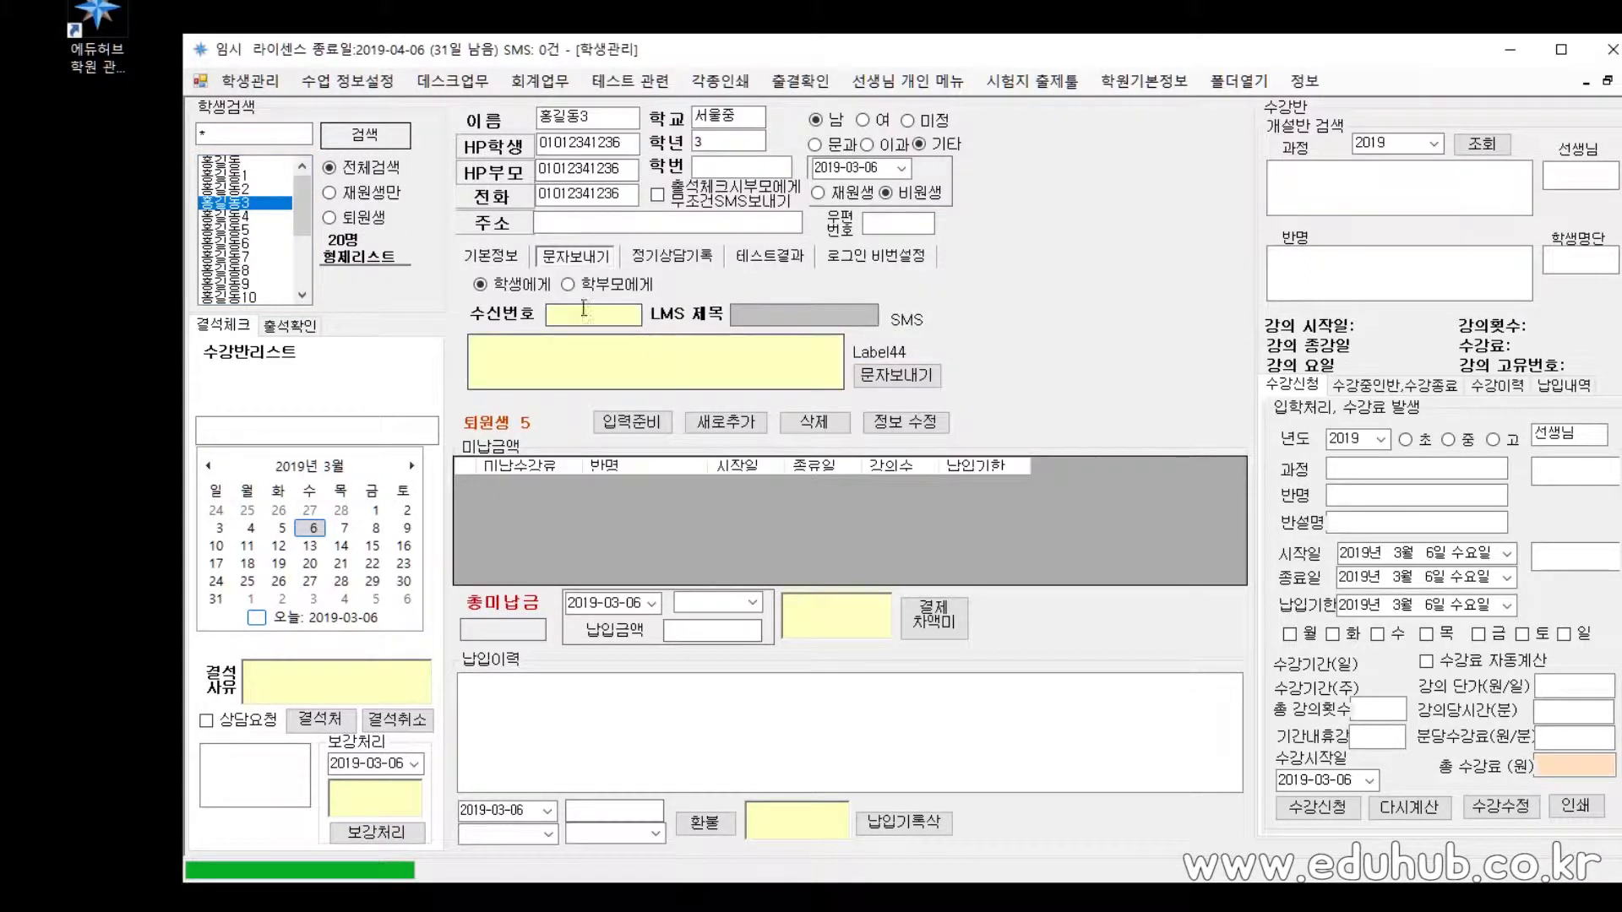
left_click(490, 256)
left_click(258, 189)
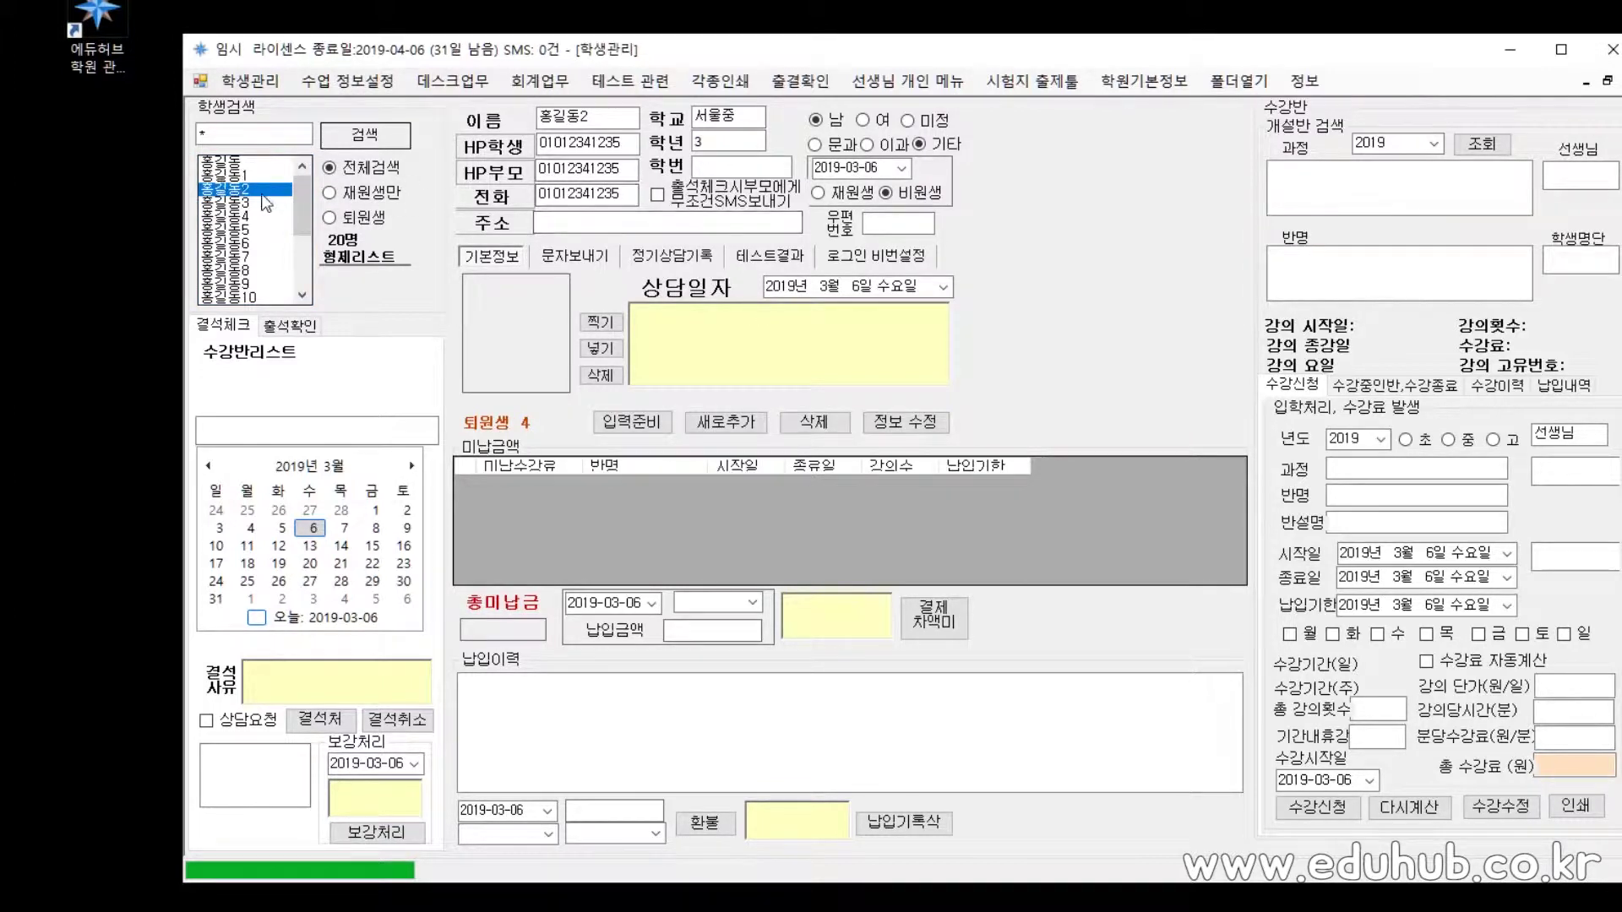
left_click_drag(260, 197, 249, 257)
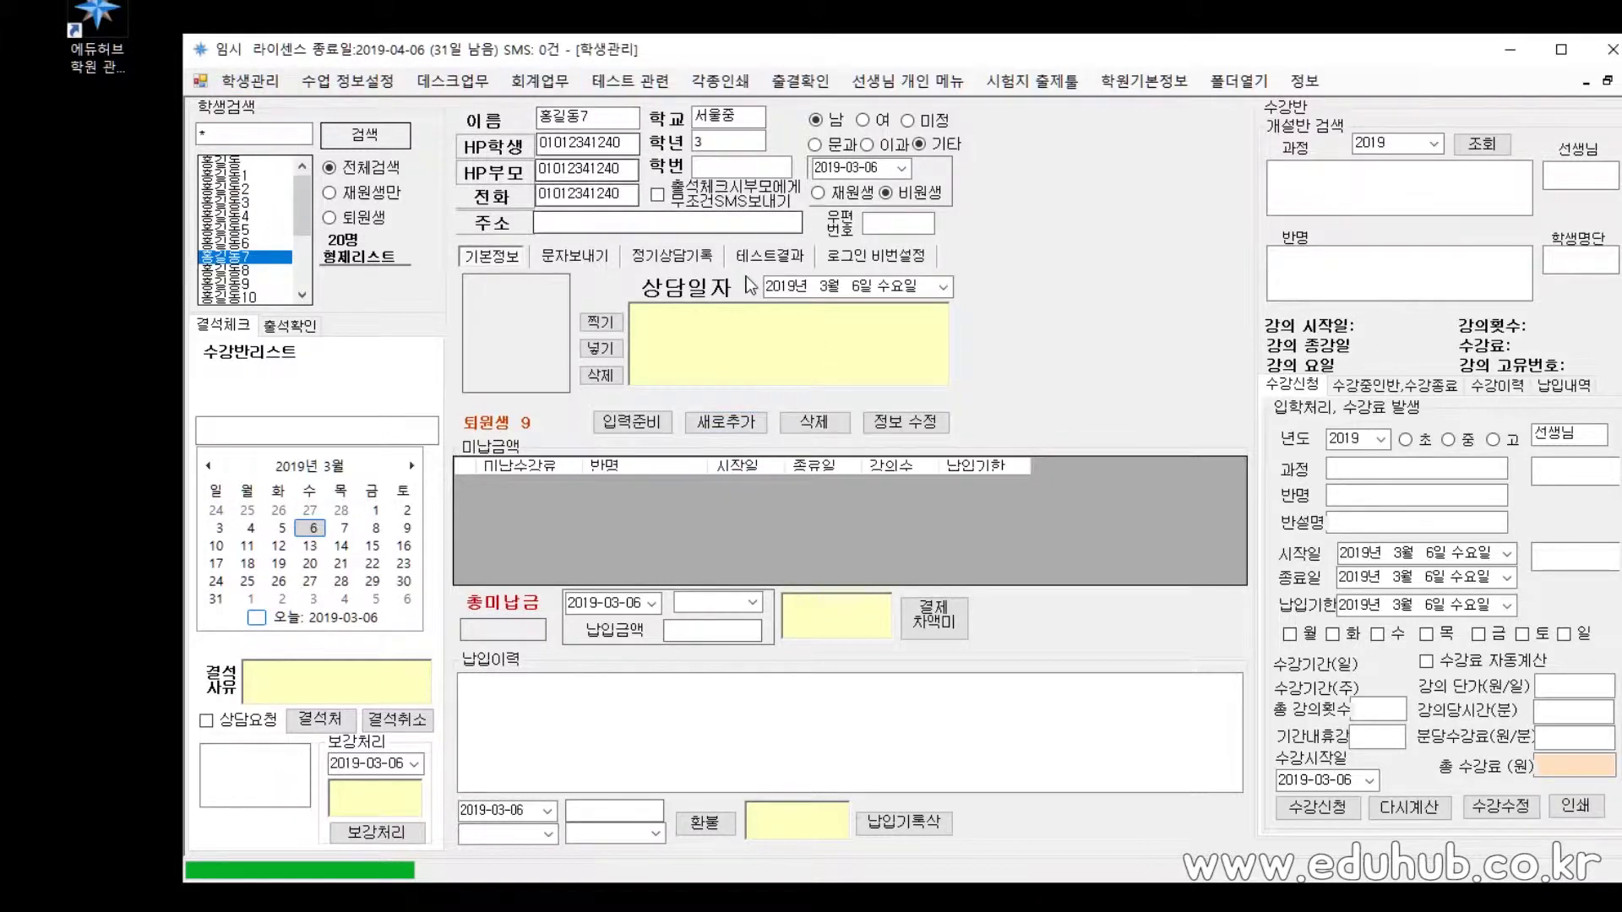
left_click(750, 423)
left_click(259, 190)
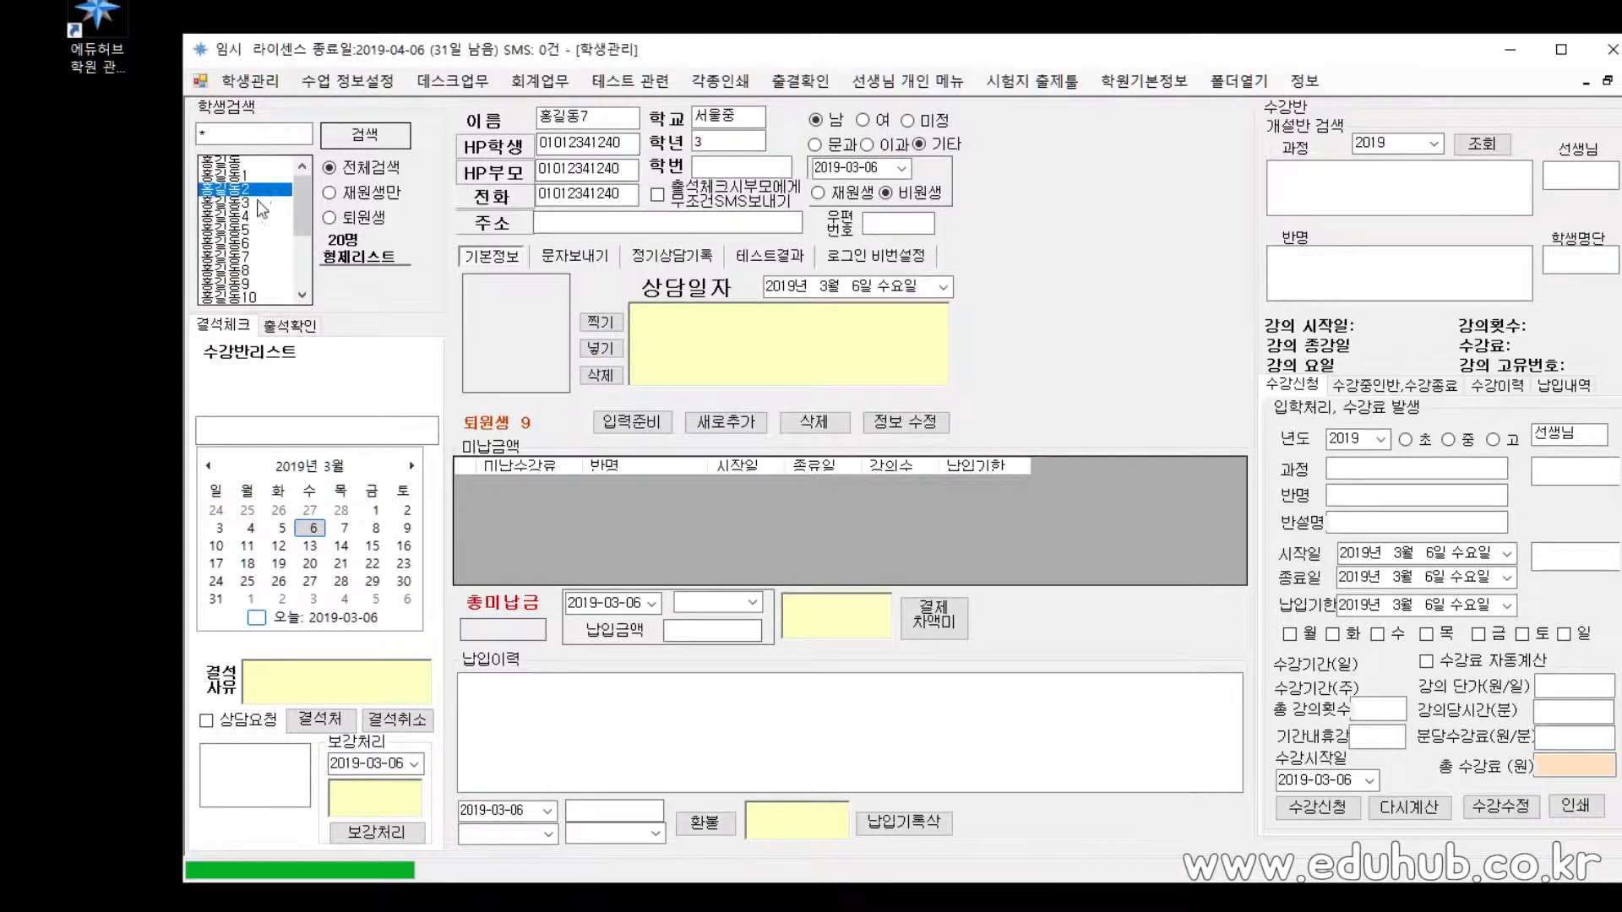
left_click(250, 229)
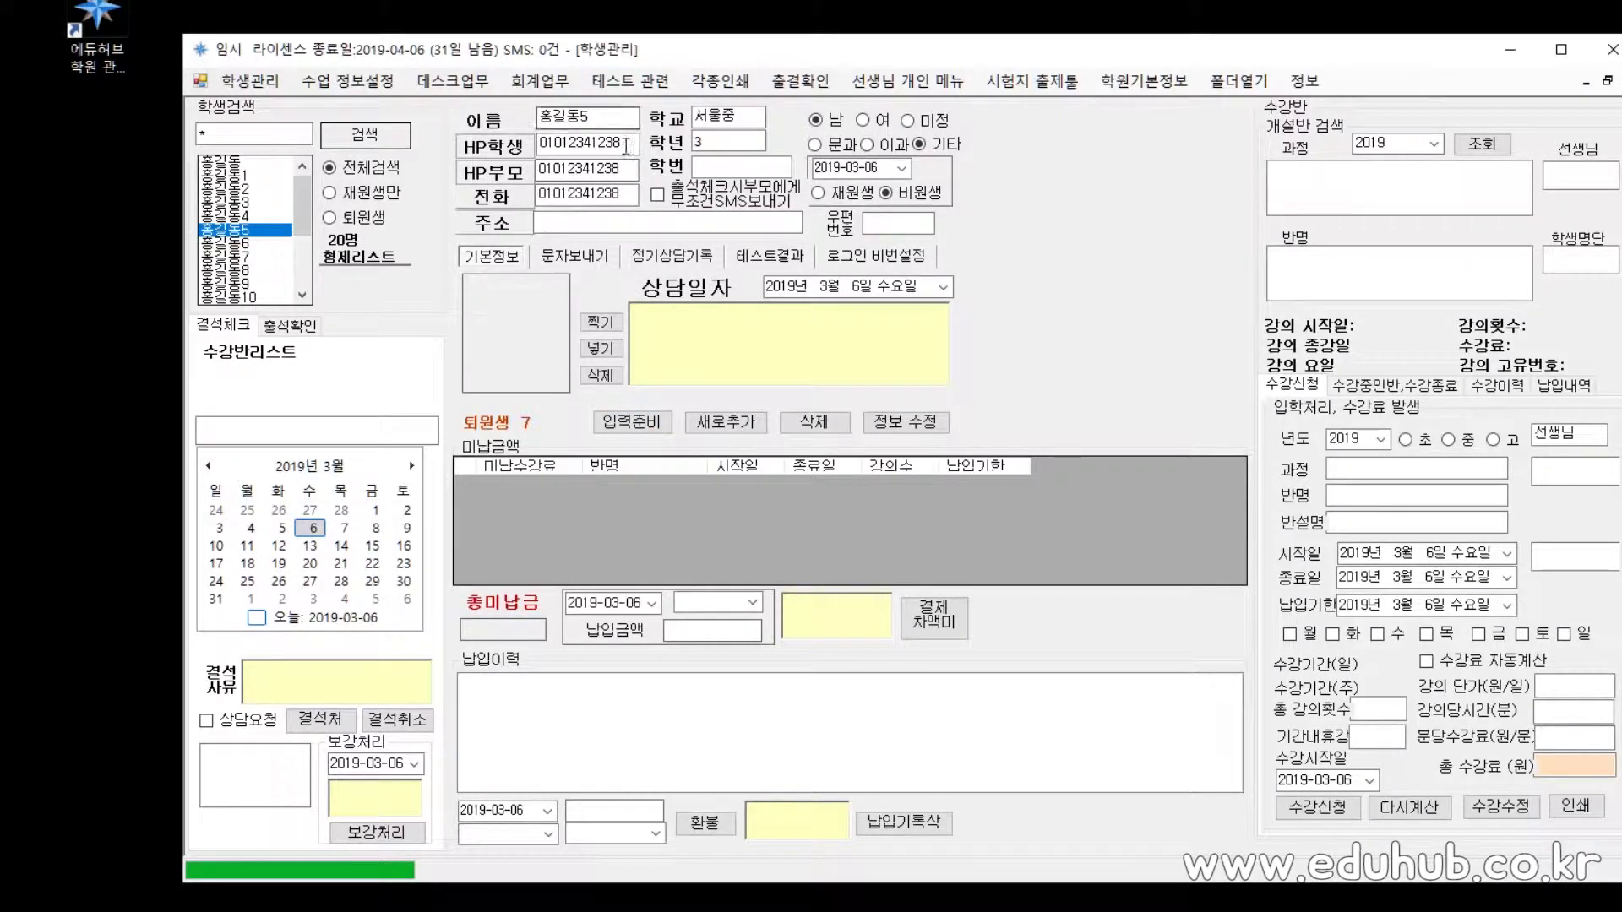
- Clear the form with input preparation (입력준비) and add a new student named test
left_click(629, 427)
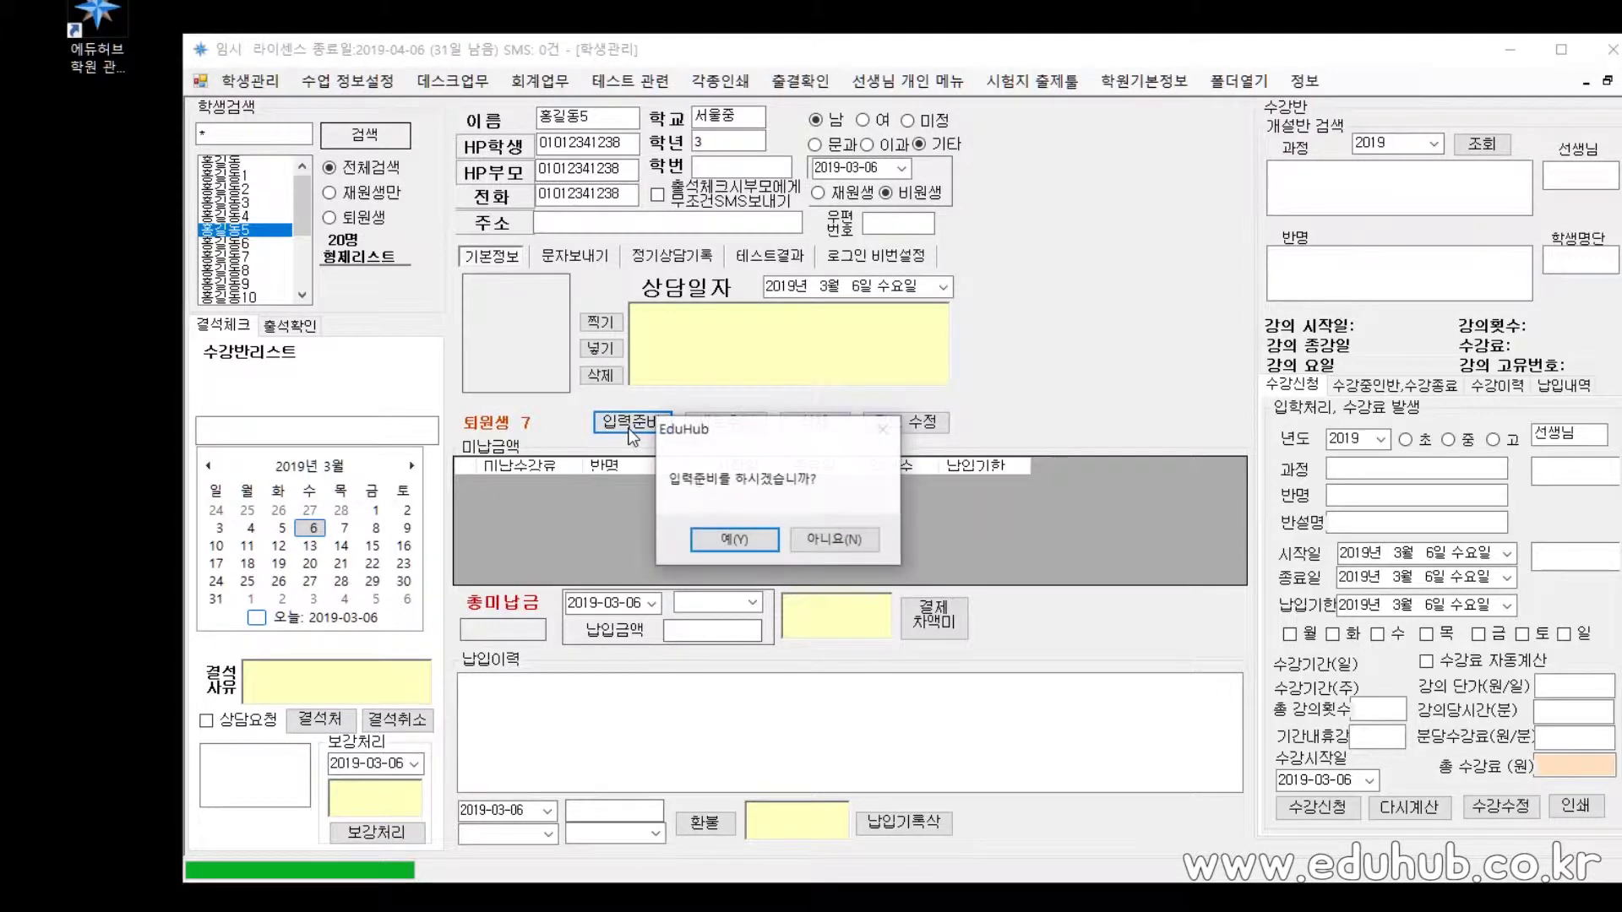
left_click(719, 540)
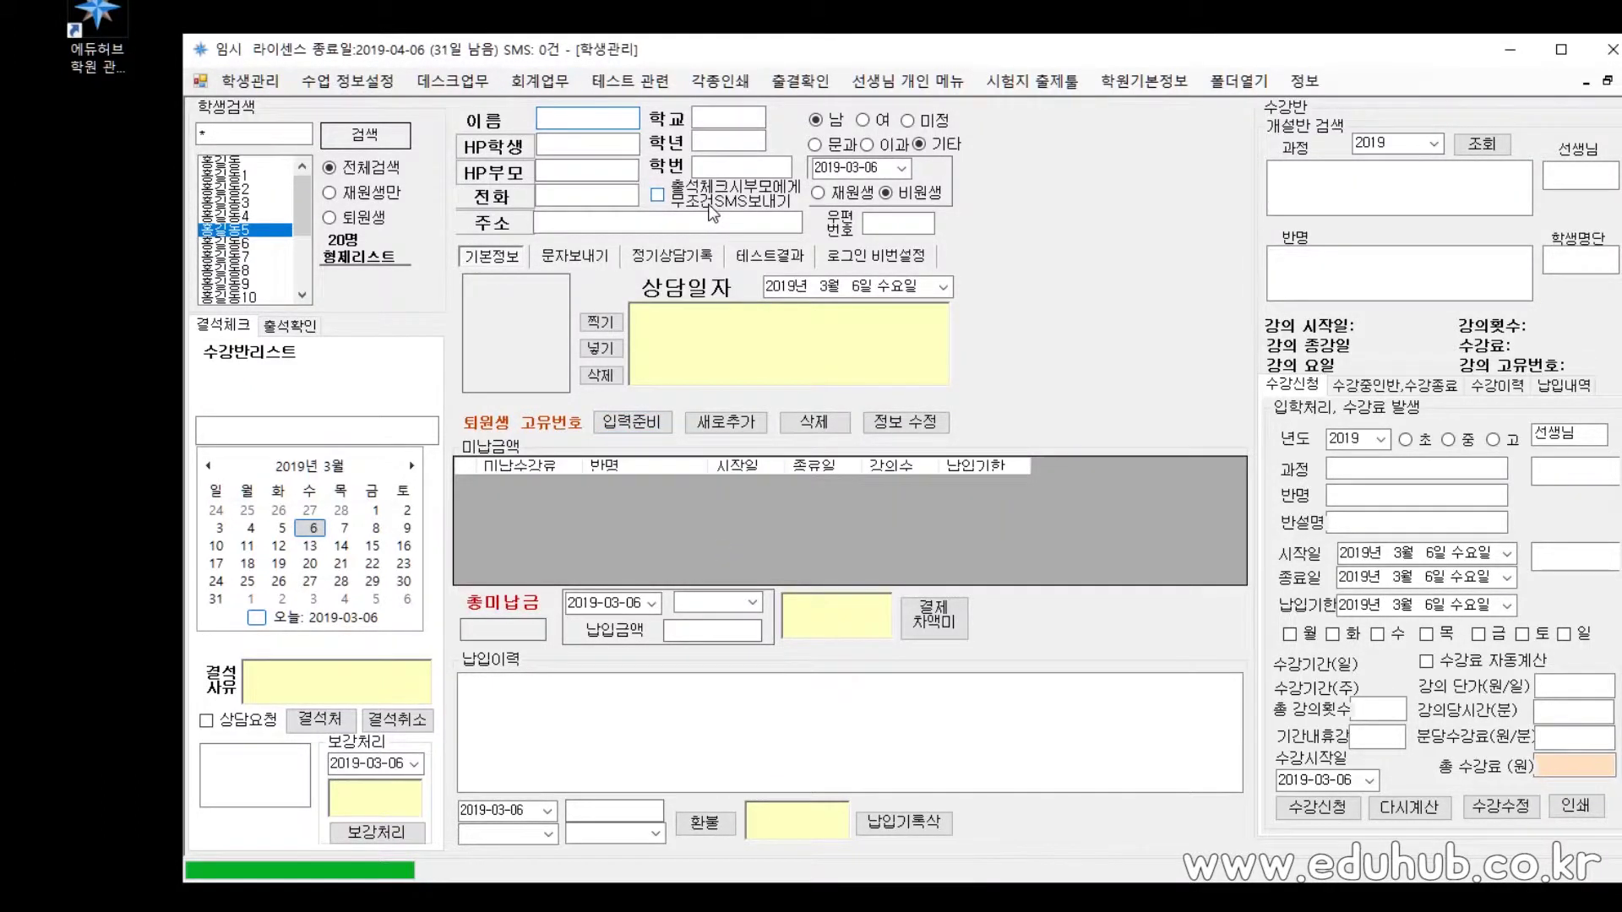
type("test")
key("Tab")
left_click(731, 439)
left_click(758, 546)
left_click(762, 548)
- View the test student's record at the end of the student list and return to the list's beginning
left_click_drag(301, 193, 298, 295)
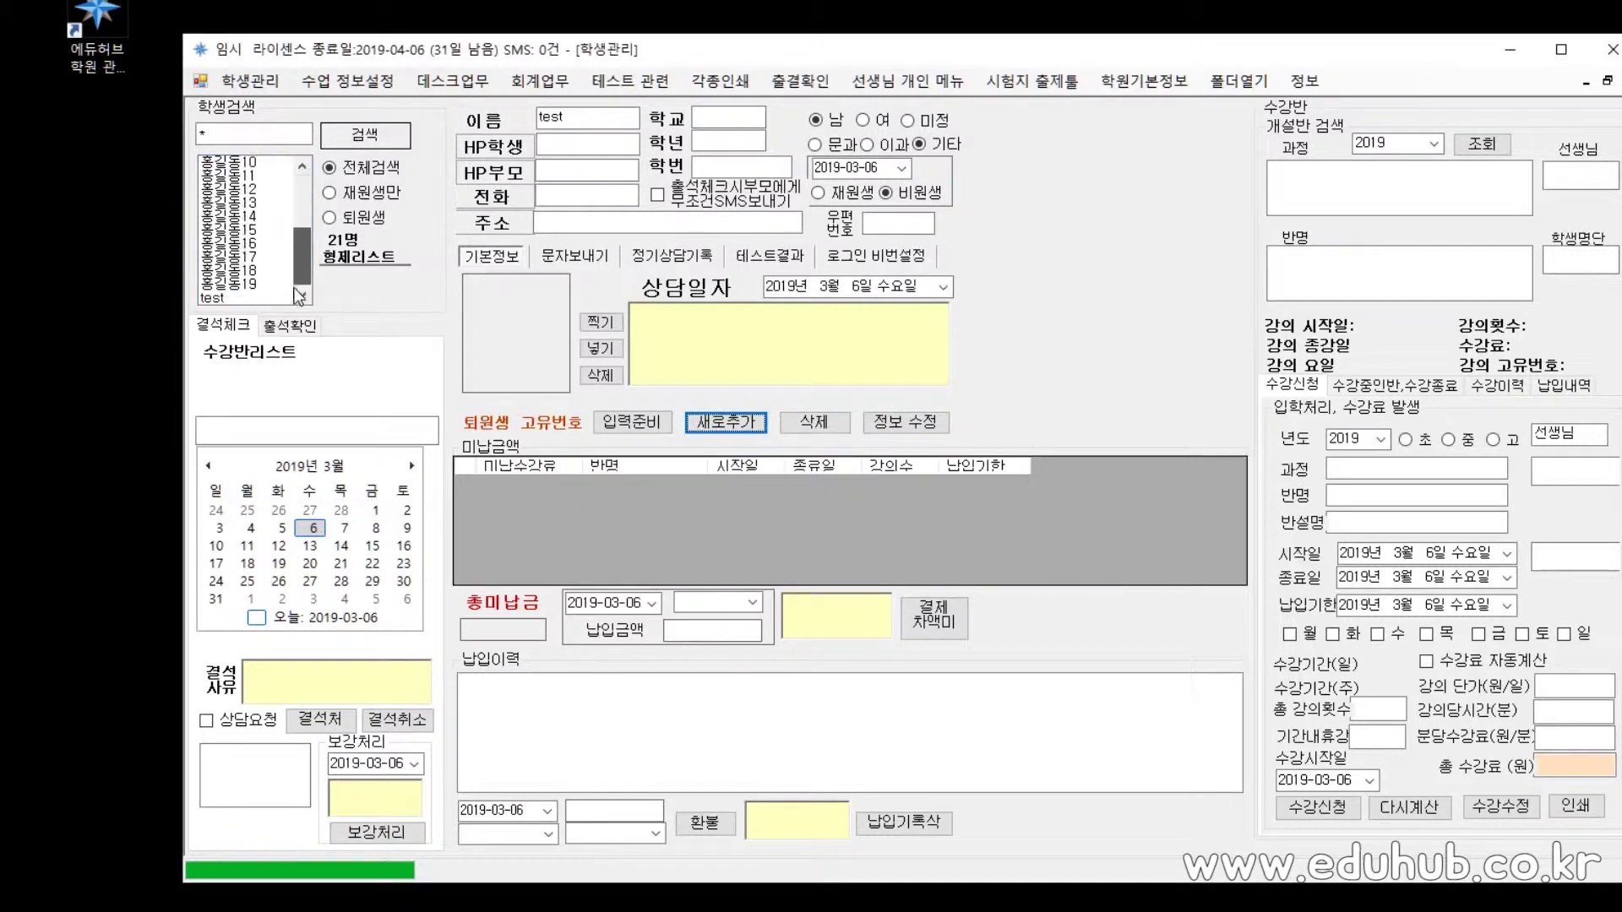
left_click(256, 298)
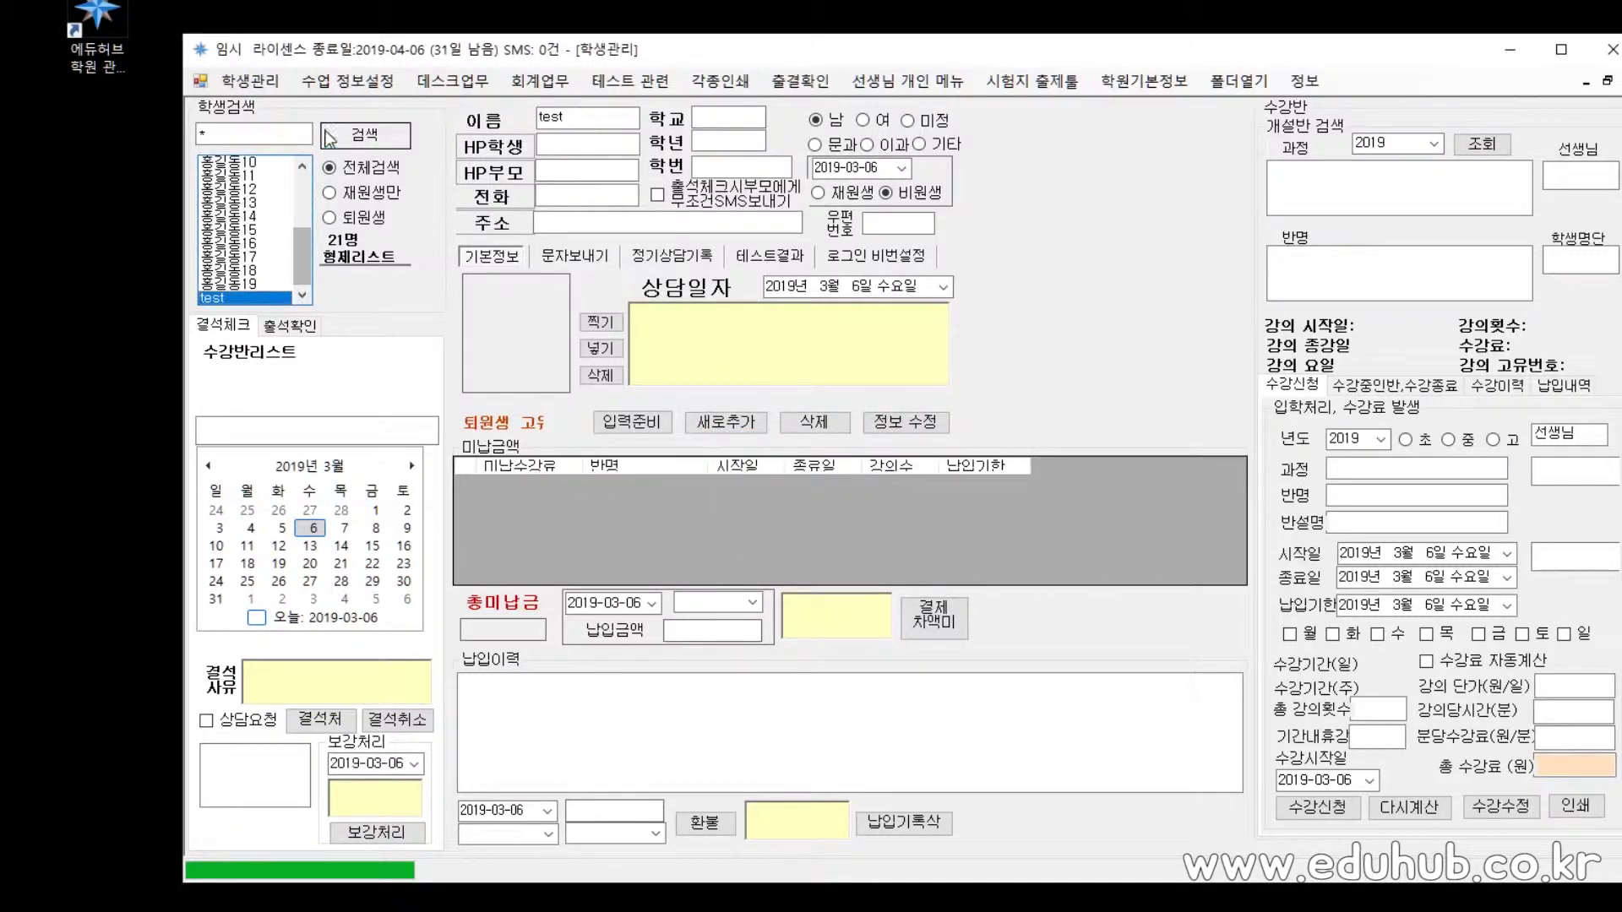
left_click(299, 201)
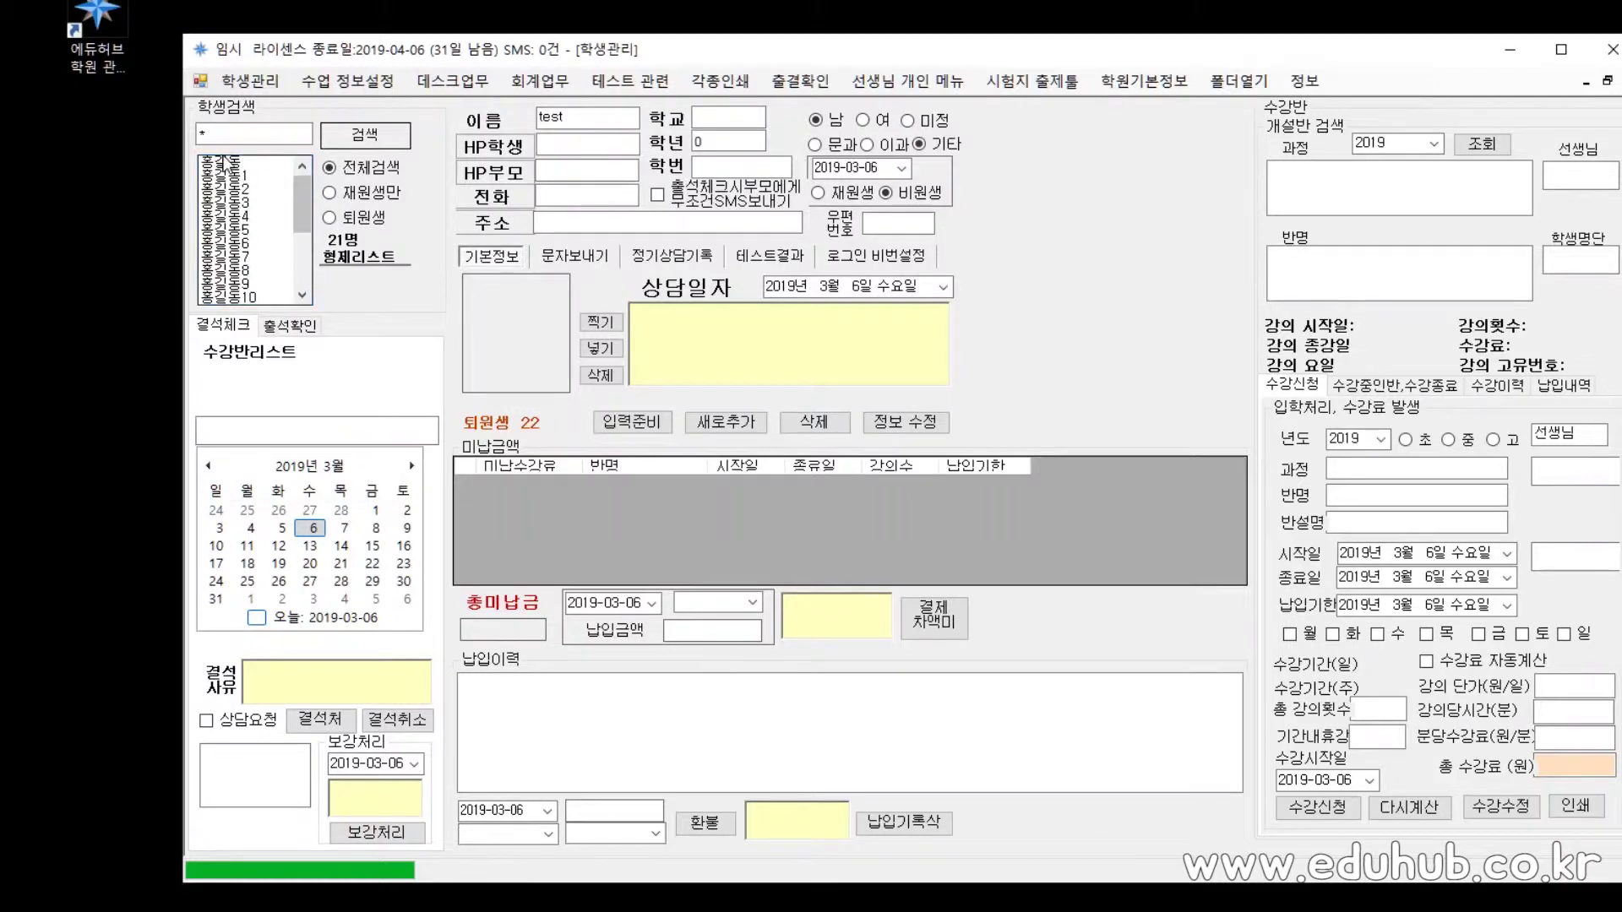